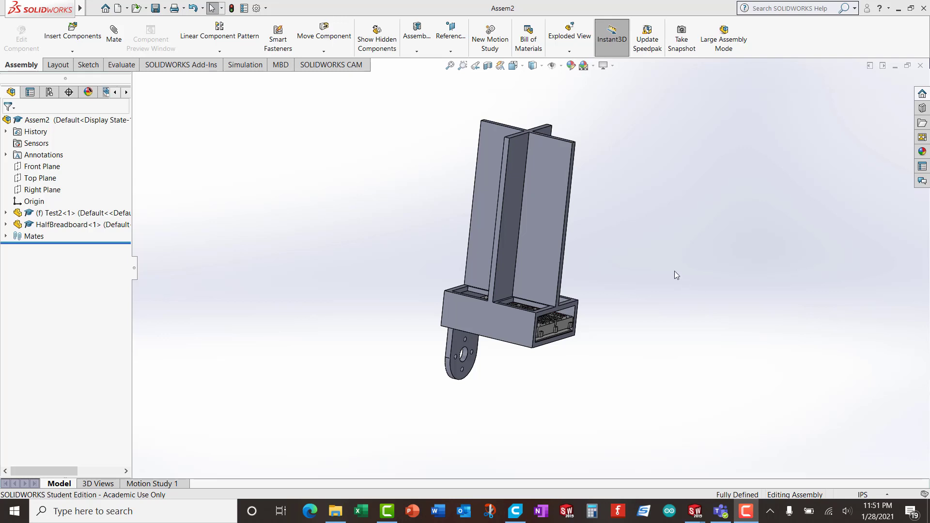
- Orbit and zoom the fixture assembly to inspect it from several angles
middle_drag(632, 215, 621, 235)
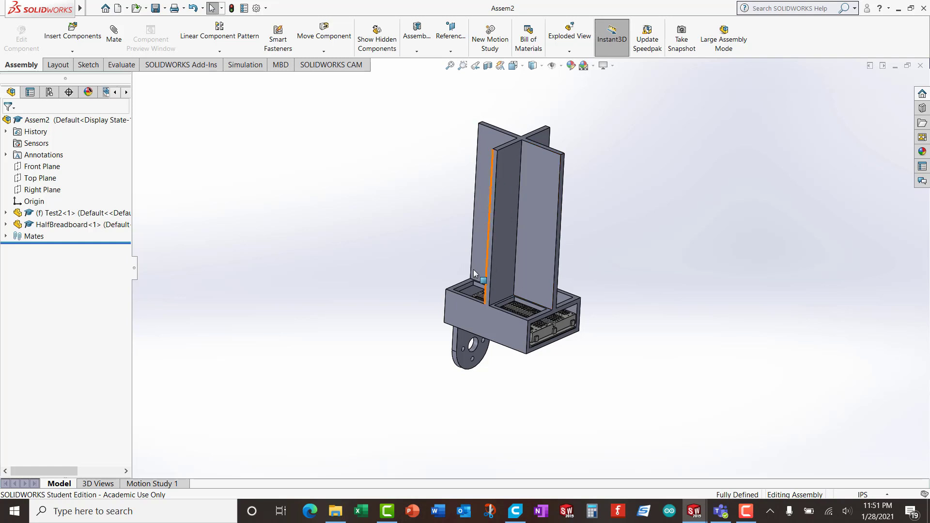
scroll(509, 259, down, 3)
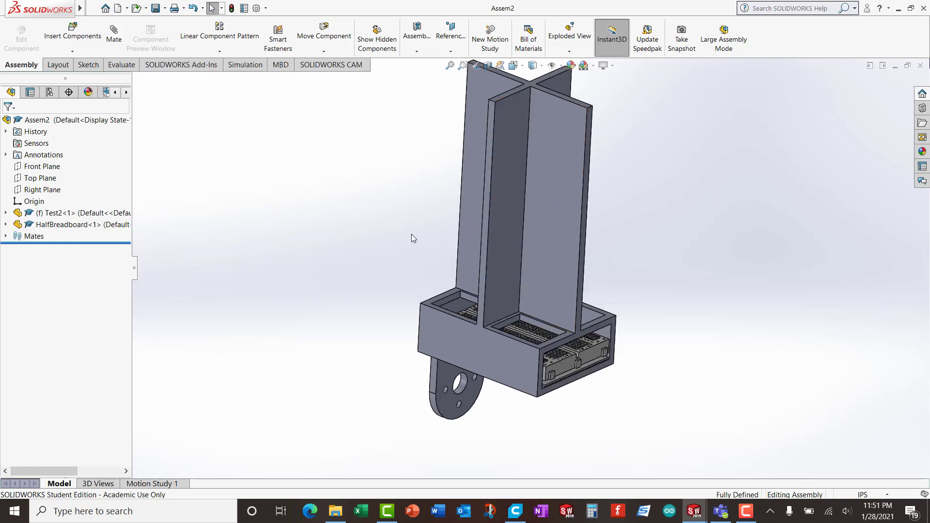
mouse_move(413, 231)
middle_down()
mouse_move(427, 204)
mouse_move(420, 215)
middle_up()
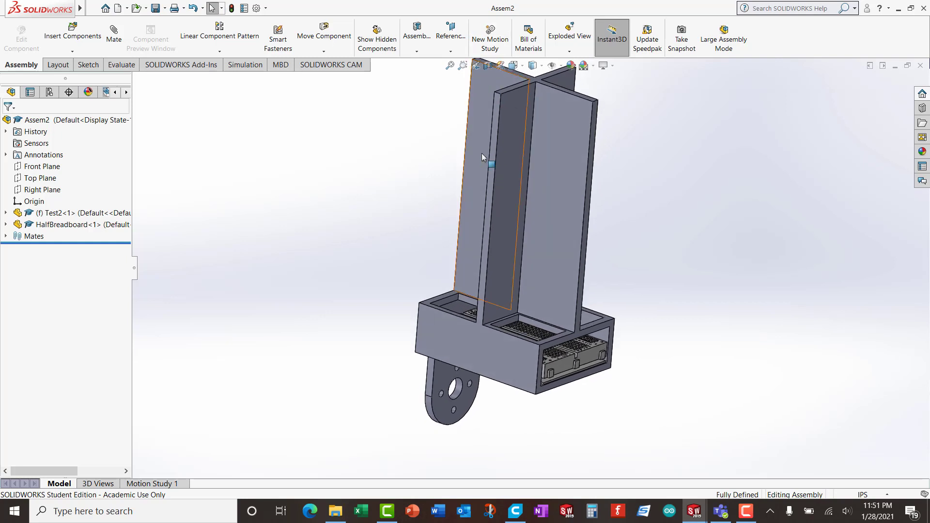
middle_drag(491, 163, 546, 348)
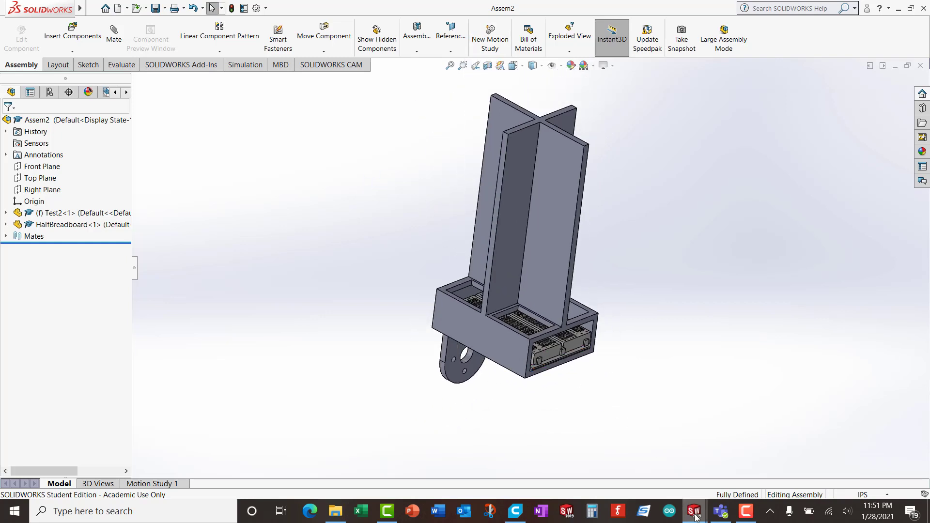
- Switch to the Test2 part window and orbit the T-shaped holder
mouse_move(695, 517)
click(576, 419)
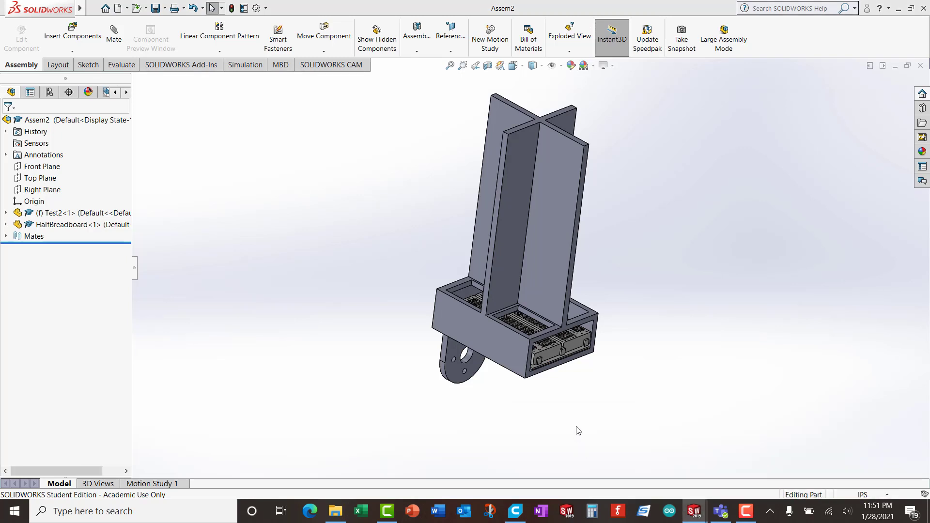
middle_drag(570, 259, 550, 307)
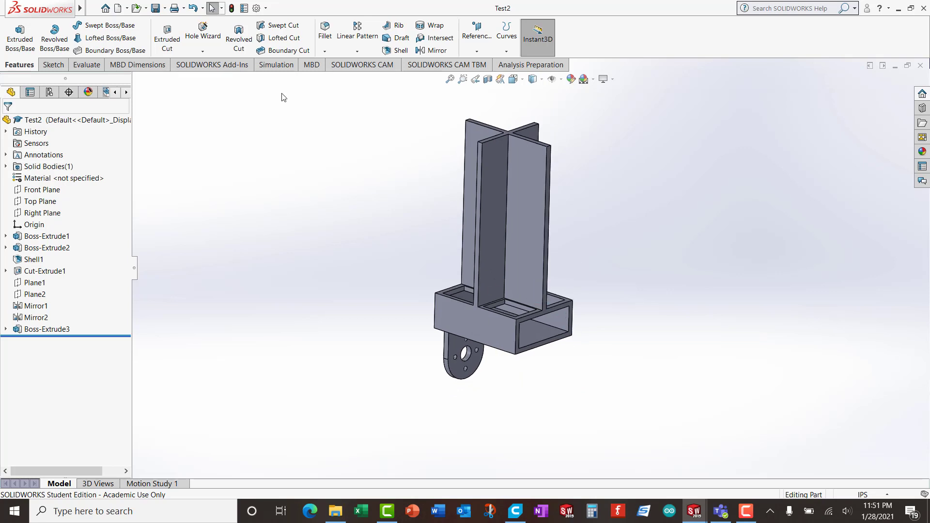
- Start a Save As of Test2 as a new file with type STL (*.stl)
click(164, 8)
click(177, 33)
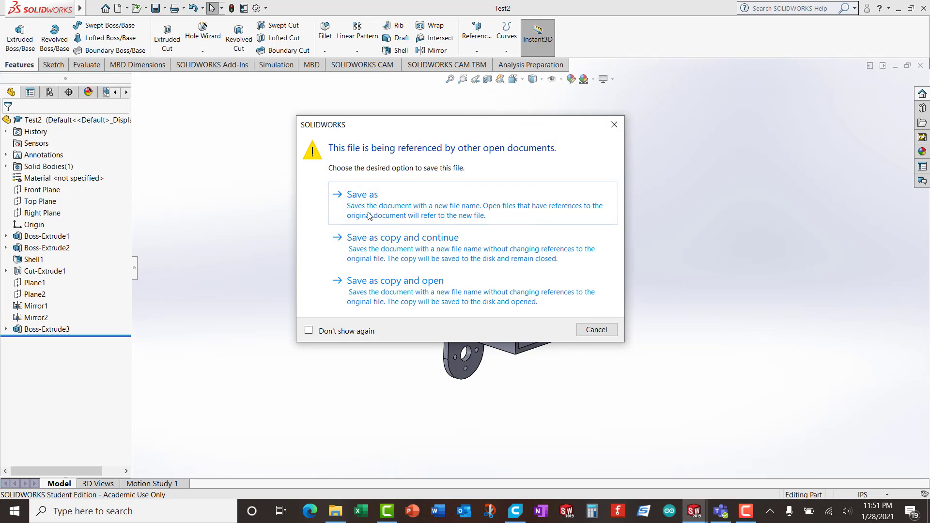
click(383, 210)
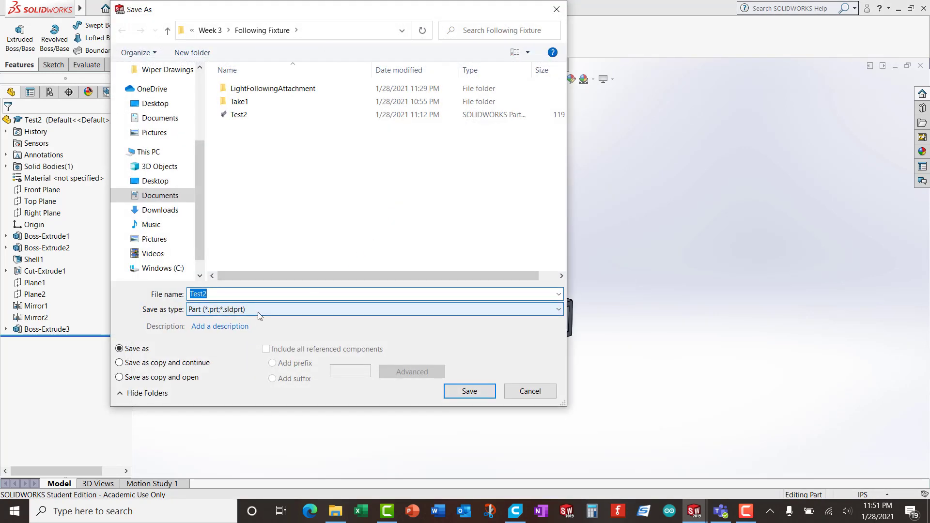
click(261, 314)
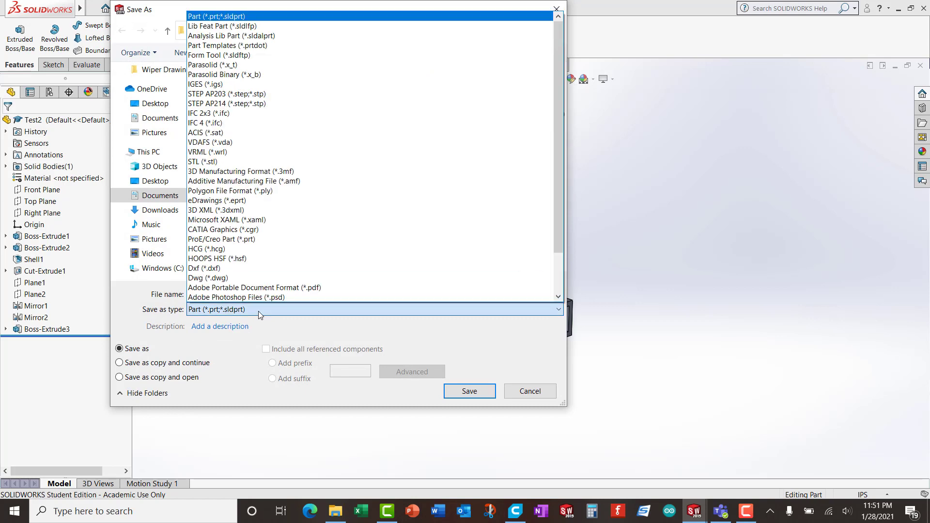
click(233, 162)
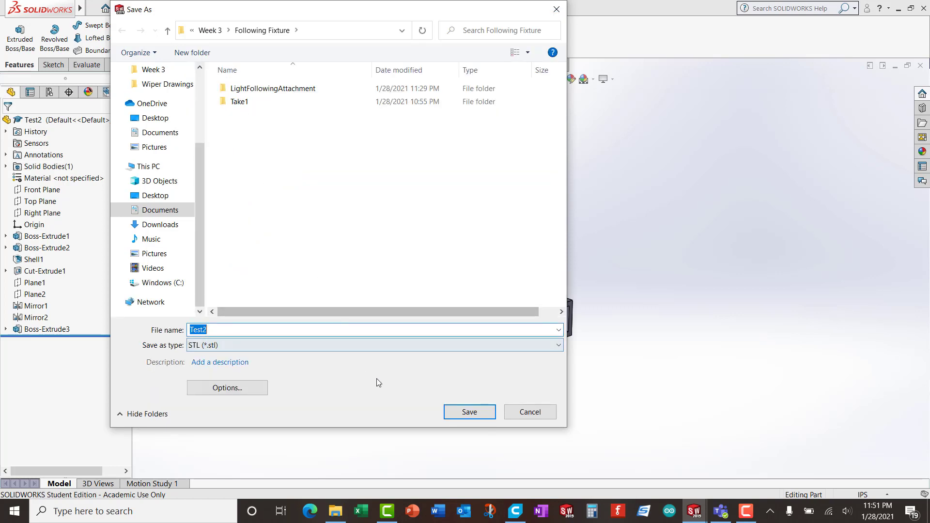
- Save the part as TEST2.STL and confirm the STL export
click(455, 410)
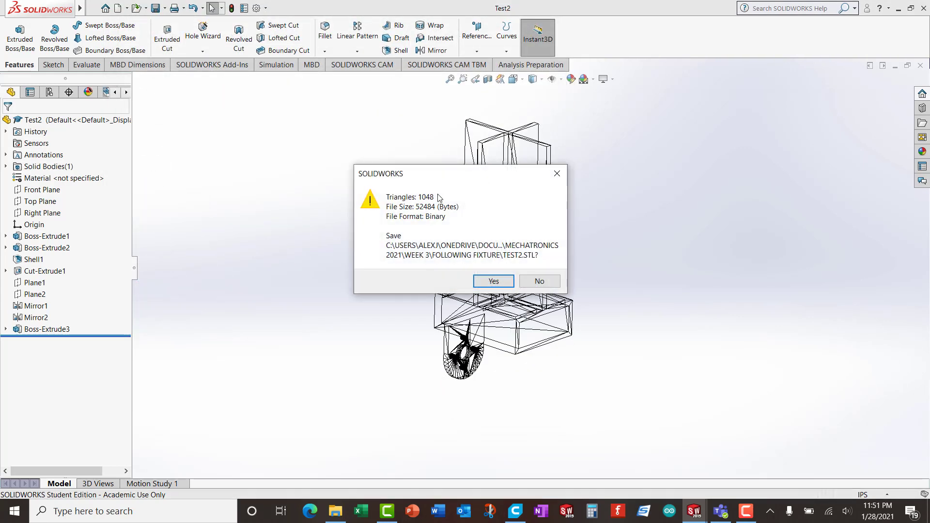
drag(441, 175, 284, 149)
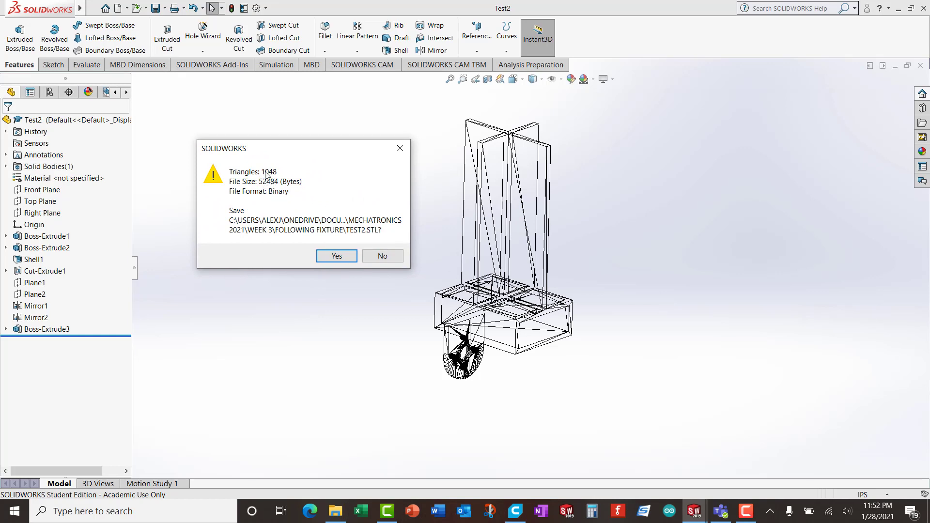
click(336, 256)
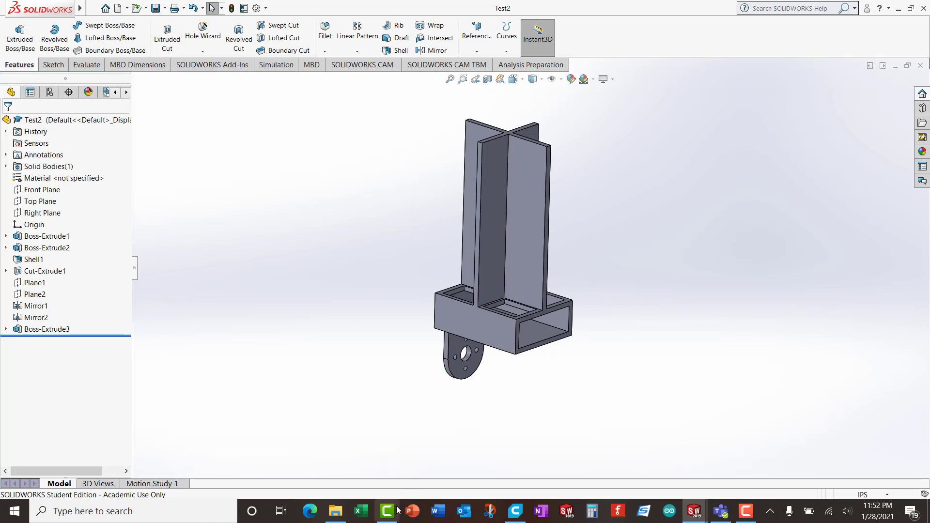
- Bring Ultimaker Cura to the front from the taskbar
mouse_move(393, 513)
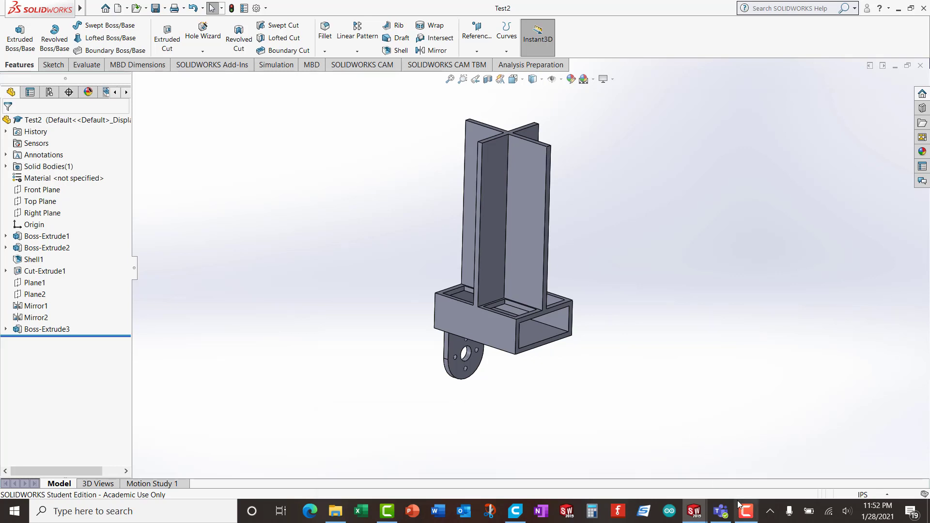
mouse_move(738, 502)
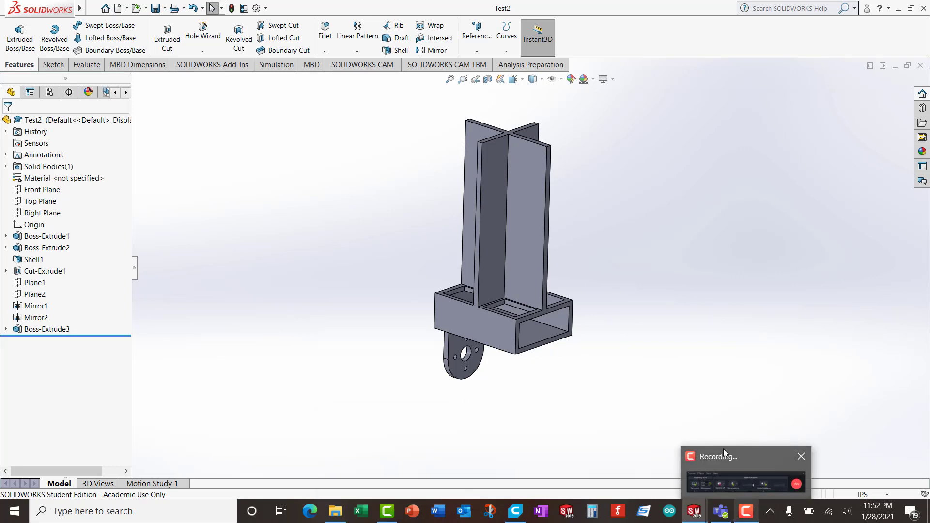
mouse_move(524, 512)
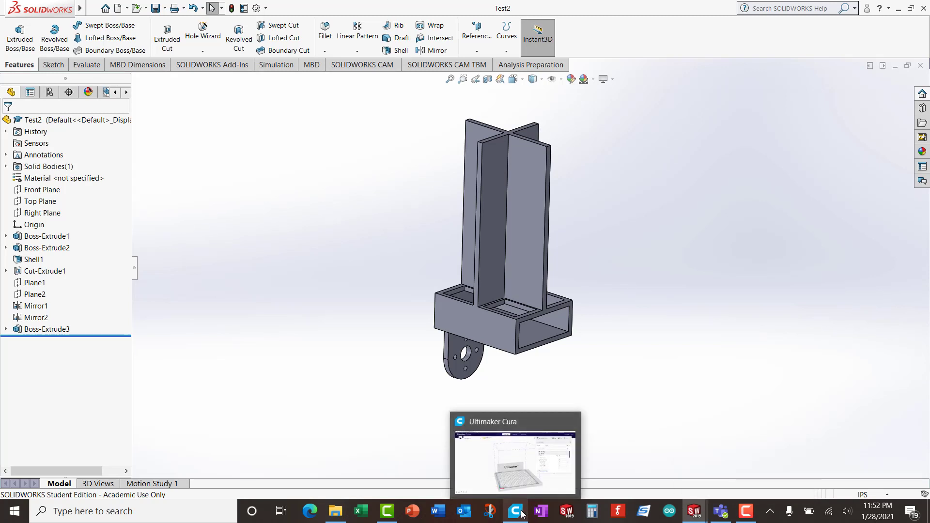
click(522, 514)
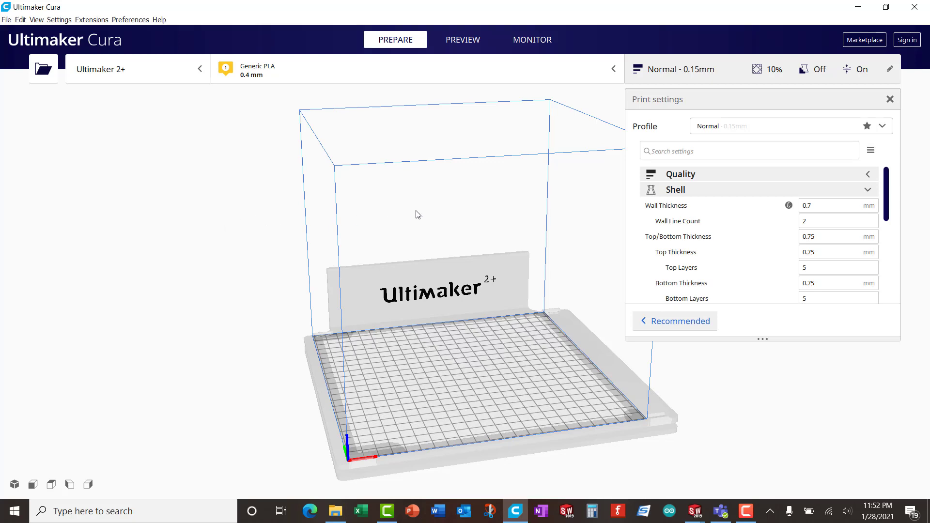
right_drag(226, 212, 258, 208)
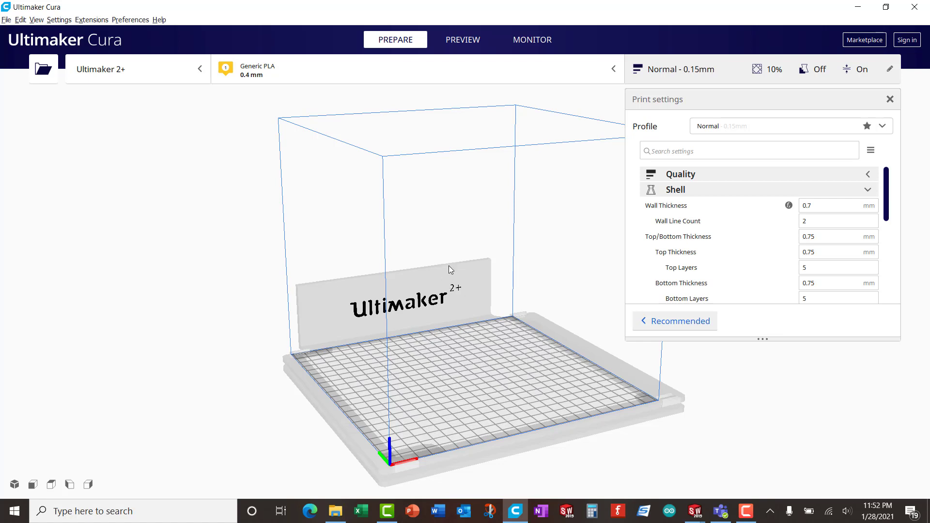
scroll(455, 310, up, 2)
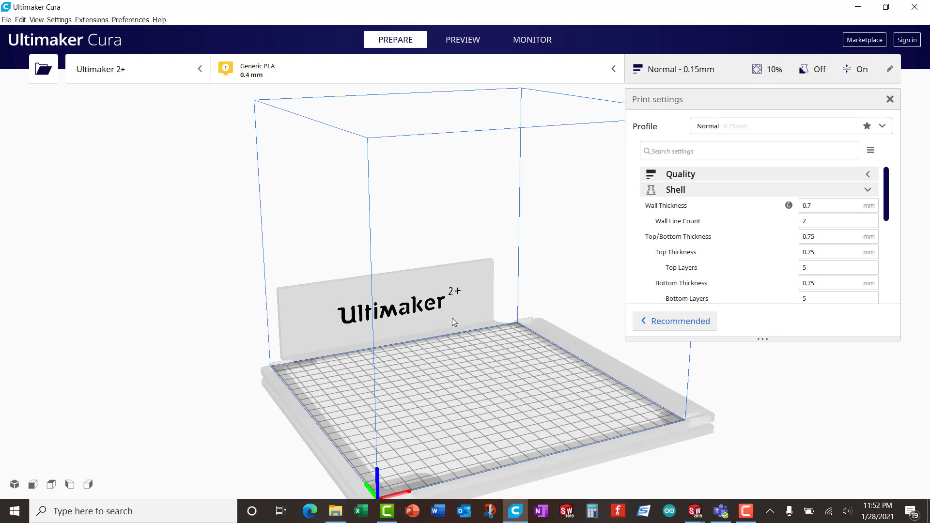
scroll(459, 292, down, 1)
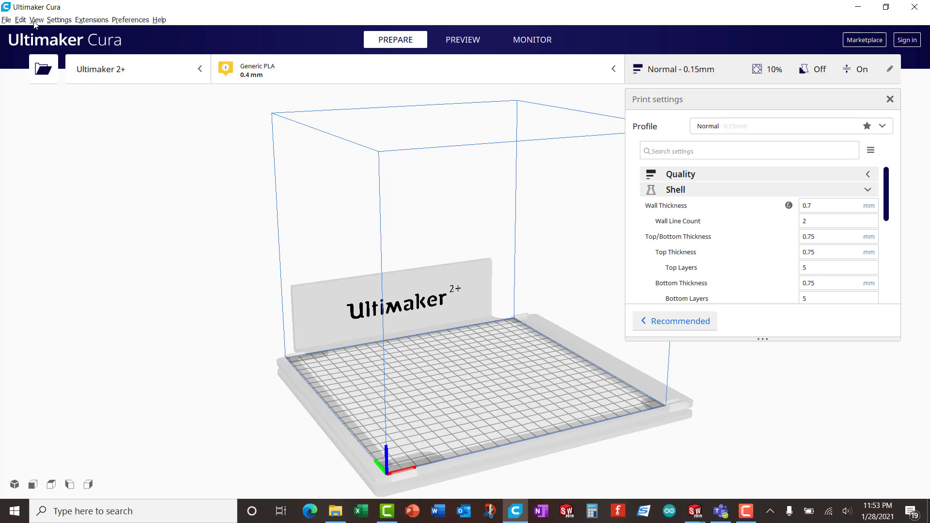
- Look through Cura's Settings and camera position menus, ending on the Settings > Printer options
click(54, 21)
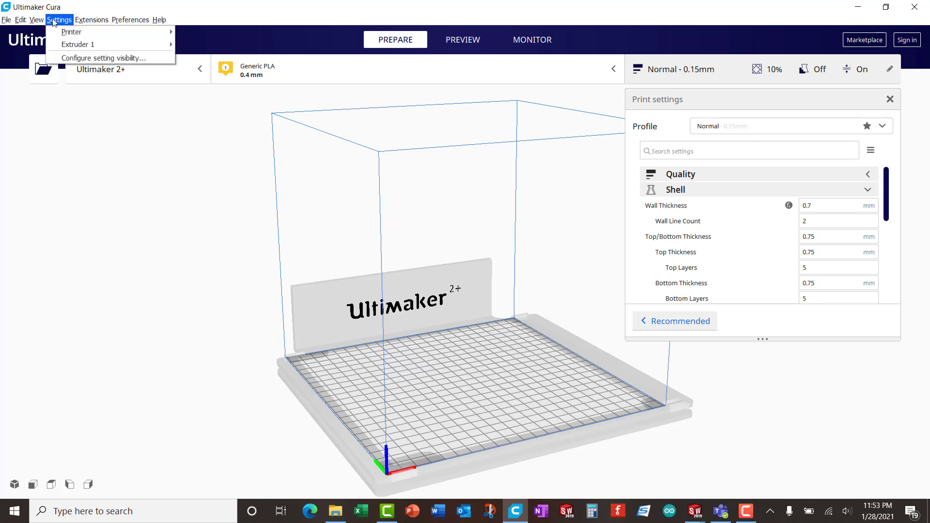
mouse_move(89, 33)
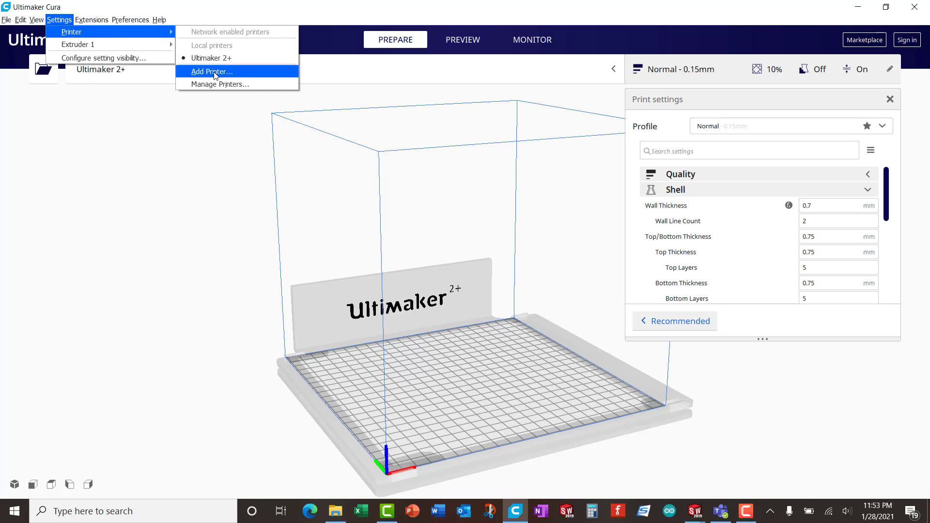
mouse_move(46, 18)
click(270, 6)
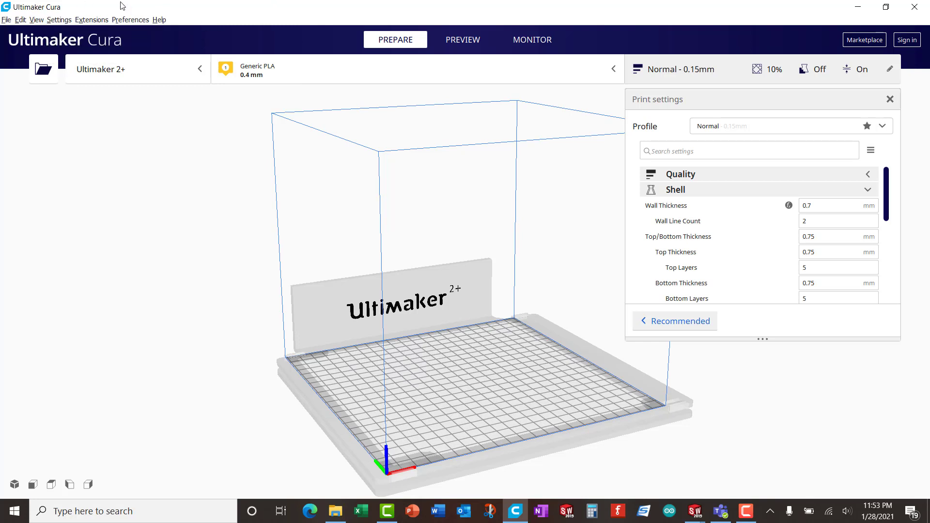
click(40, 23)
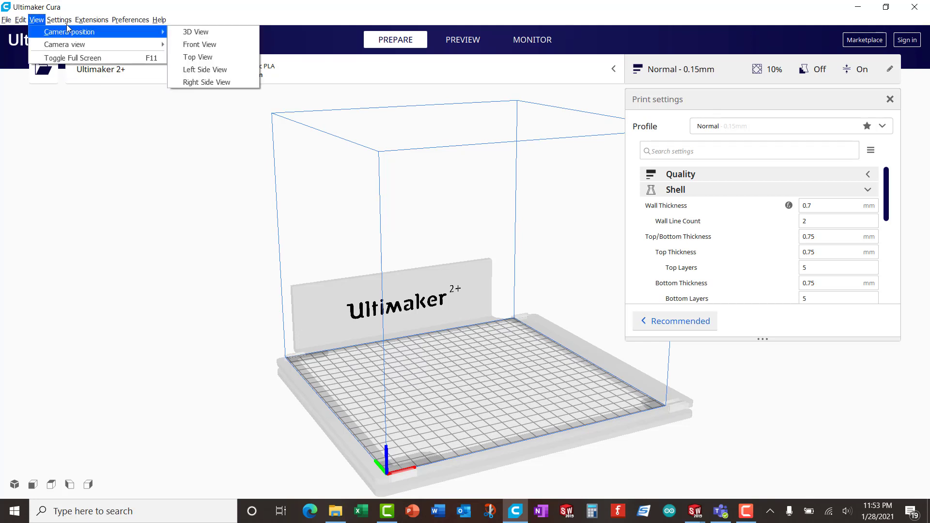
click(64, 25)
click(59, 20)
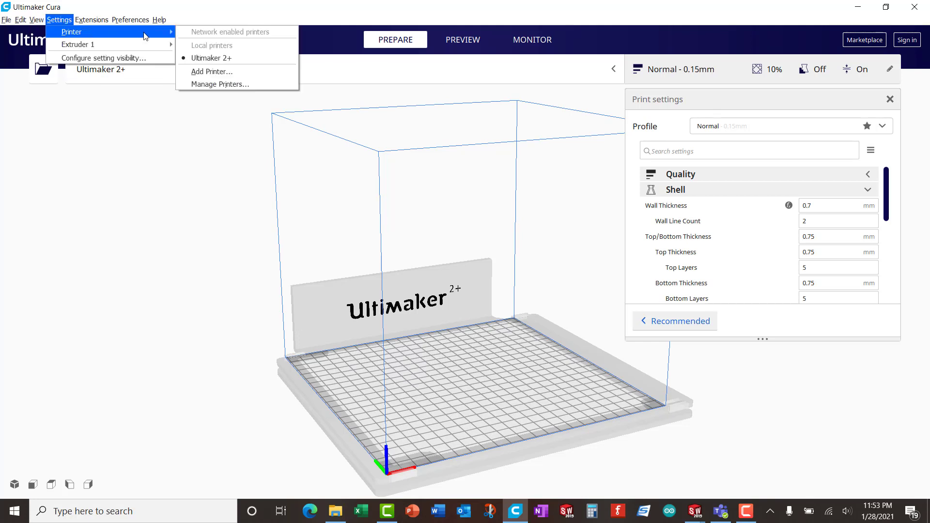
- Add a non-networked Ultimaker 2+ printer, creating 'Ultimaker 2+ #2'
click(221, 73)
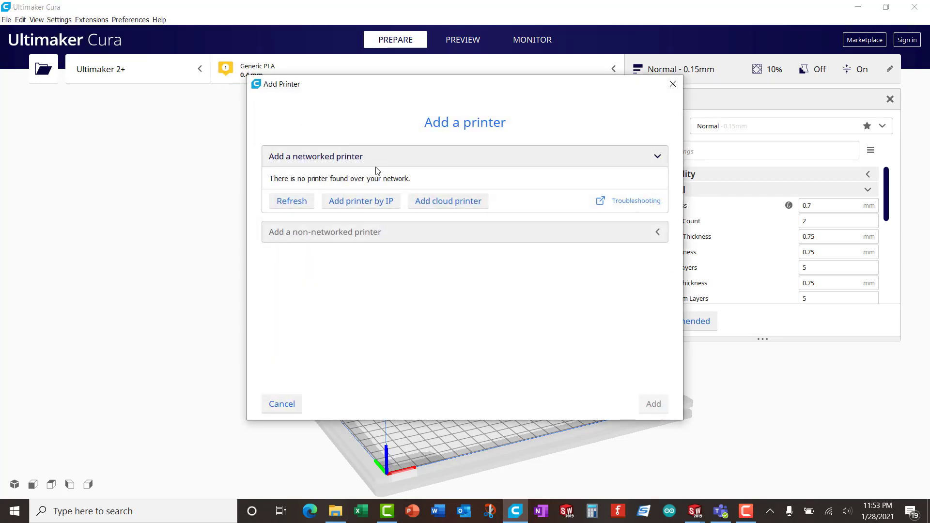
click(660, 165)
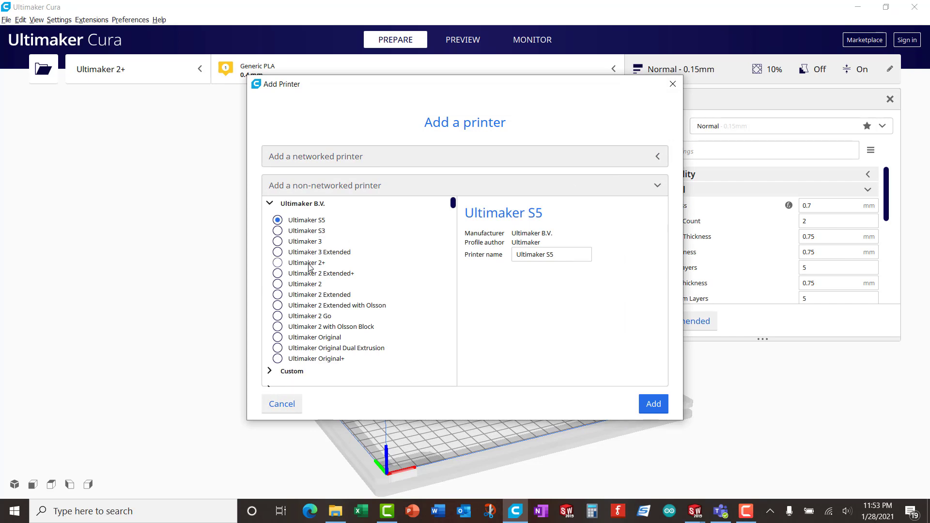
click(278, 264)
click(654, 406)
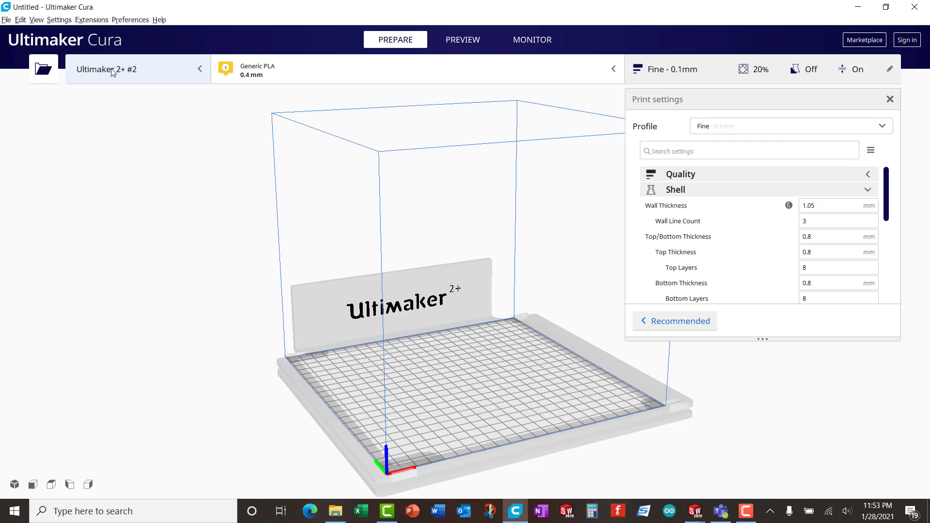
middle_drag(232, 201, 139, 200)
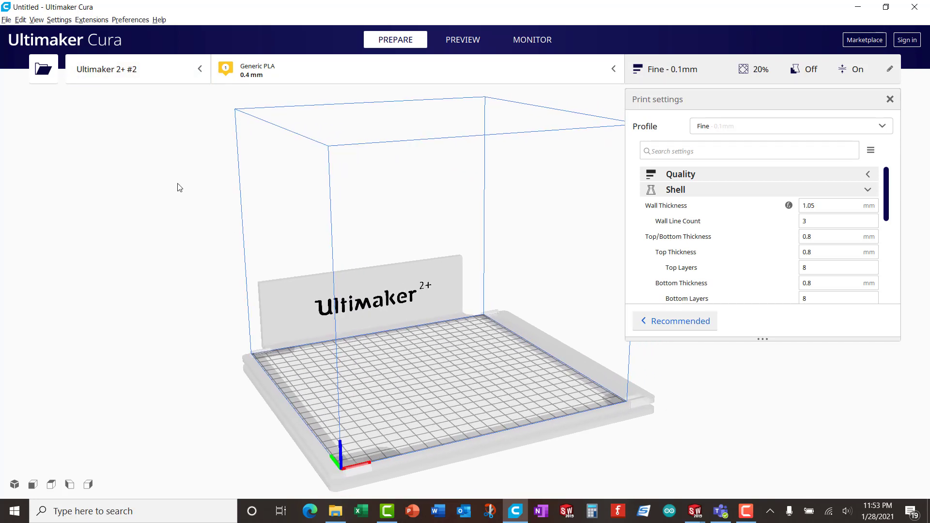
mouse_move(179, 187)
right_down()
mouse_move(233, 187)
mouse_move(183, 216)
mouse_move(228, 174)
mouse_move(257, 193)
mouse_move(188, 199)
right_up()
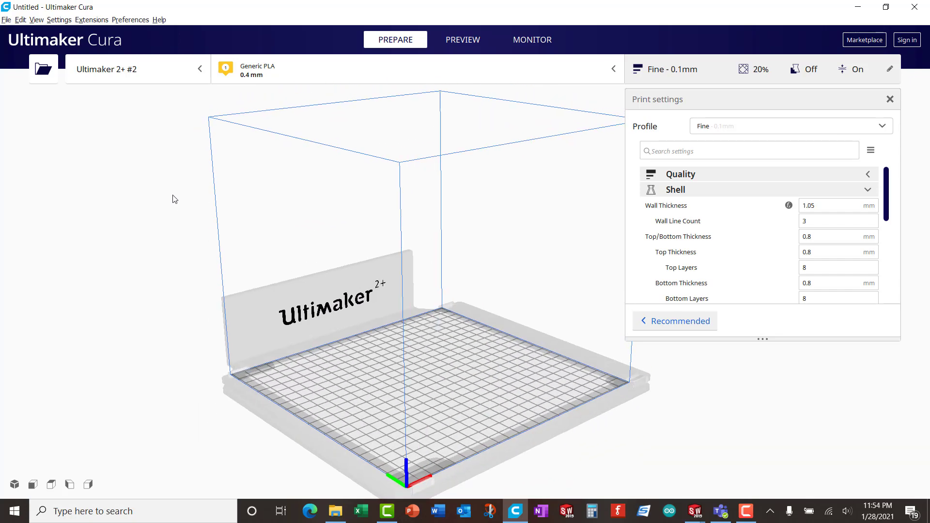
middle_drag(172, 199, 109, 257)
scroll(266, 165, down, 3)
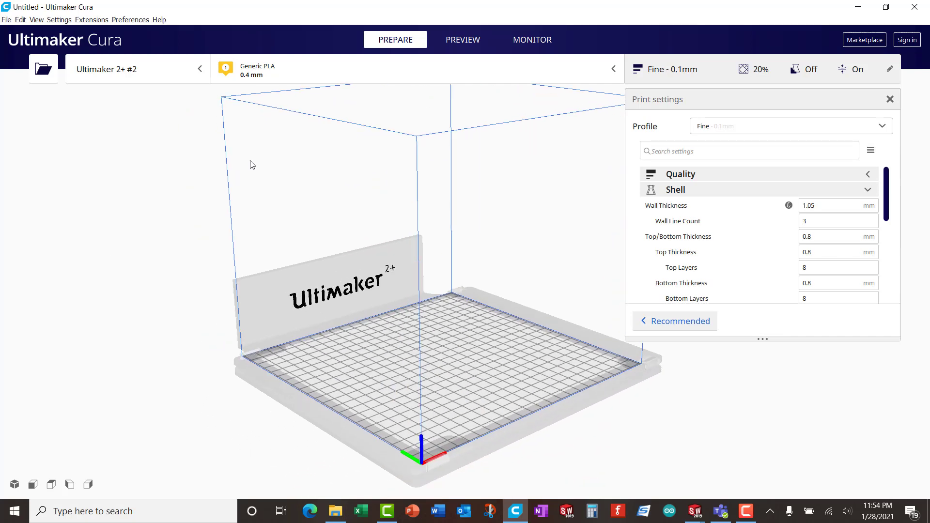
middle_drag(197, 179, 373, 331)
right_drag(373, 331, 373, 326)
scroll(373, 329, up, 5)
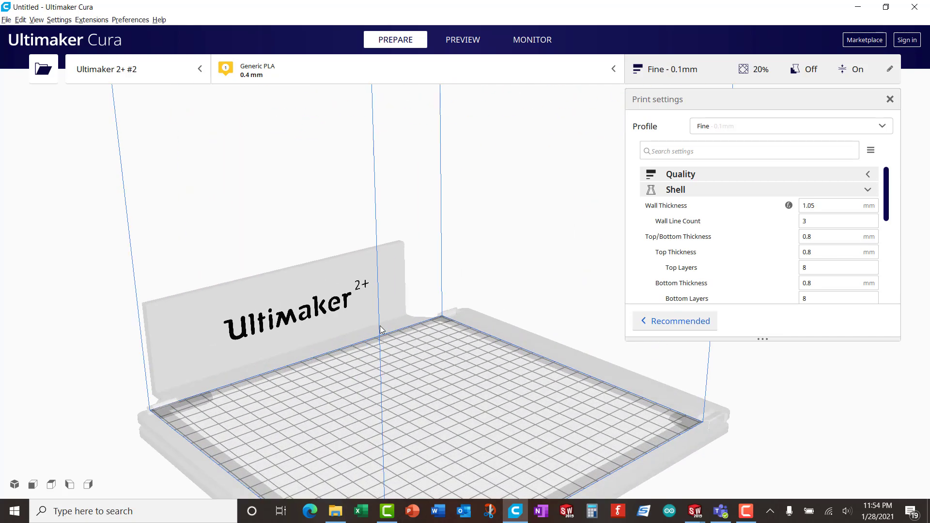
scroll(380, 319, down, 3)
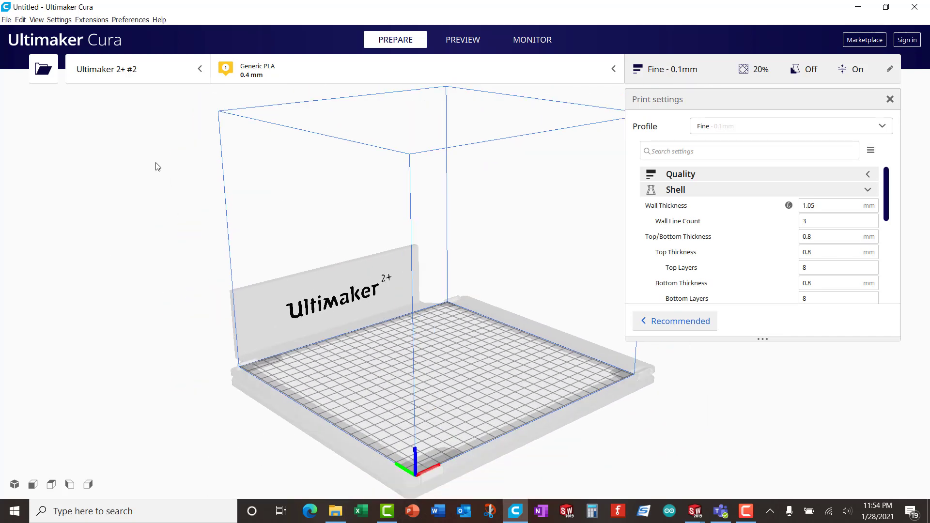
- Browse to Documents > USCGA > Mechatronics 2021 > Week 3 > Following Fixture and select Test2
click(47, 77)
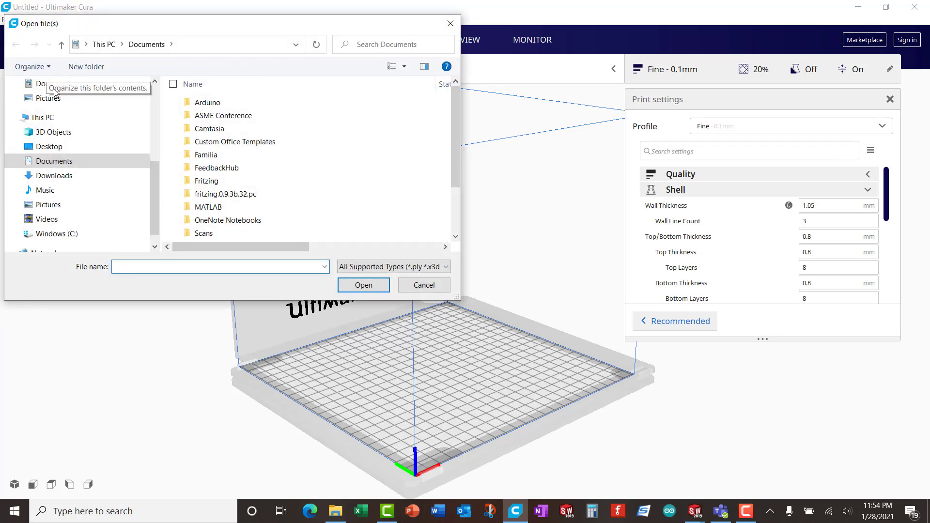
scroll(268, 181, down, 1)
scroll(268, 181, down, 1)
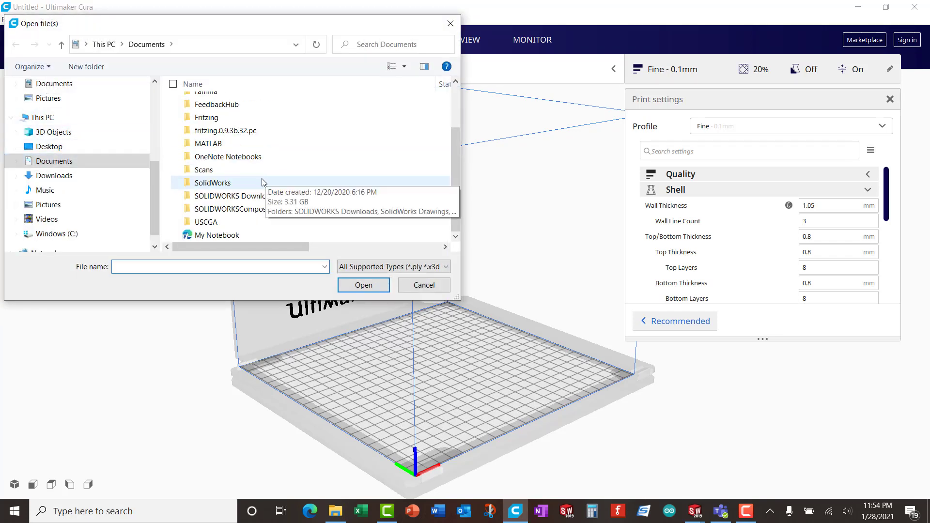
double_click(268, 216)
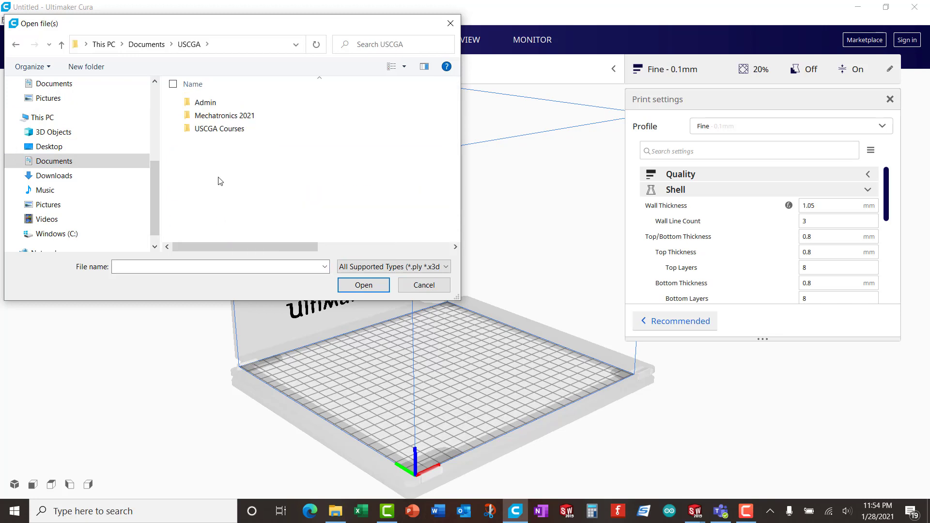
double_click(230, 121)
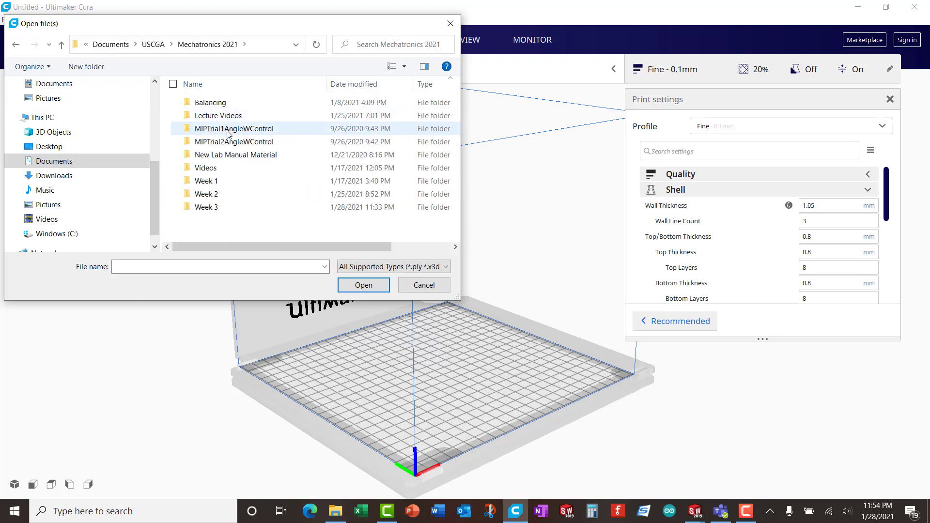
double_click(230, 207)
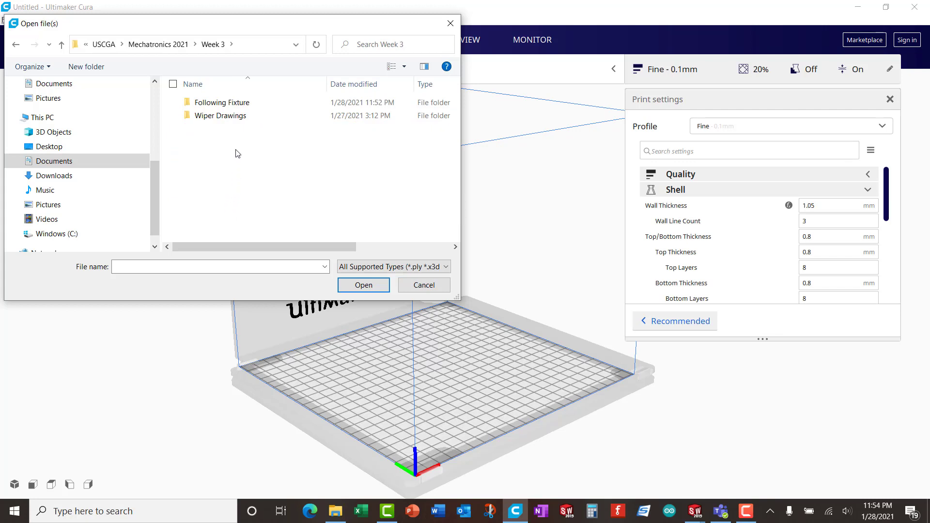
double_click(240, 102)
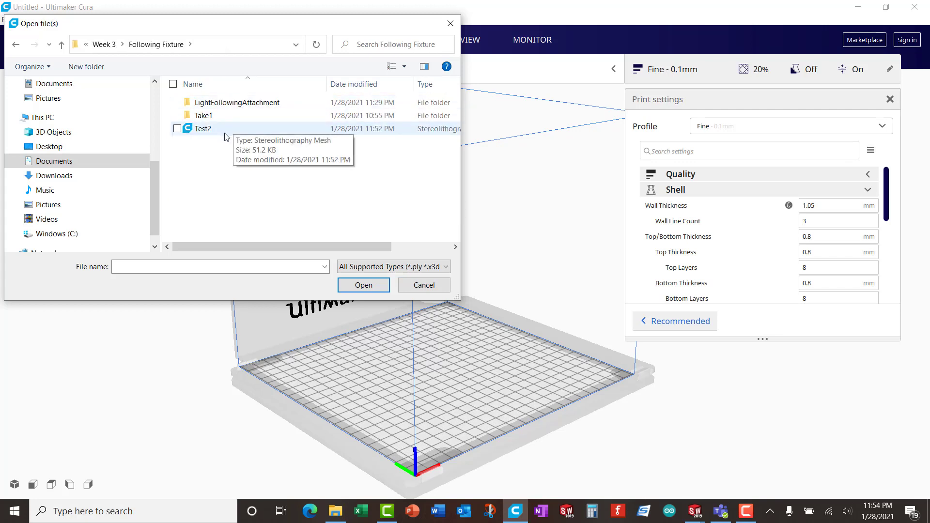
drag(464, 129, 532, 129)
click(207, 130)
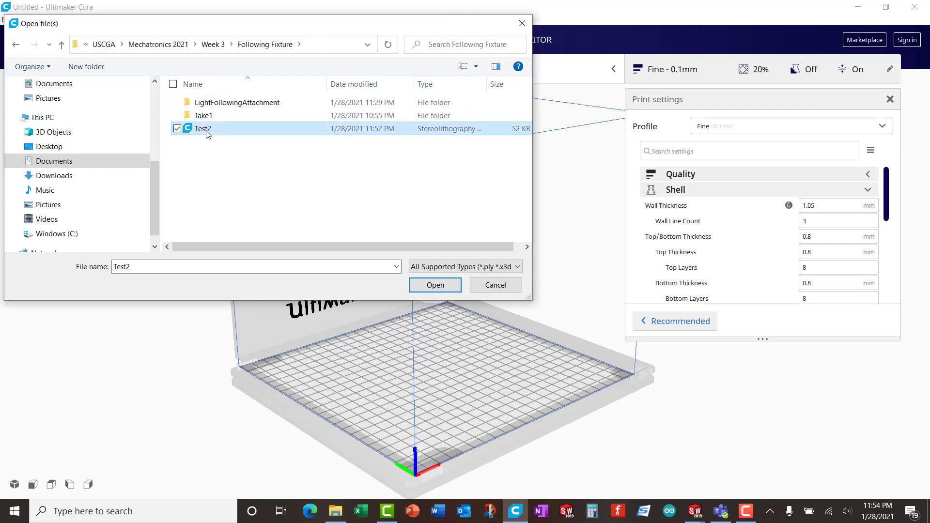
- Load Test2 onto the build plate and shift it along Y to 2.2555 mm
click(423, 286)
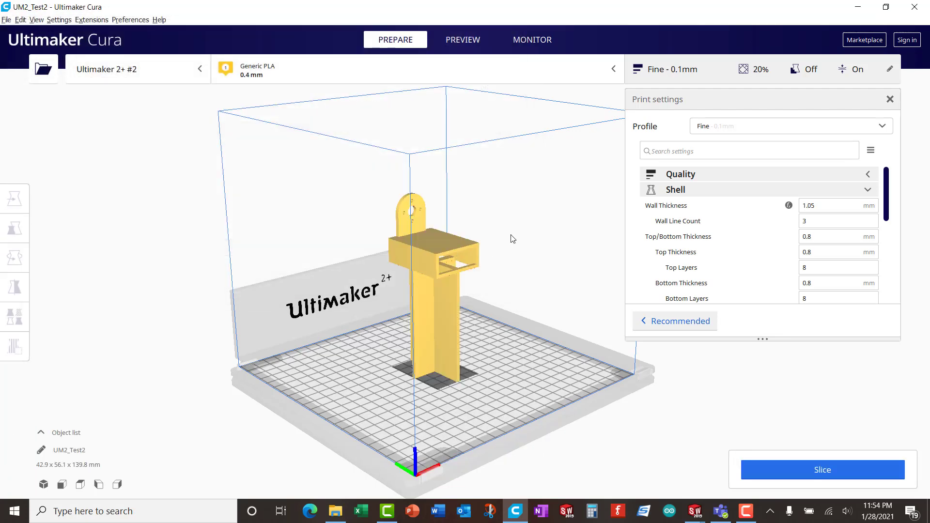
scroll(514, 244, up, 3)
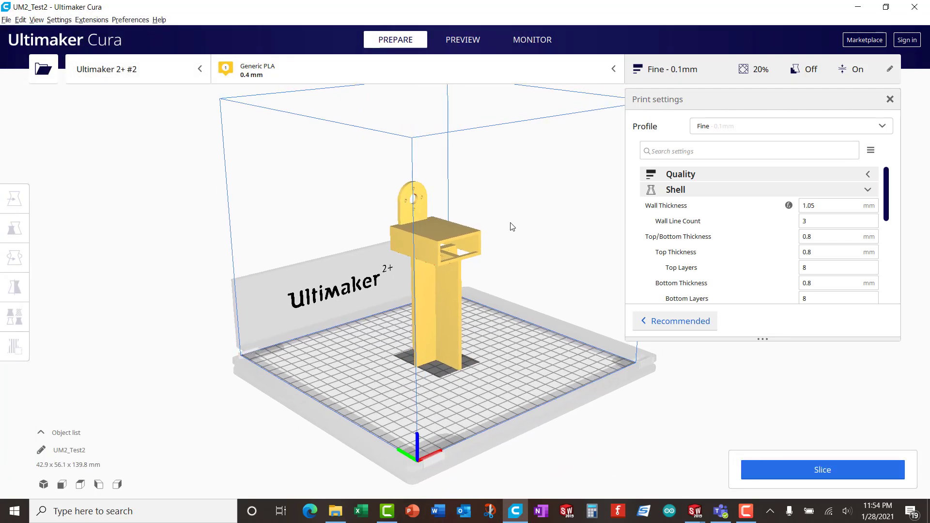
mouse_move(524, 219)
right_down()
mouse_move(575, 187)
mouse_move(481, 220)
mouse_move(501, 242)
mouse_move(514, 233)
right_up()
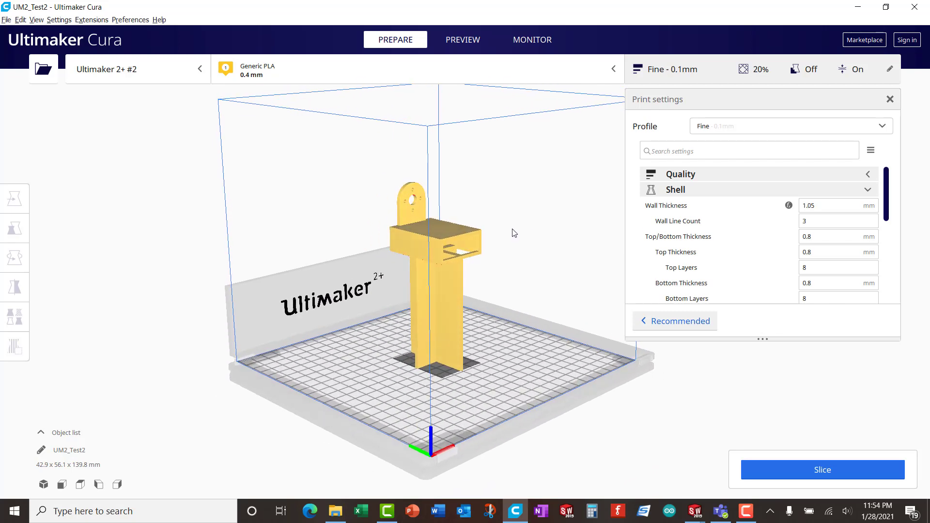
click(417, 245)
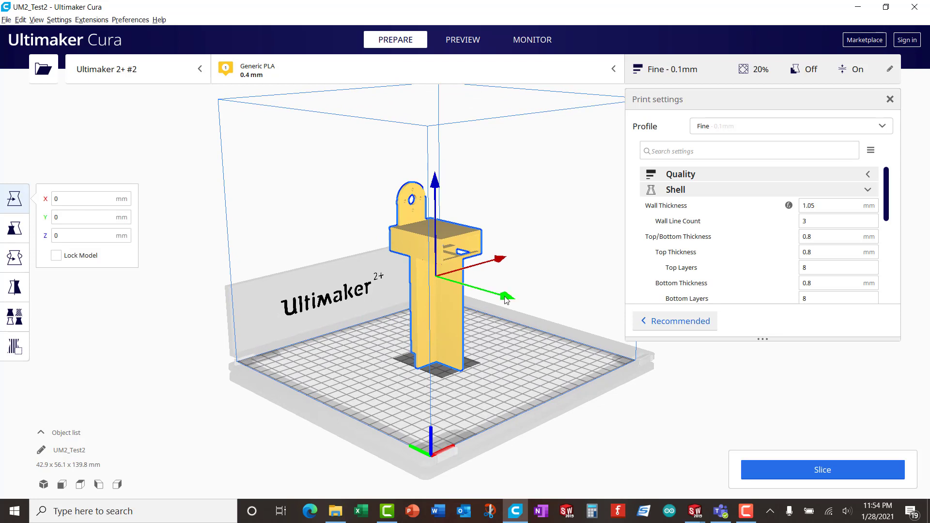
mouse_move(509, 297)
mouse_down()
mouse_move(562, 312)
mouse_move(504, 298)
mouse_up()
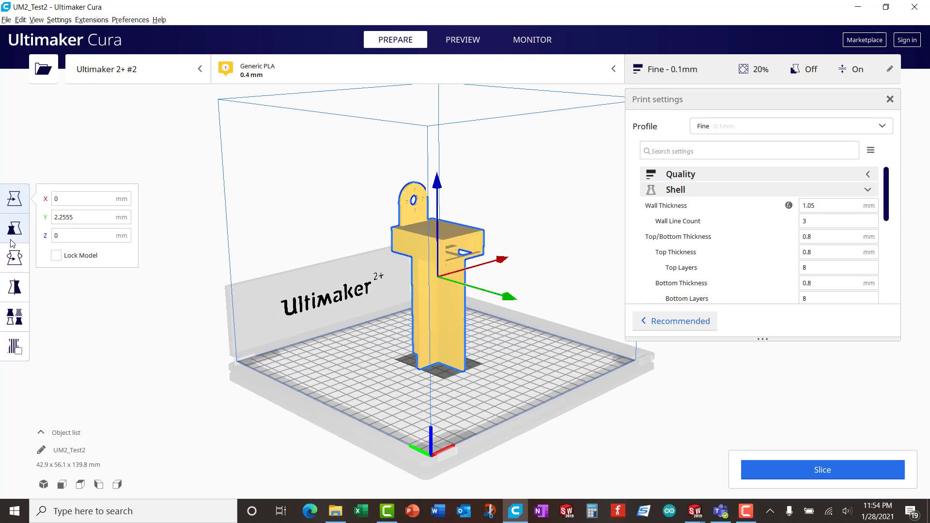
click(15, 259)
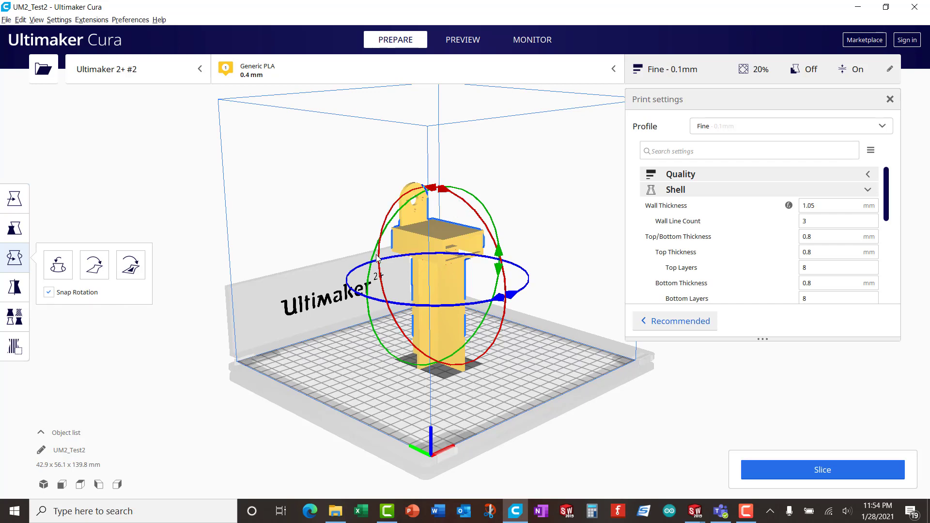
- Tip the fixture flat onto its side (42.9 x 139.8 x 56.1 mm) with the red rotation ring
right_drag(364, 262, 448, 228)
drag(436, 193, 371, 299)
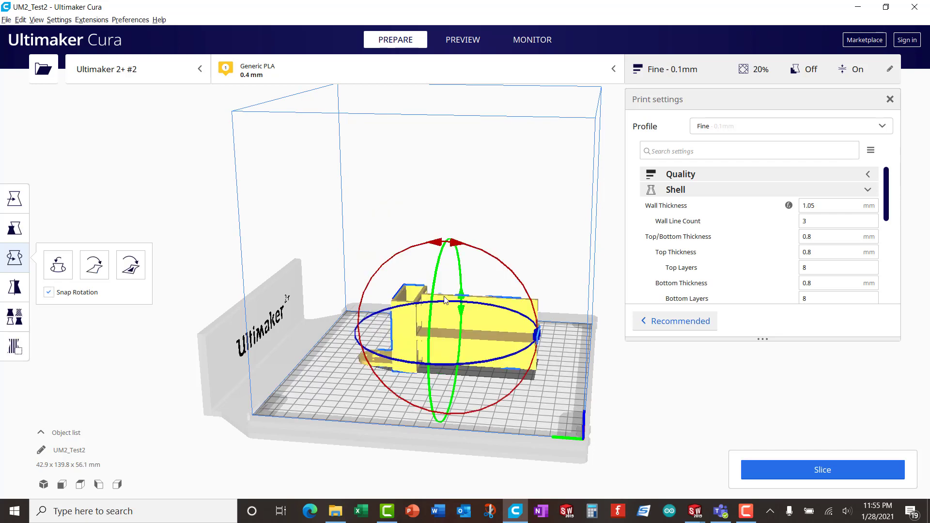
right_drag(572, 374, 444, 315)
right_drag(444, 353, 436, 342)
scroll(436, 342, up, 3)
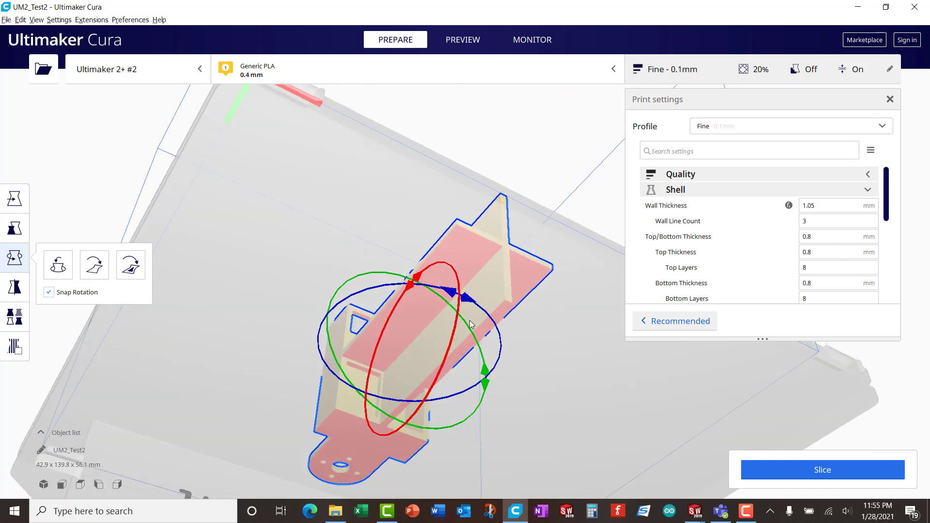
scroll(388, 388, down, 3)
right_drag(387, 387, 425, 334)
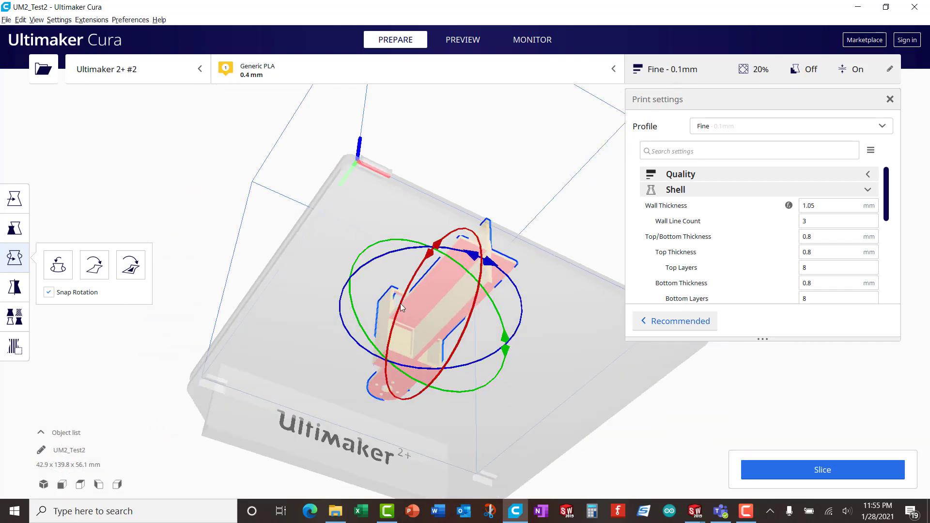
right_drag(351, 273, 444, 395)
scroll(441, 383, up, 2)
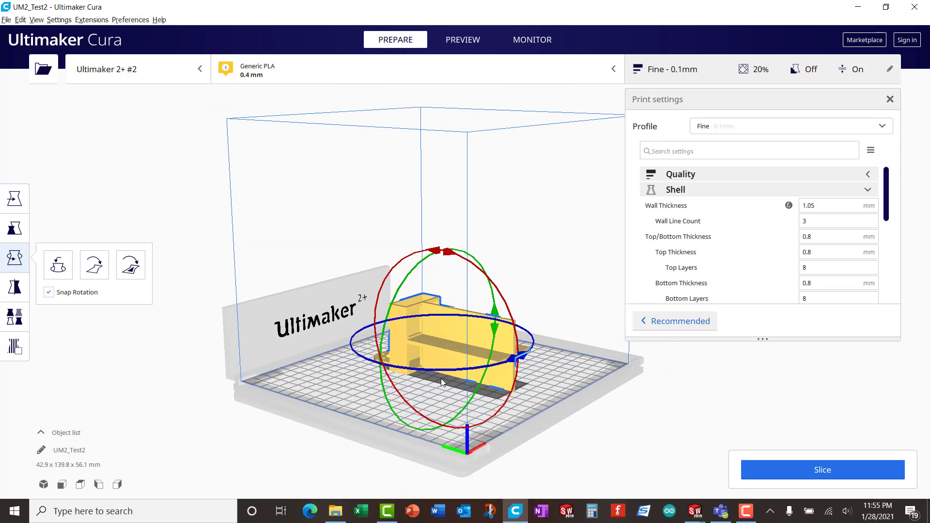
click(14, 199)
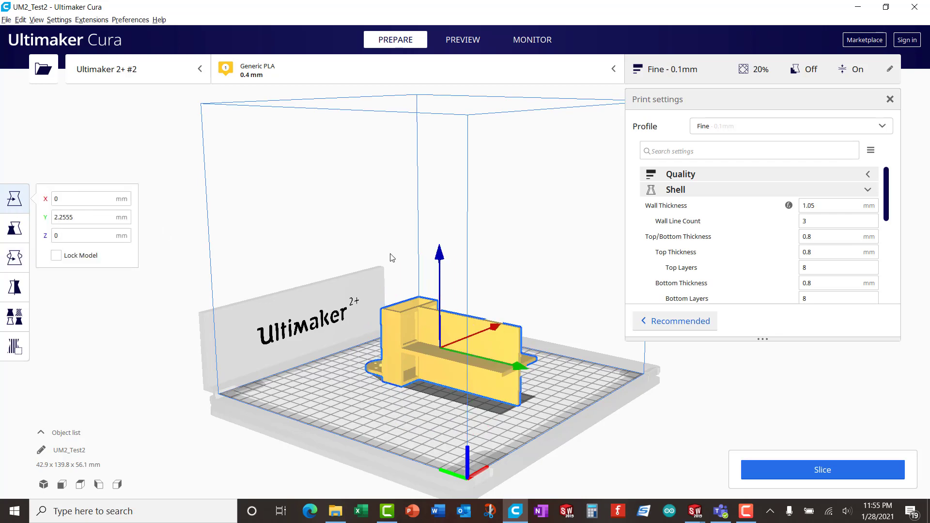
right_drag(526, 292, 536, 361)
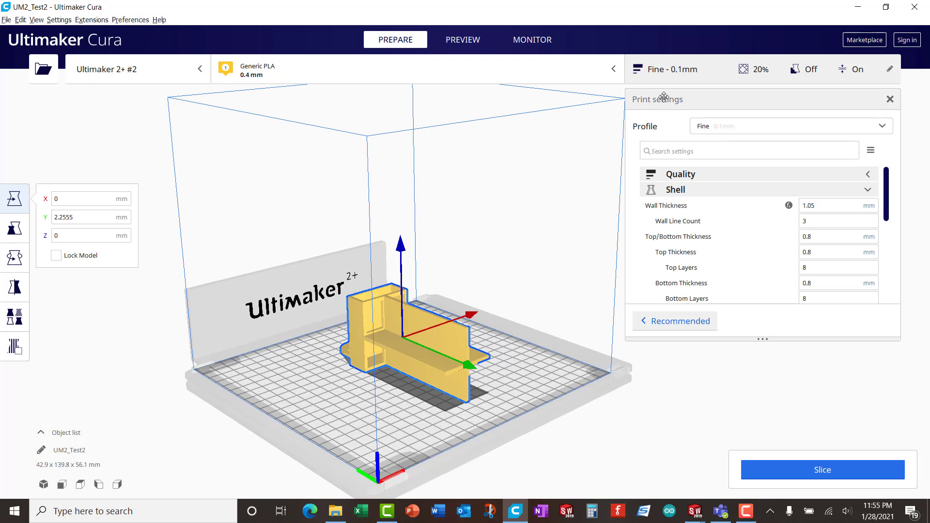
click(675, 72)
click(675, 73)
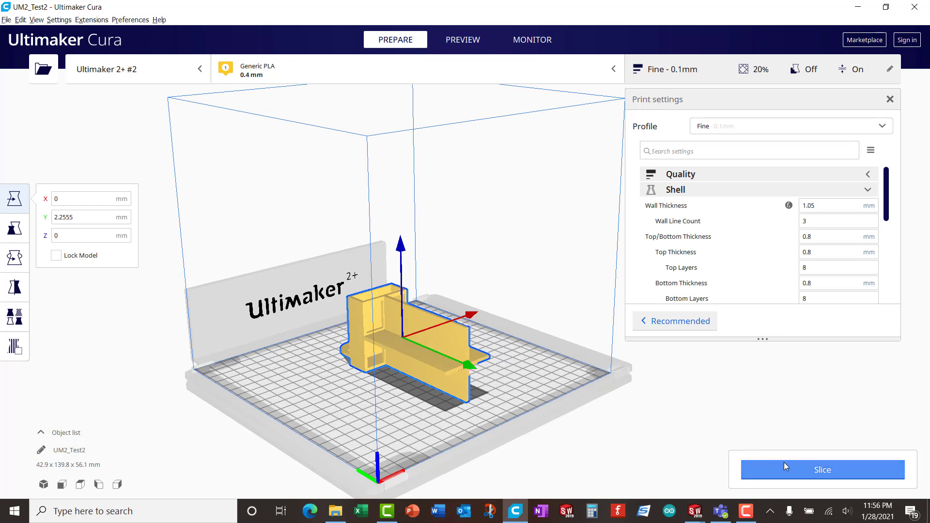
- Slice the fixture, estimating 9 hours 23 minutes and 41 g (5.13 m) of filament
click(799, 475)
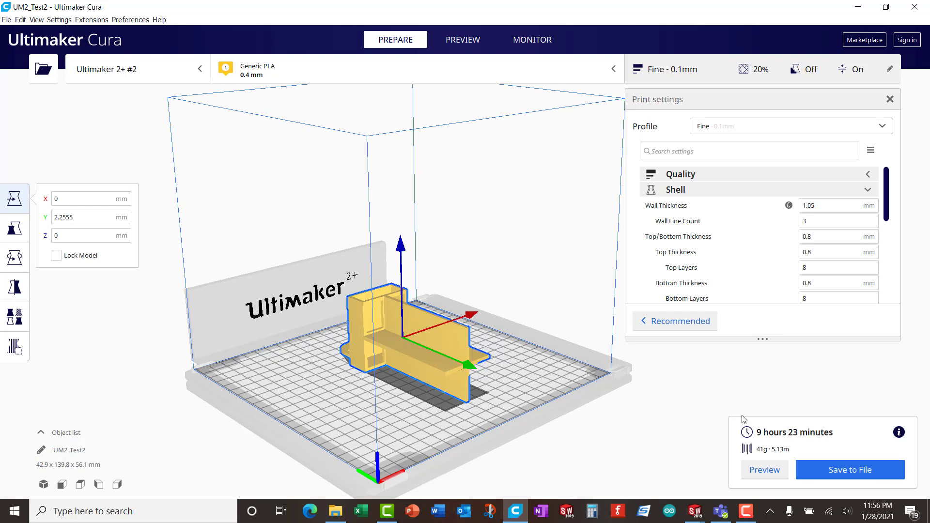
- Switch to Preview and drag the layer slider down to show the lower layers, up to layer 109
click(764, 468)
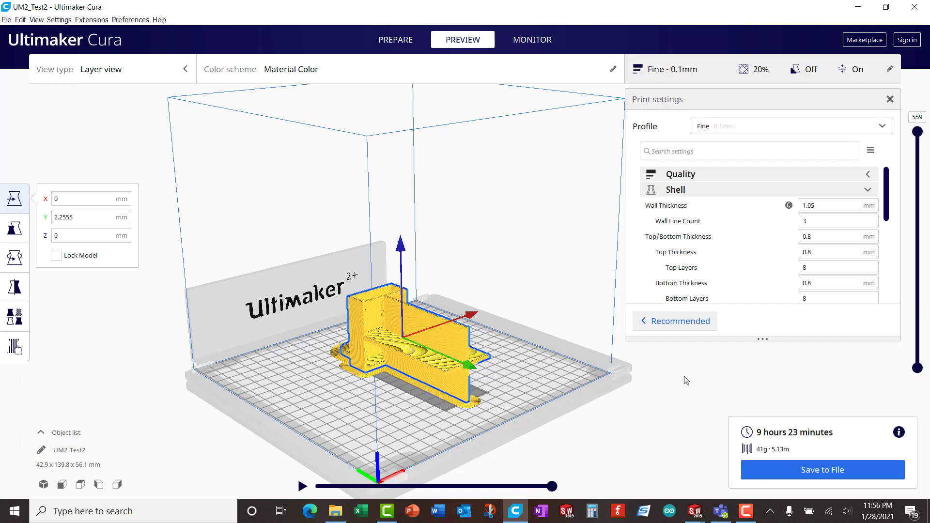
right_drag(686, 381, 451, 365)
scroll(452, 366, down, 3)
scroll(531, 395, up, 6)
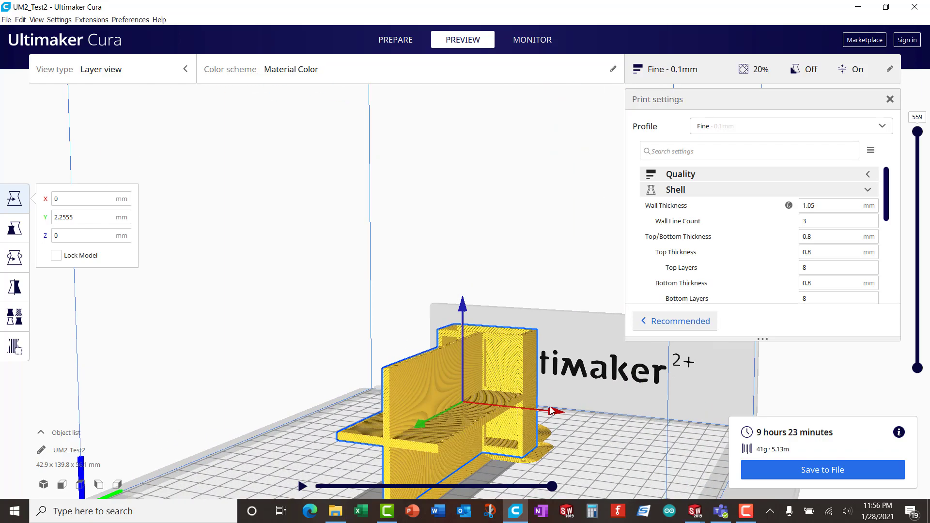
right_drag(551, 408, 511, 263)
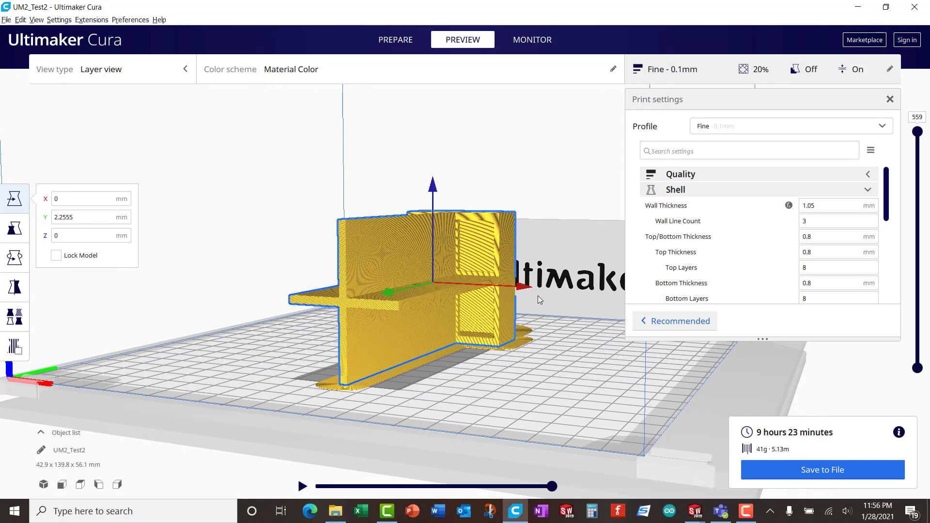
right_drag(539, 295, 536, 314)
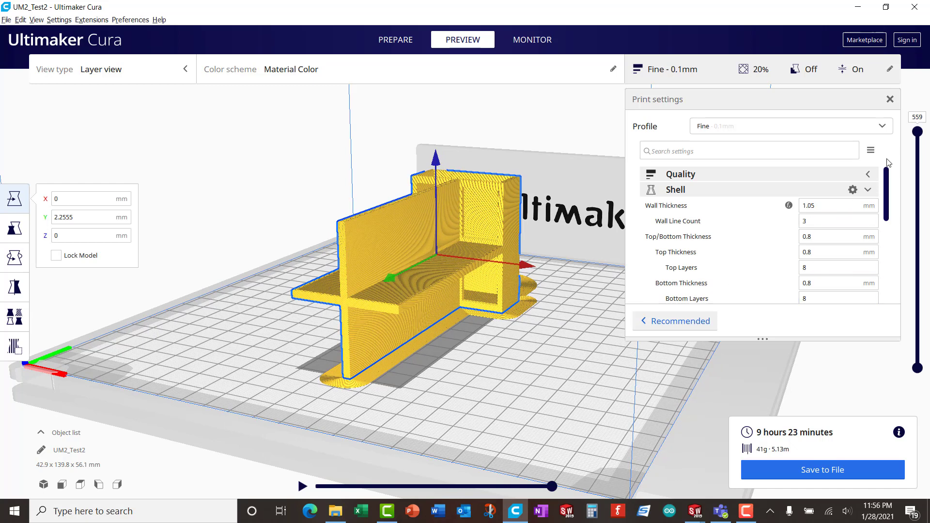
drag(916, 137, 910, 375)
scroll(477, 357, up, 5)
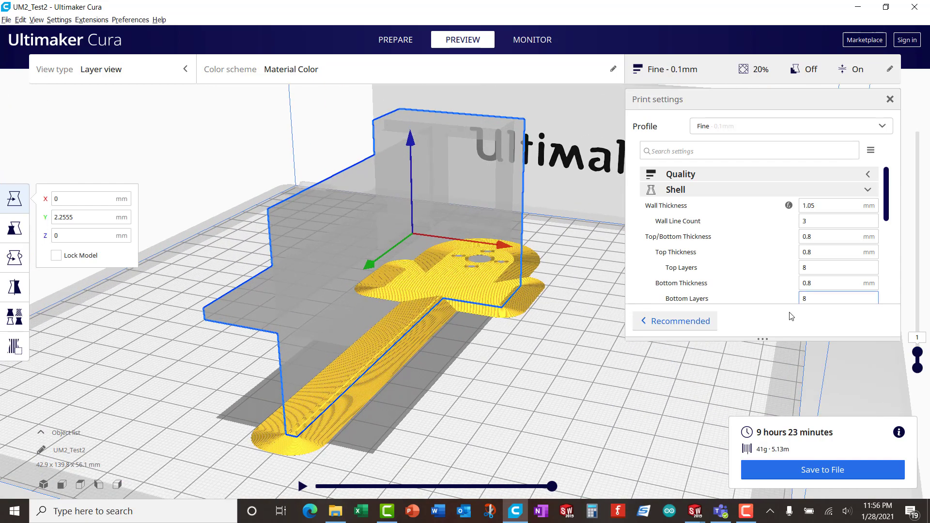
drag(918, 355, 919, 305)
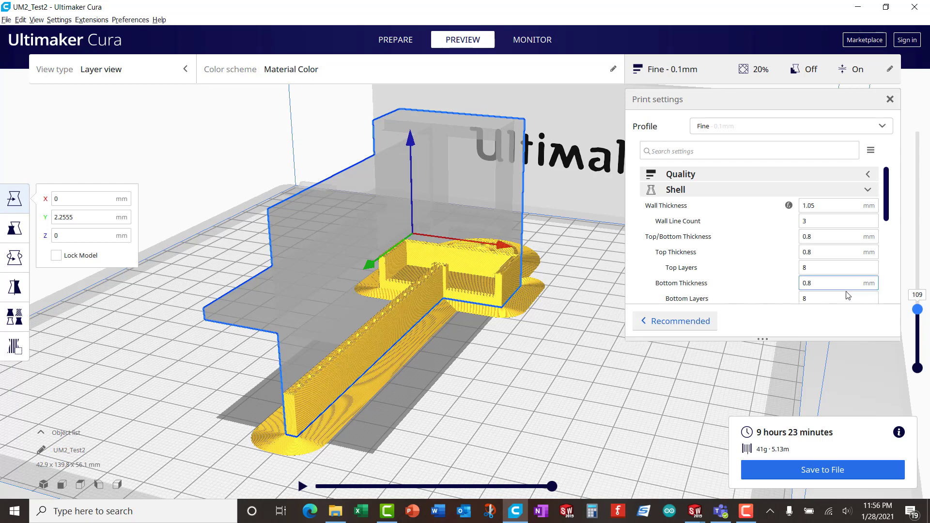
- Raise the layer slider from layer 171 up to the fixture's top layers, orbiting to inspect
drag(917, 309, 917, 285)
right_drag(440, 288, 370, 308)
scroll(378, 306, up, 5)
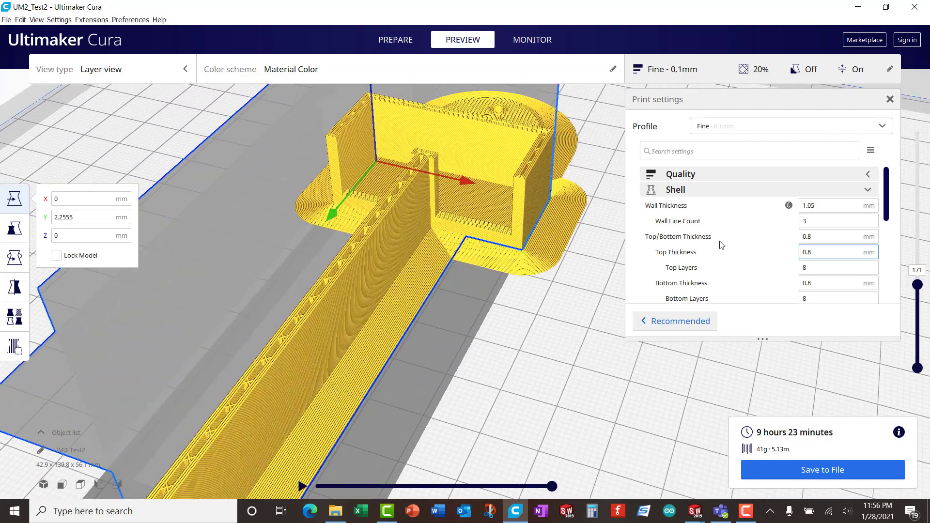
drag(917, 285, 920, 228)
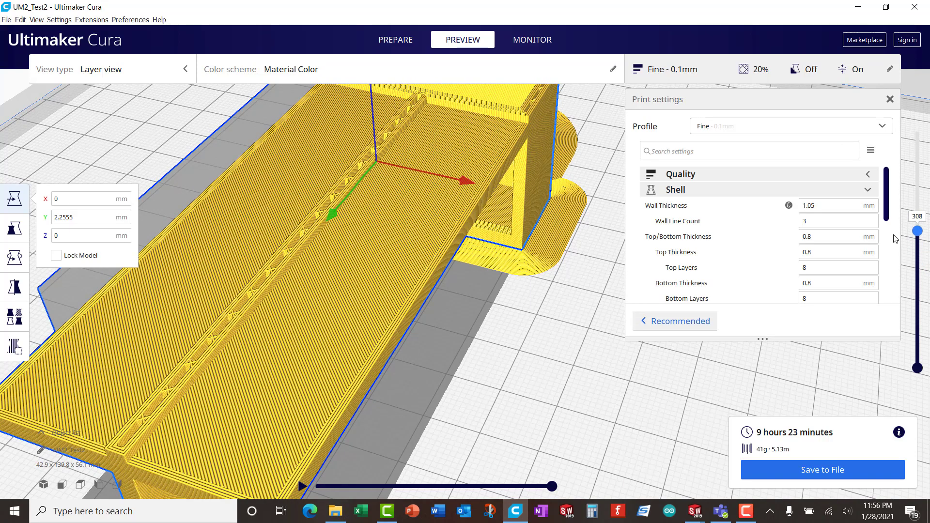
right_drag(558, 315, 672, 246)
drag(920, 236, 917, 172)
scroll(914, 179, down, 5)
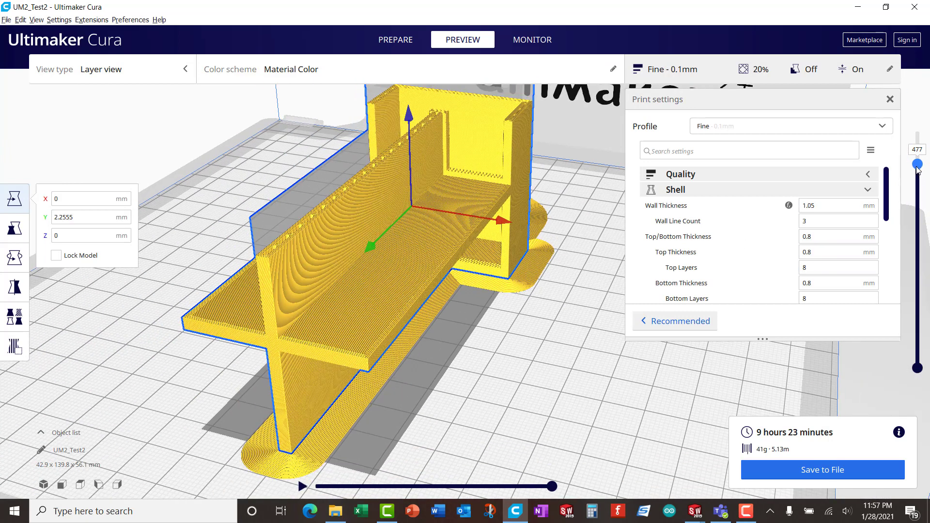
drag(917, 165, 917, 131)
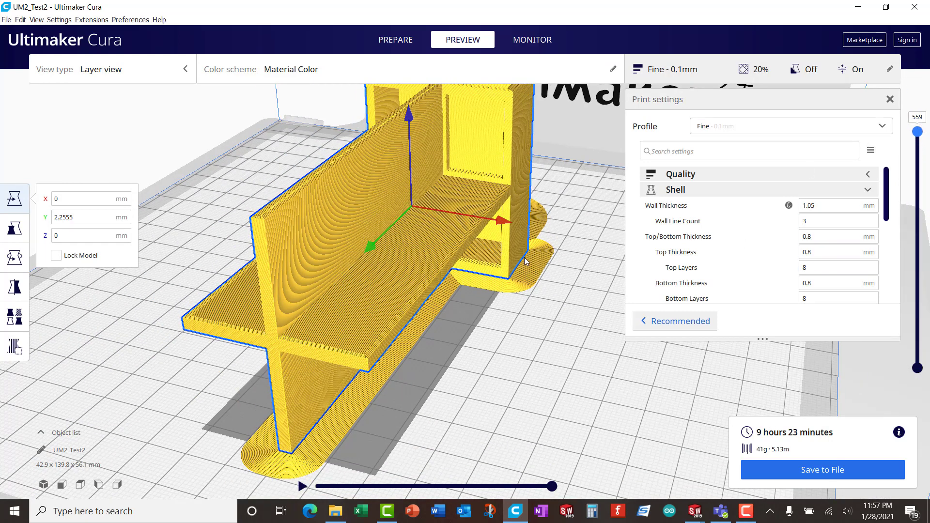
- Orbit around and below the fixture and pull the layer slider back to layer 273
scroll(525, 261, down, 1)
scroll(526, 259, down, 1)
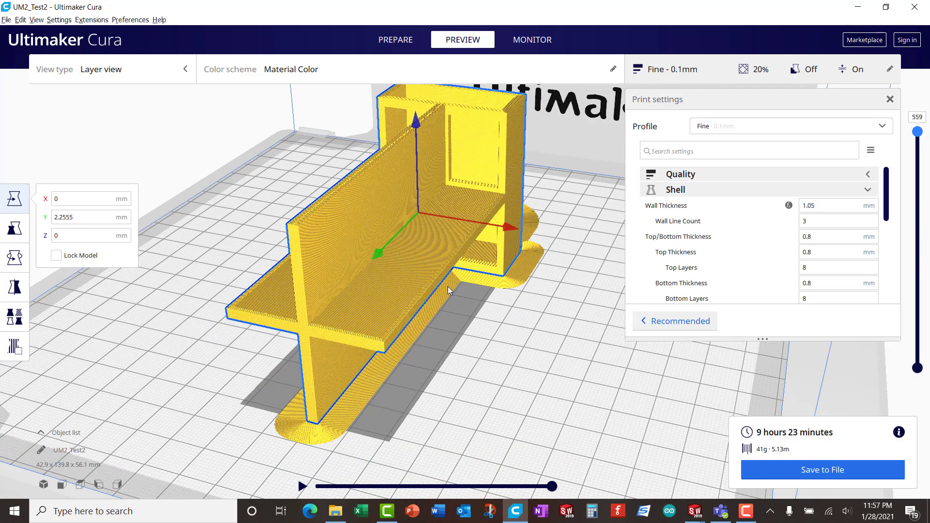
right_drag(447, 286, 535, 271)
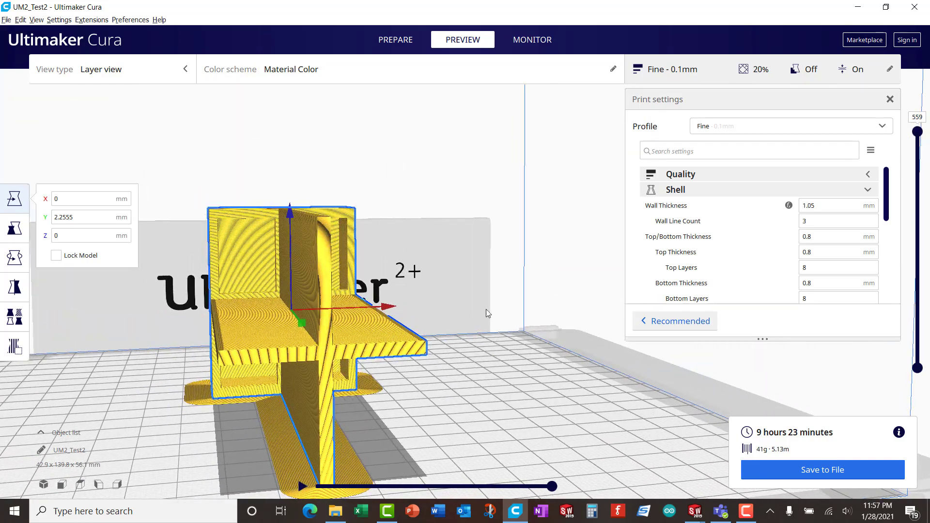
right_drag(487, 309, 383, 325)
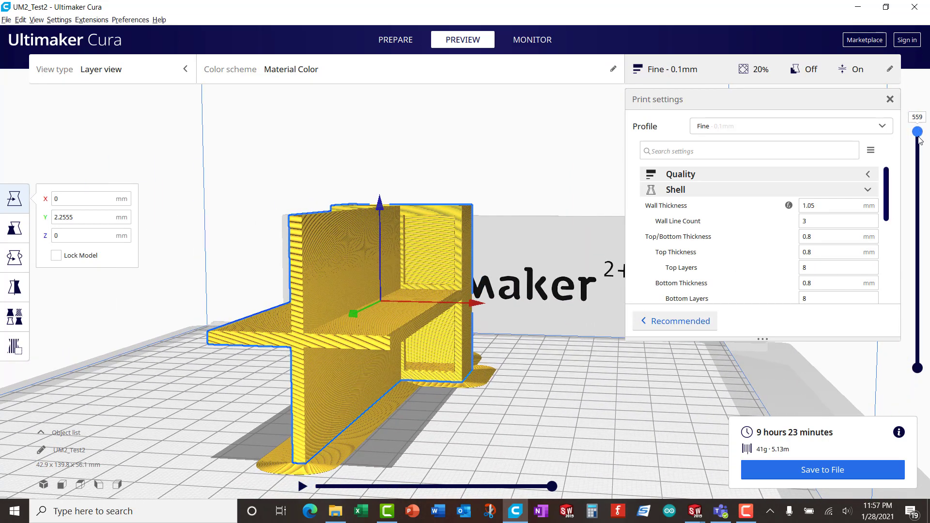
drag(919, 137, 904, 250)
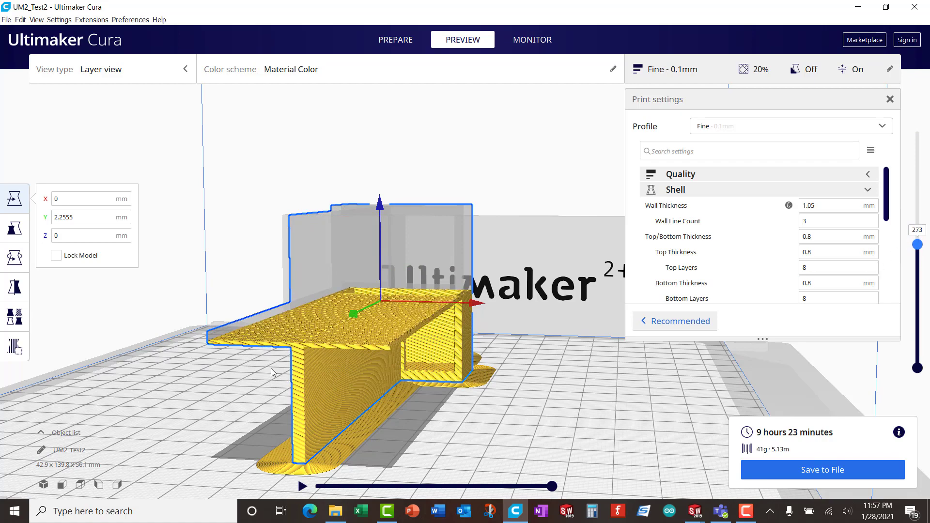
right_drag(268, 369, 368, 339)
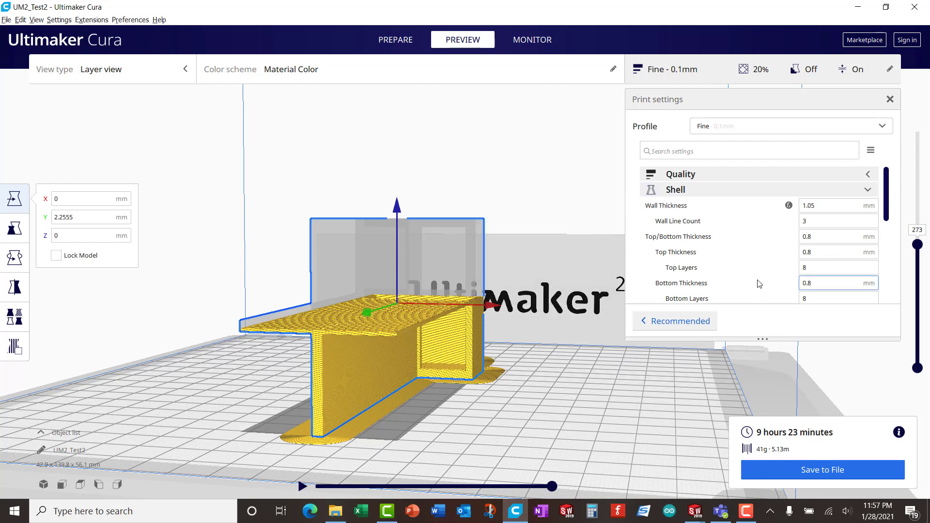
- Switch to the Normal - 0.15 mm profile and re-slice, now estimating 4 hours 13 minutes
mouse_move(793, 272)
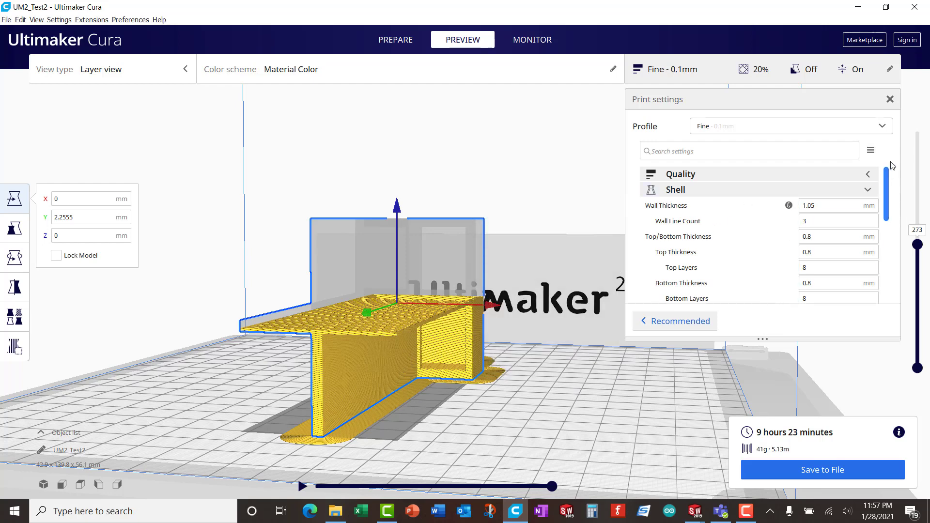
click(887, 128)
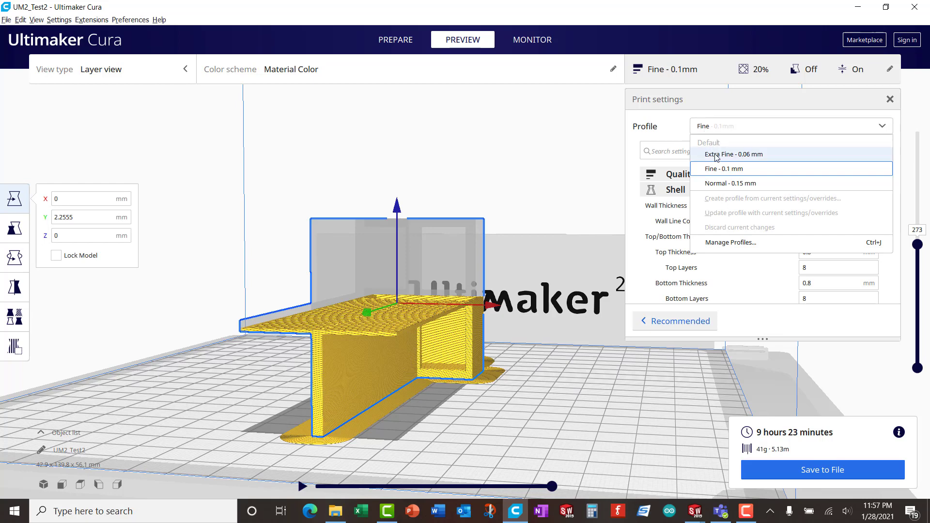
click(727, 184)
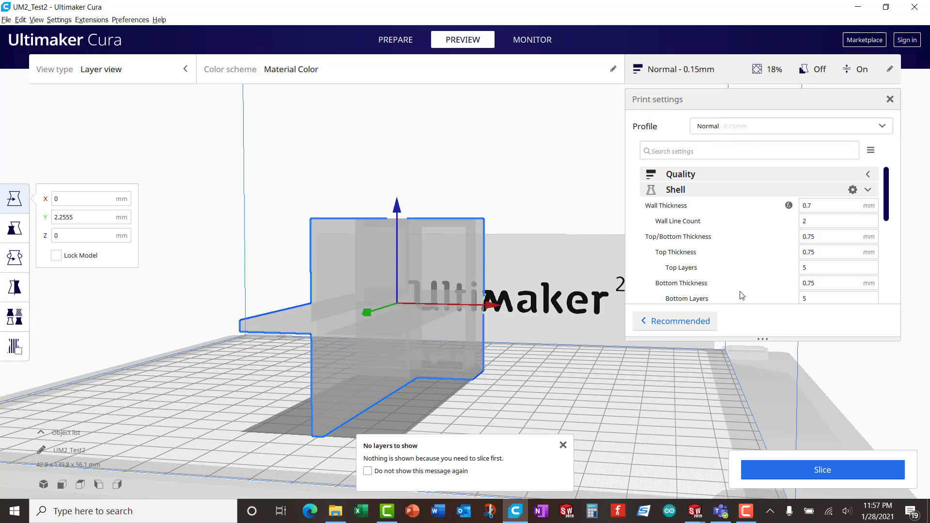
click(808, 473)
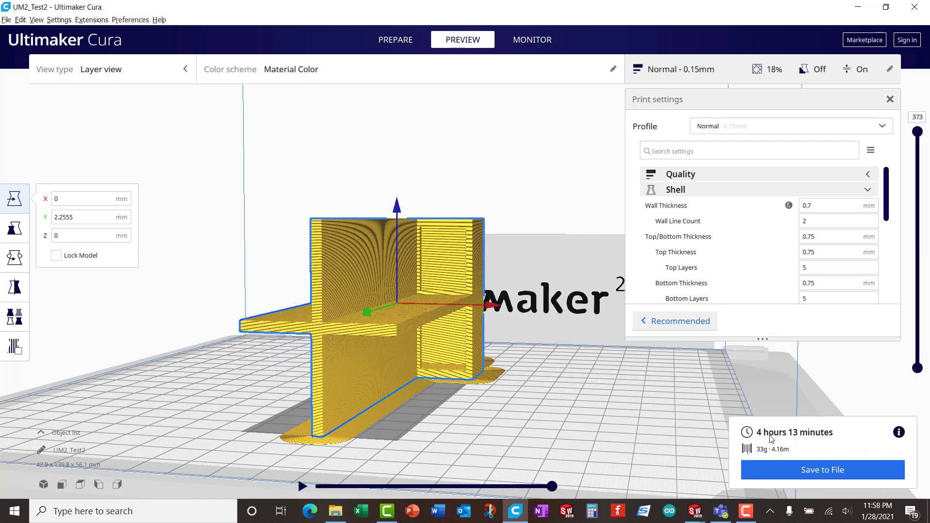
- Check the Quality and Shell settings (0.15 mm layer height, 0.7 mm walls), then close the panel
right_drag(539, 221, 523, 238)
key(Up)
key(Up)
key(Up)
key(Up)
key(Up)
key(Up)
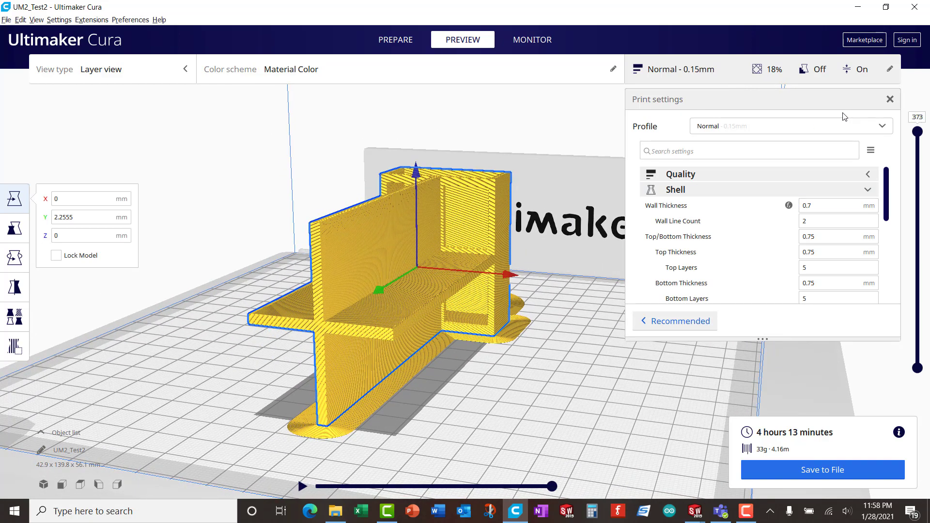
click(869, 176)
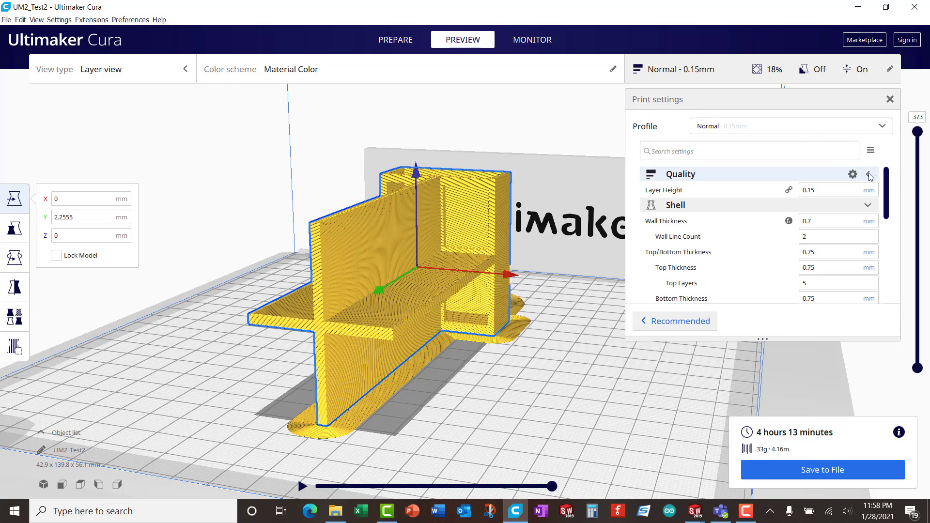
mouse_move(828, 201)
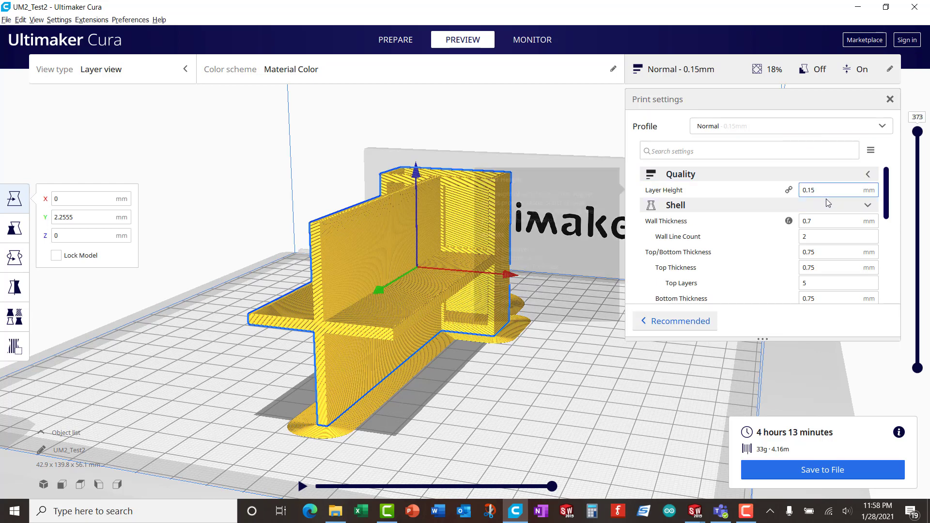
click(868, 206)
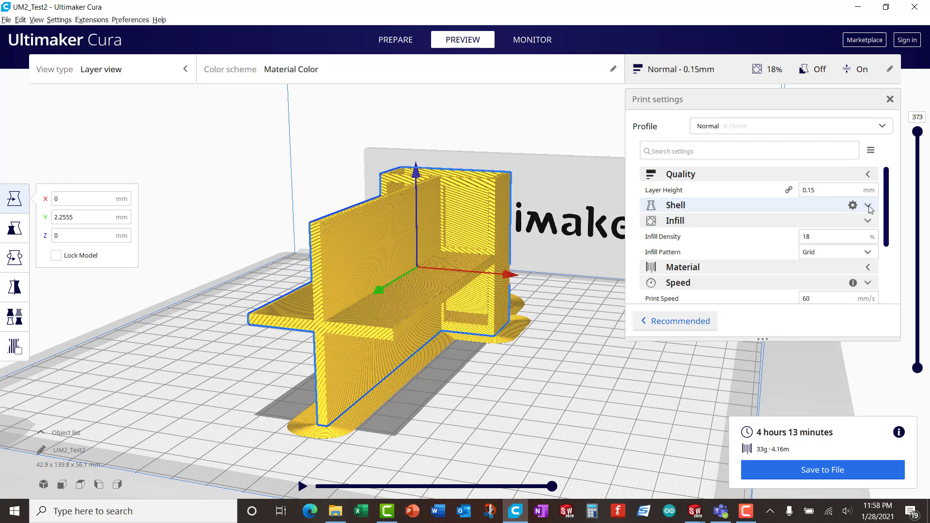
click(868, 206)
drag(887, 193, 889, 207)
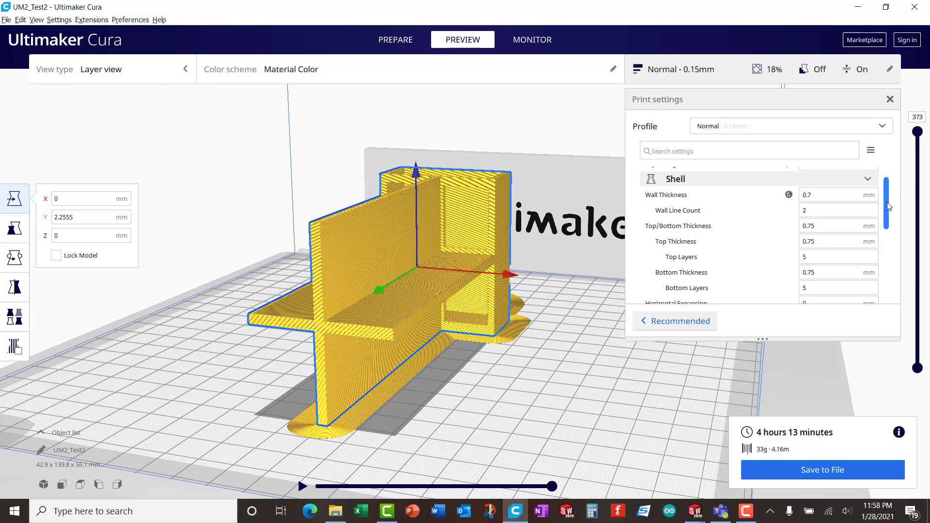
mouse_move(755, 227)
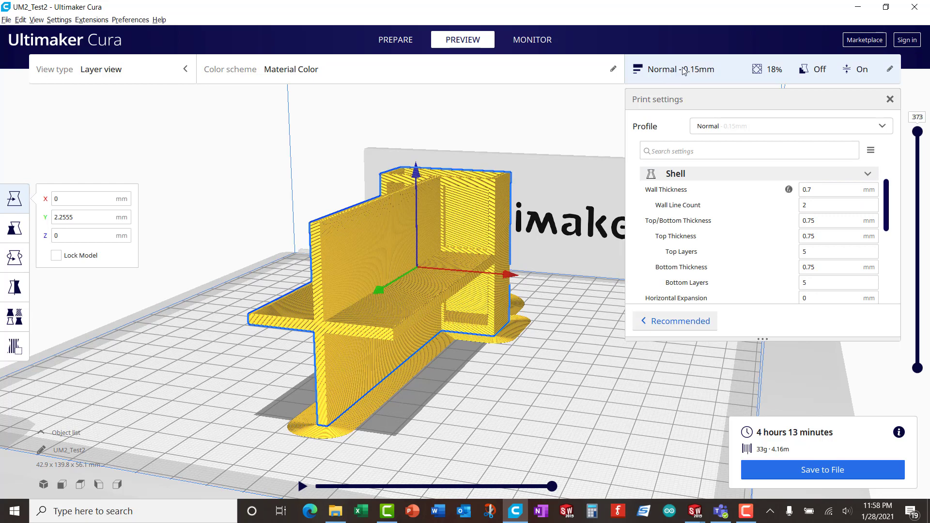
click(759, 73)
click(760, 73)
drag(884, 200, 883, 238)
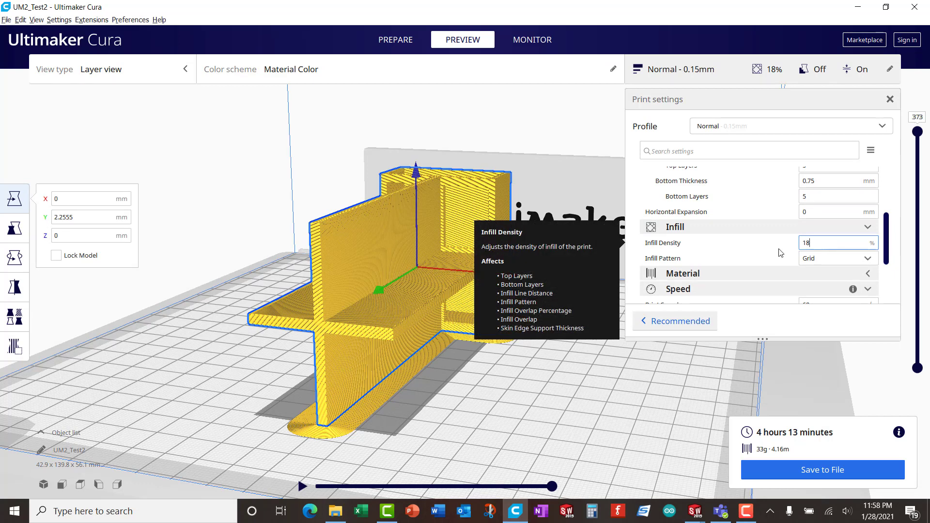
drag(920, 135, 900, 314)
scroll(366, 370, up, 5)
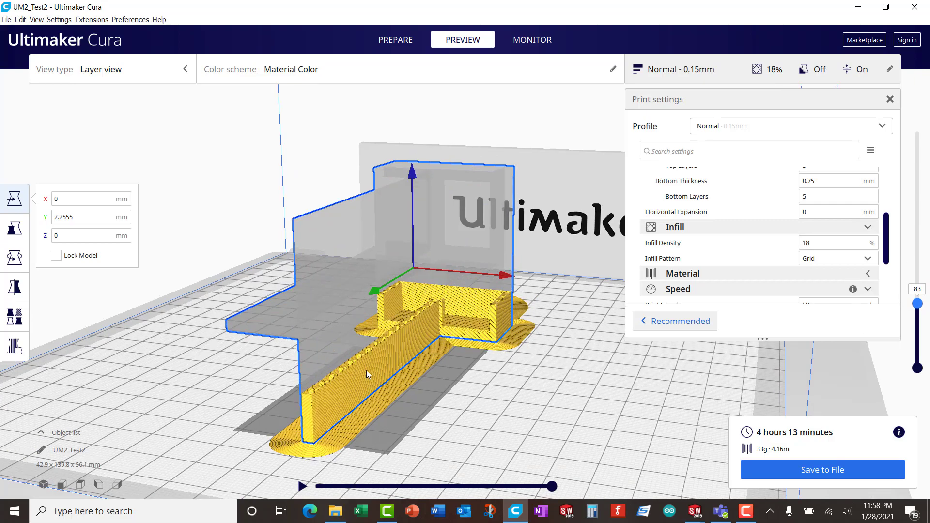
scroll(365, 380, up, 8)
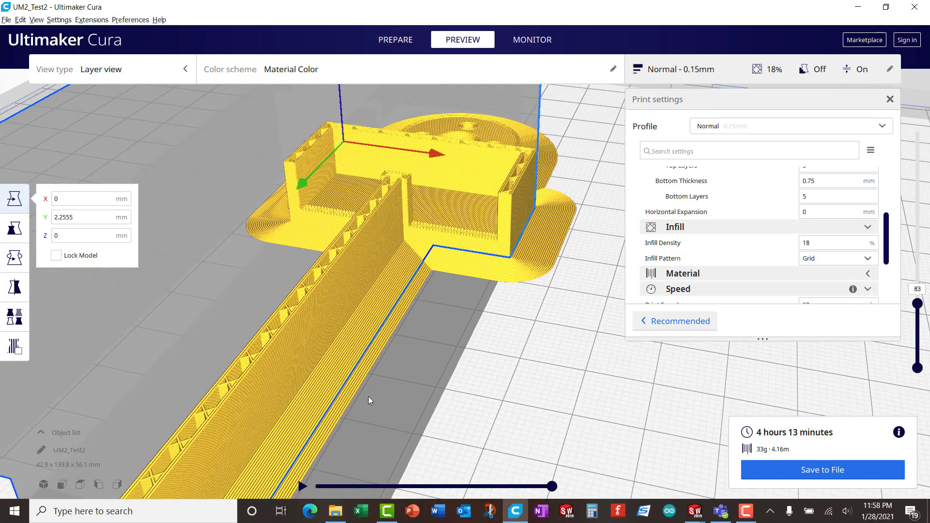
scroll(202, 310, up, 5)
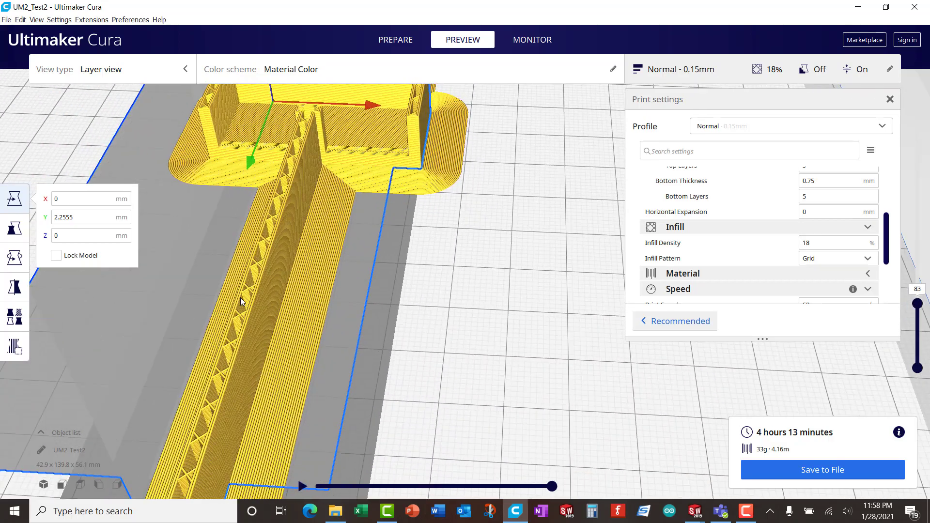
scroll(157, 209, down, 5)
scroll(190, 213, up, 3)
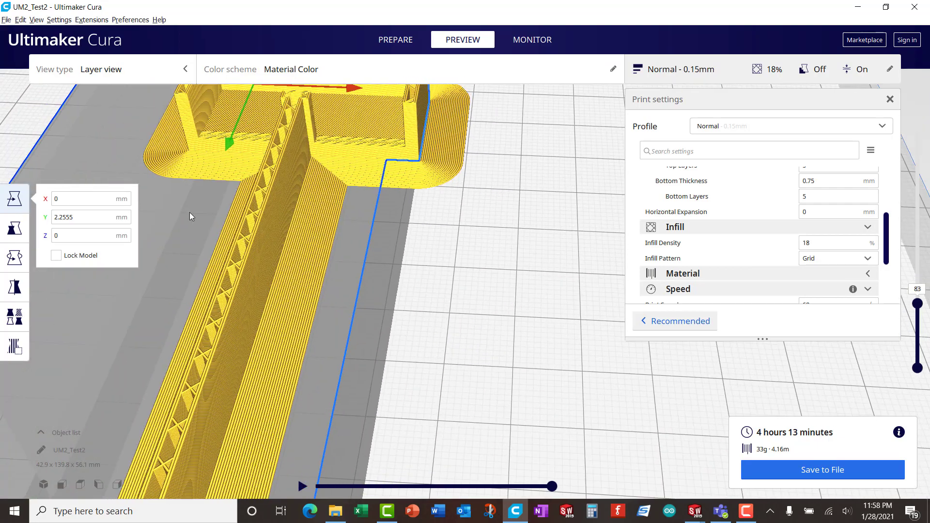
scroll(376, 240, up, 6)
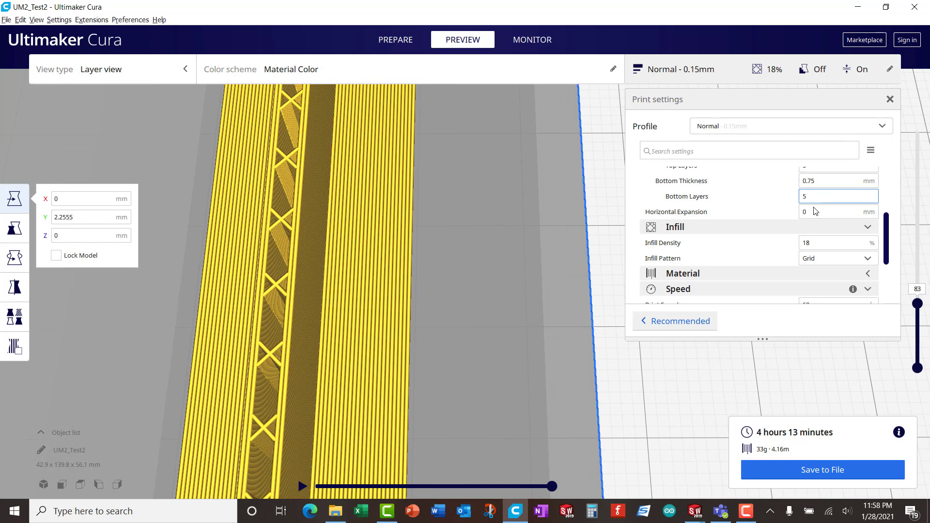
- Set infill density to 40% and re-slice, estimating 4 hours 56 minutes and 39 g
drag(816, 246, 800, 251)
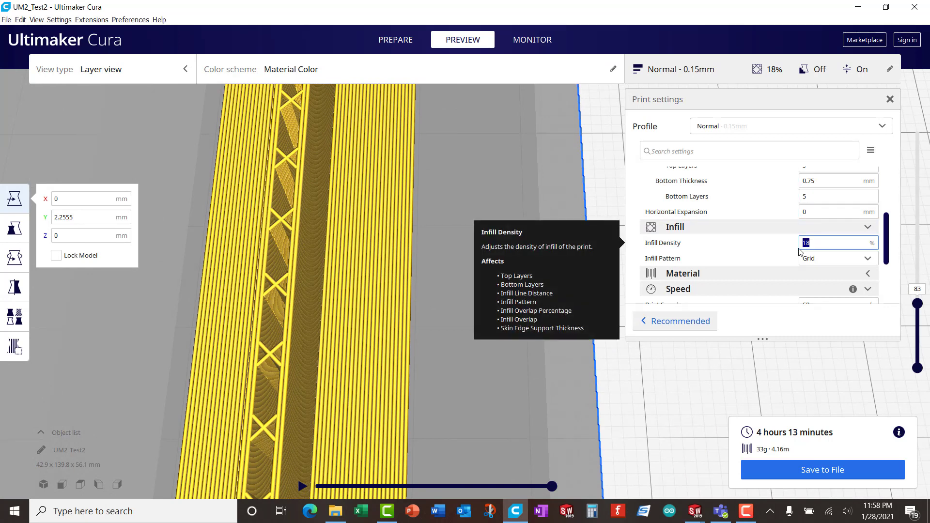
text(40)
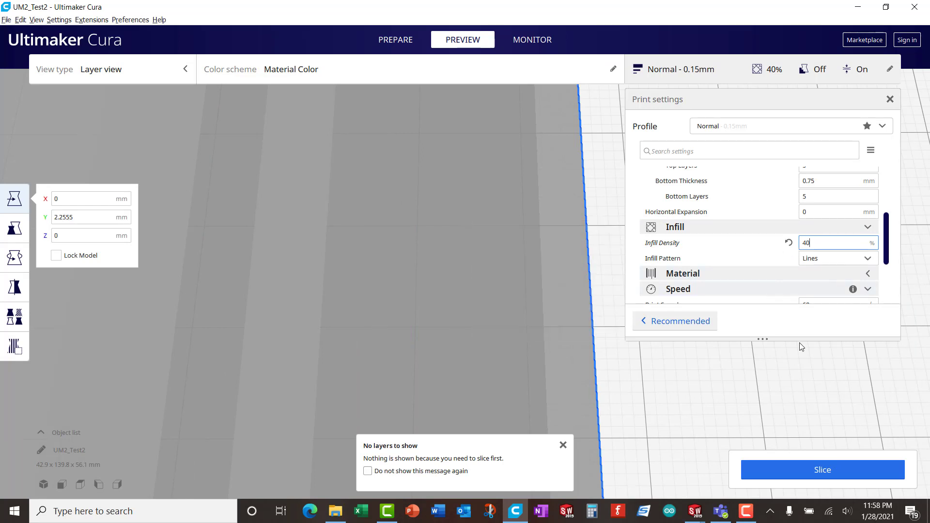
click(824, 469)
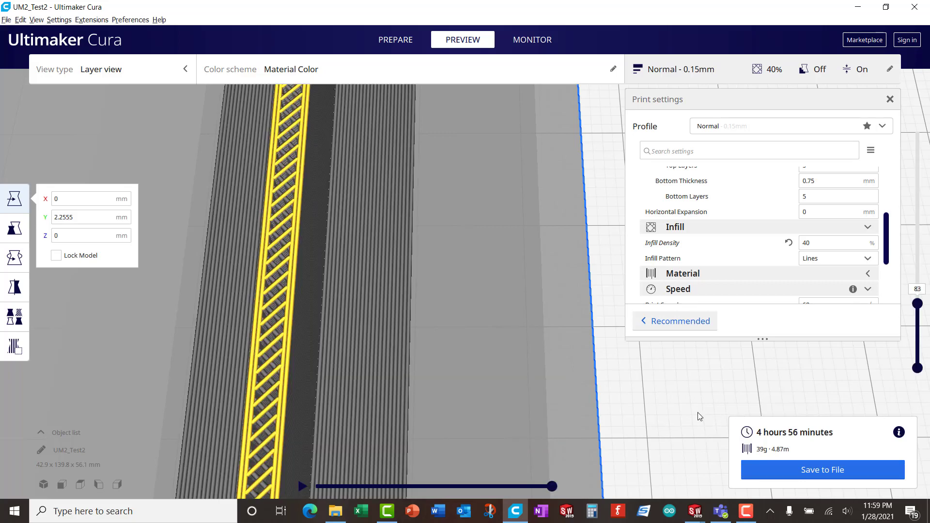
scroll(300, 278, down, 5)
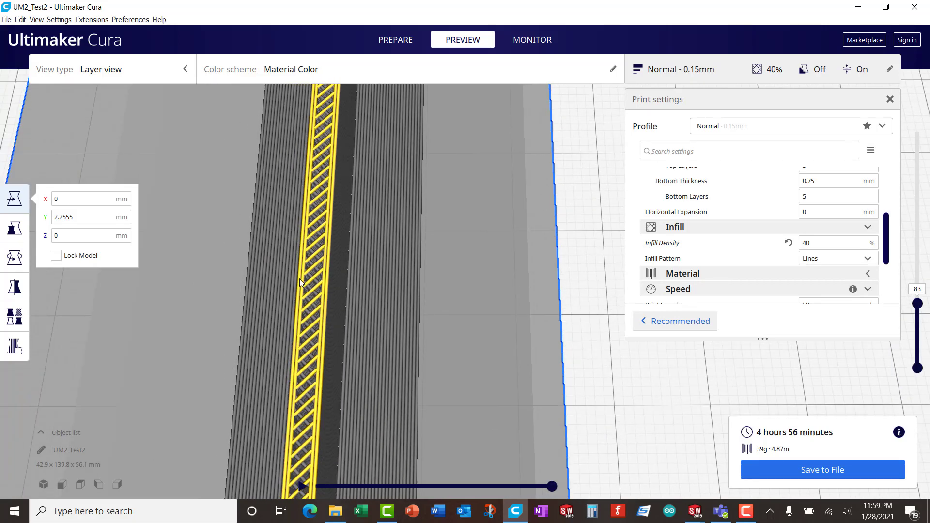
scroll(301, 269, down, 3)
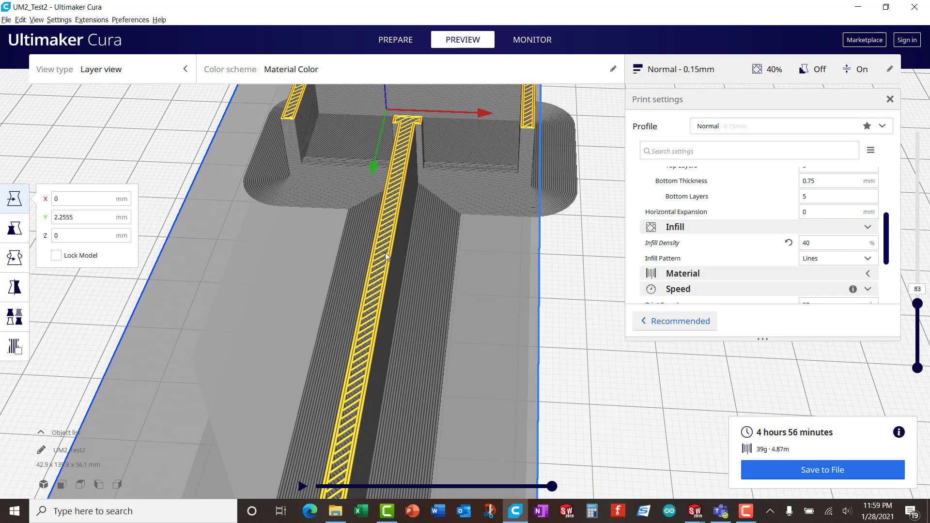
scroll(386, 252, up, 1)
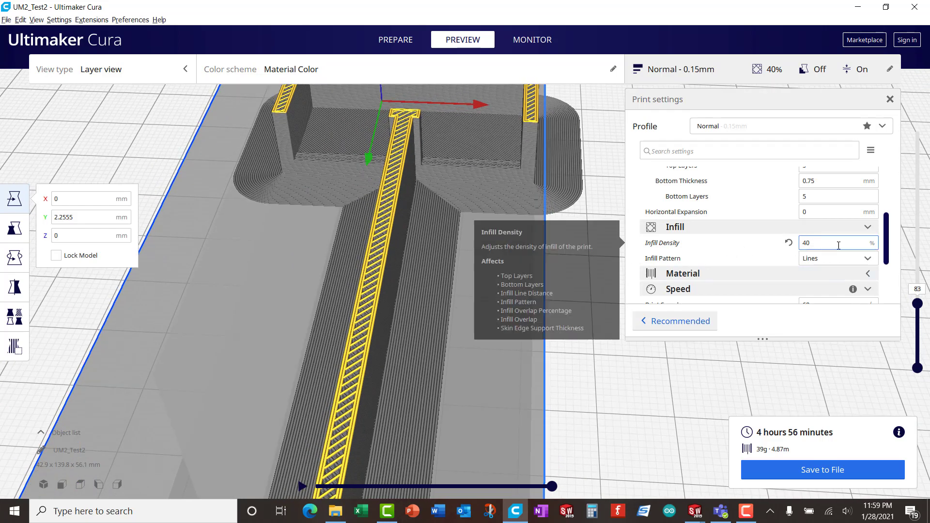
click(869, 260)
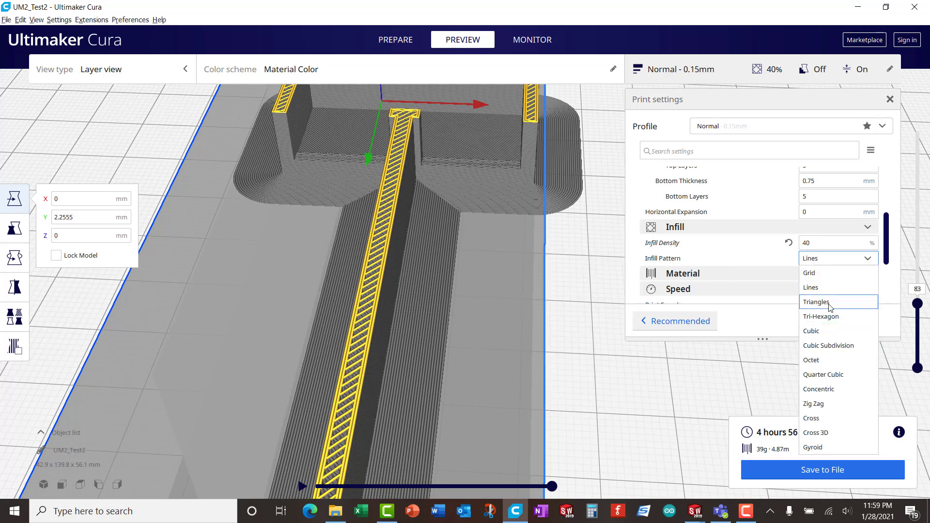
- Choose the Gyroid infill pattern and re-slice the fixture
click(828, 448)
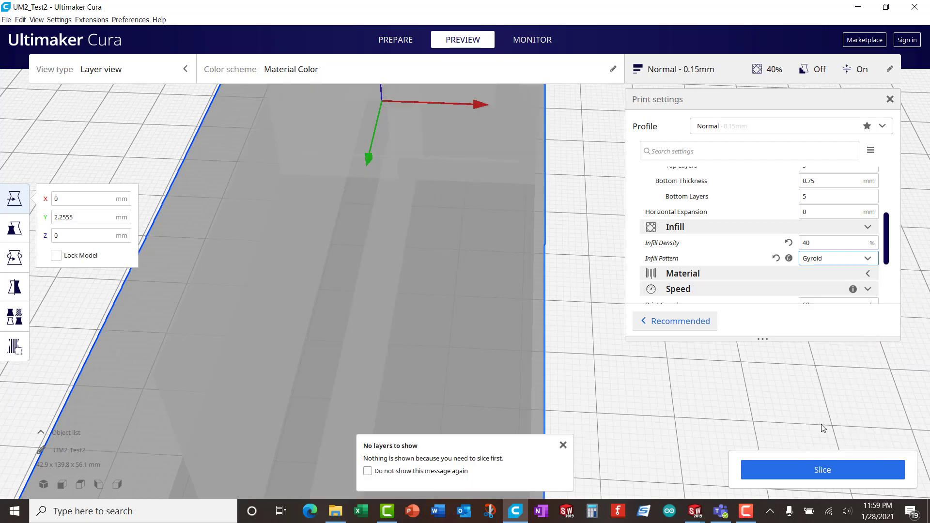
click(827, 468)
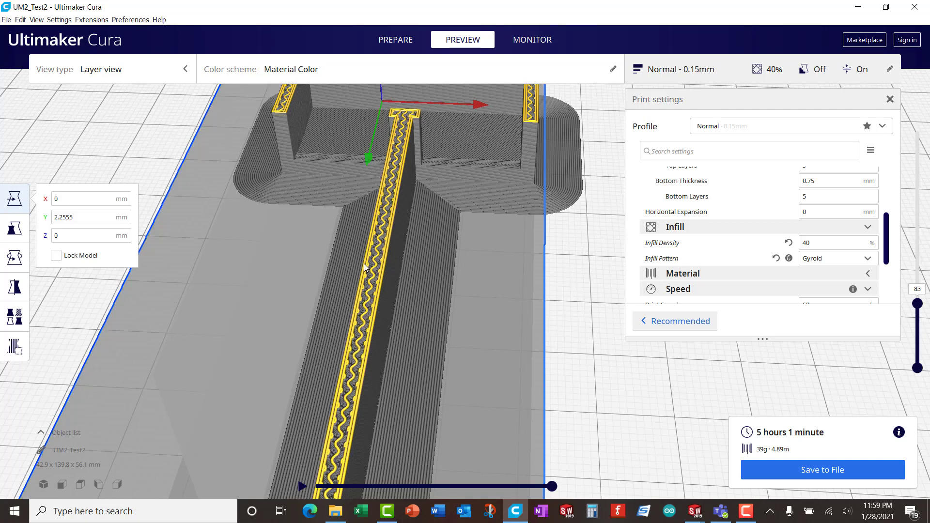
scroll(369, 283, up, 5)
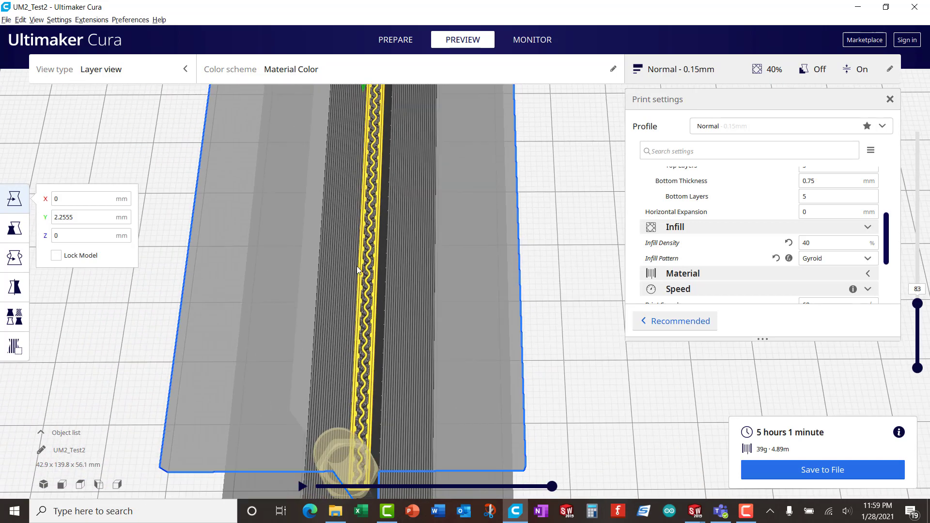
scroll(339, 254, up, 3)
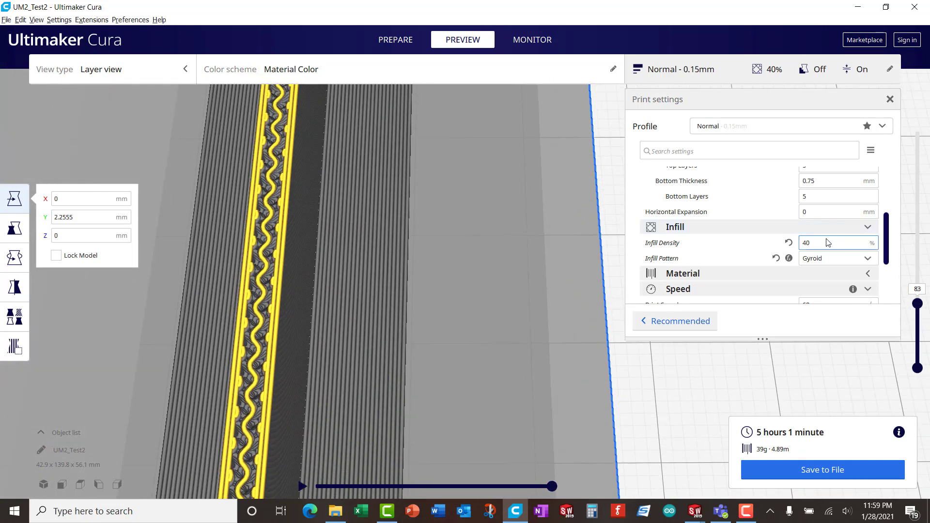
- Raise infill density to 60% and re-slice, estimating 5 hours 48 minutes and 44 g
double_click(827, 238)
text(60)
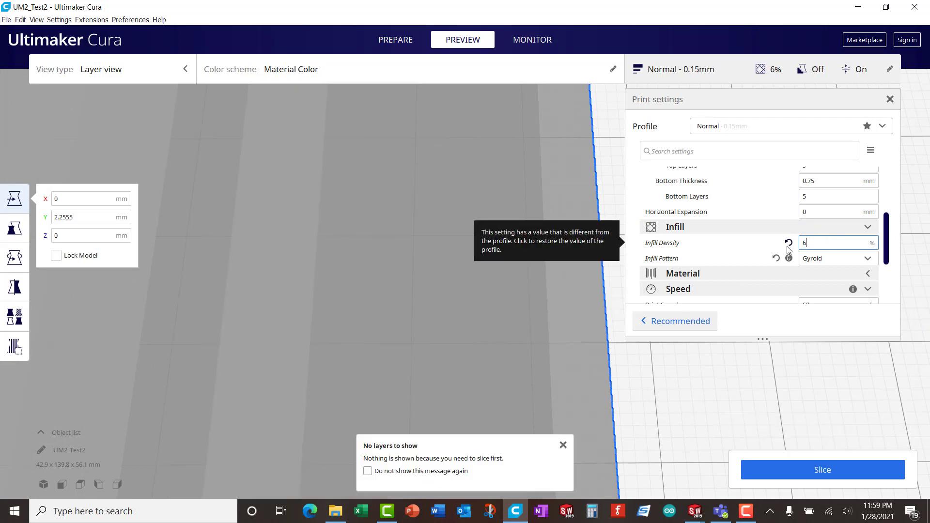
click(781, 468)
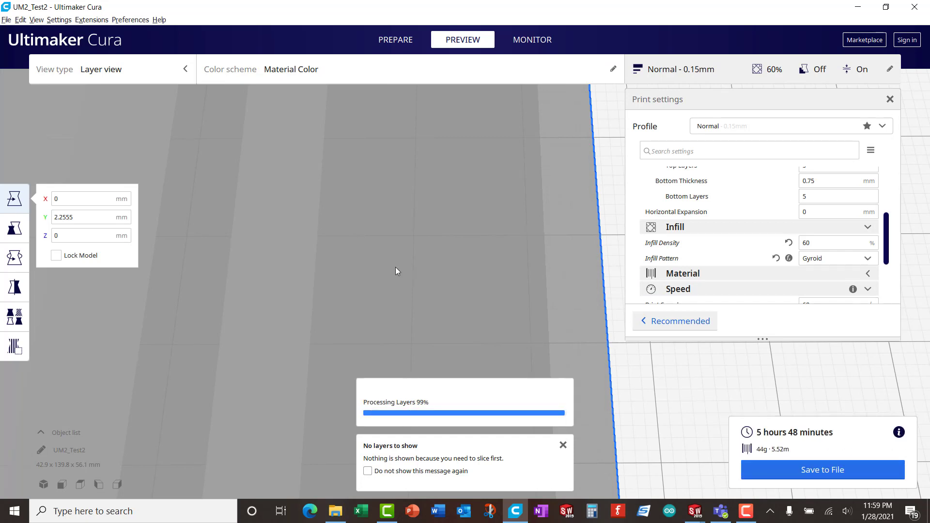
scroll(283, 271, down, 5)
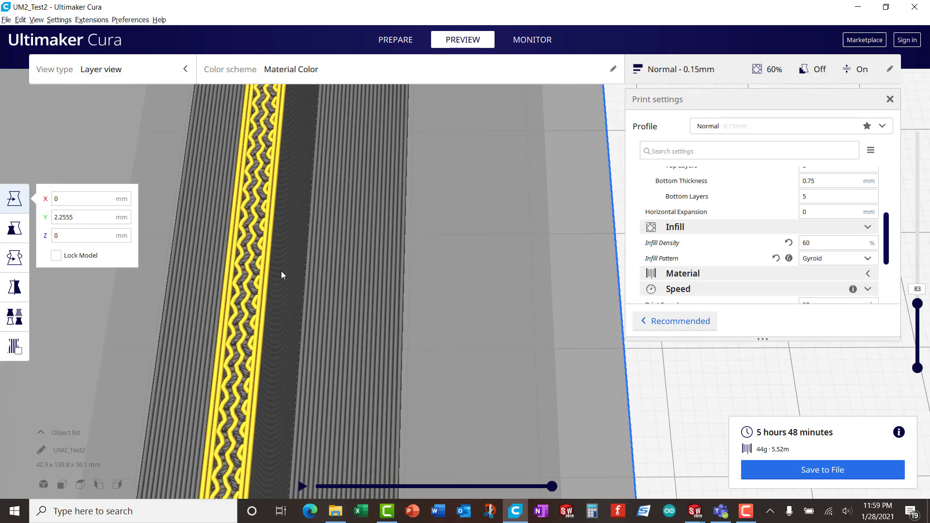
scroll(394, 269, down, 6)
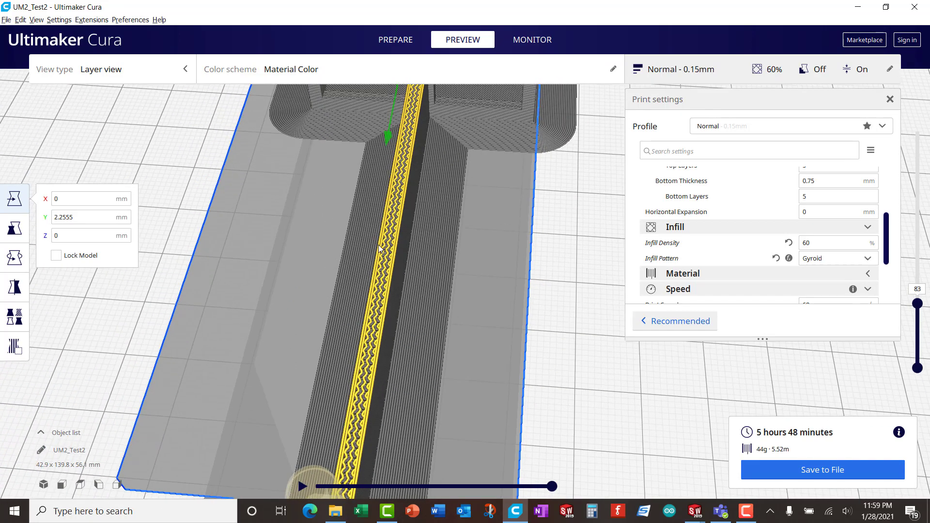
scroll(365, 228, down, 1)
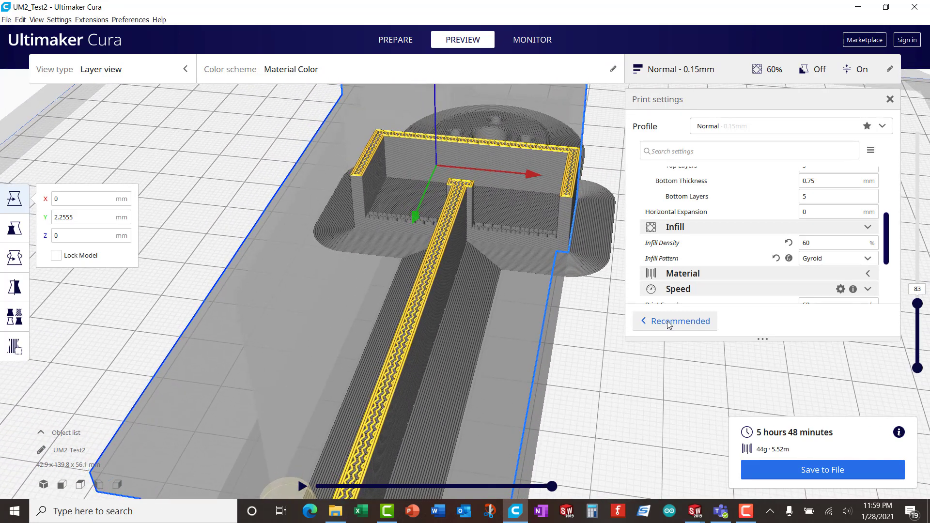
- Set infill density back to 20% and re-slice the fixture
drag(823, 243, 769, 243)
text(20)
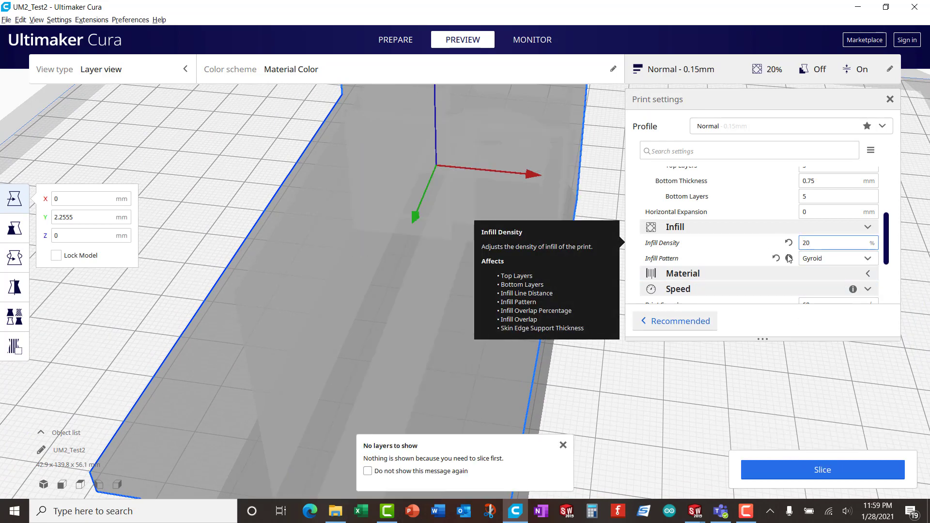
click(847, 470)
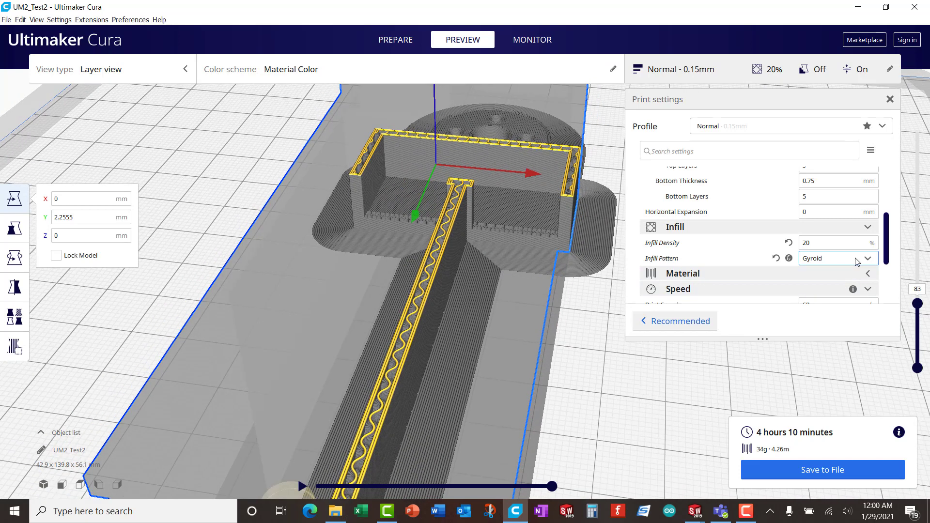
- Switch the infill pattern to Lines and re-slice, estimating 4 hours 20 minutes and 33 g
click(875, 259)
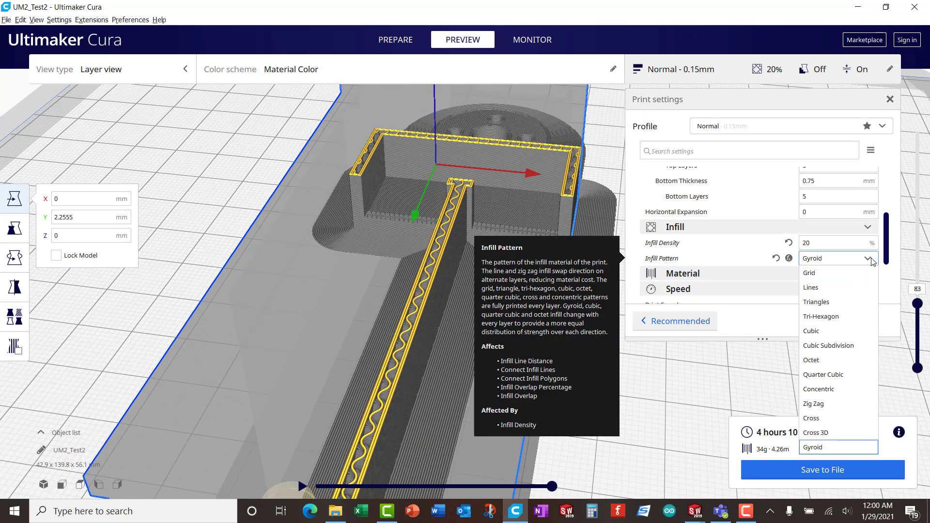
click(849, 288)
click(844, 467)
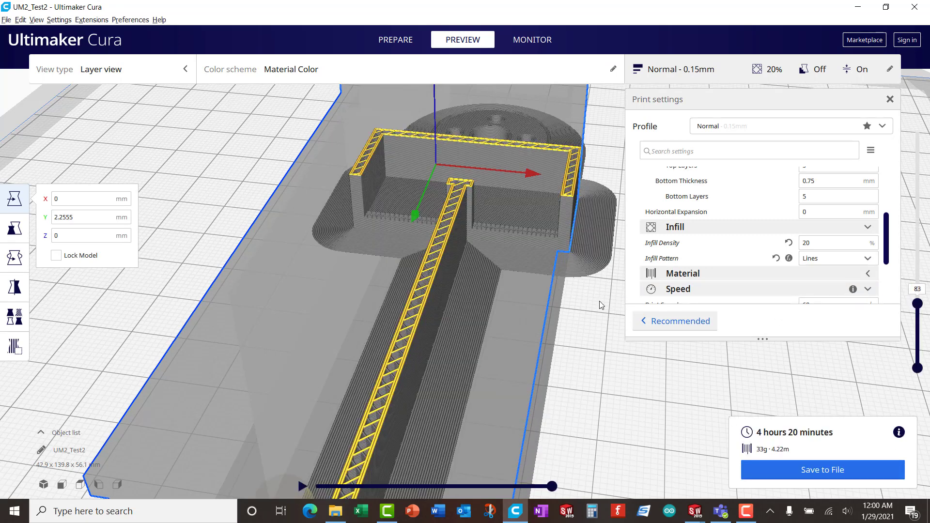
key(Up)
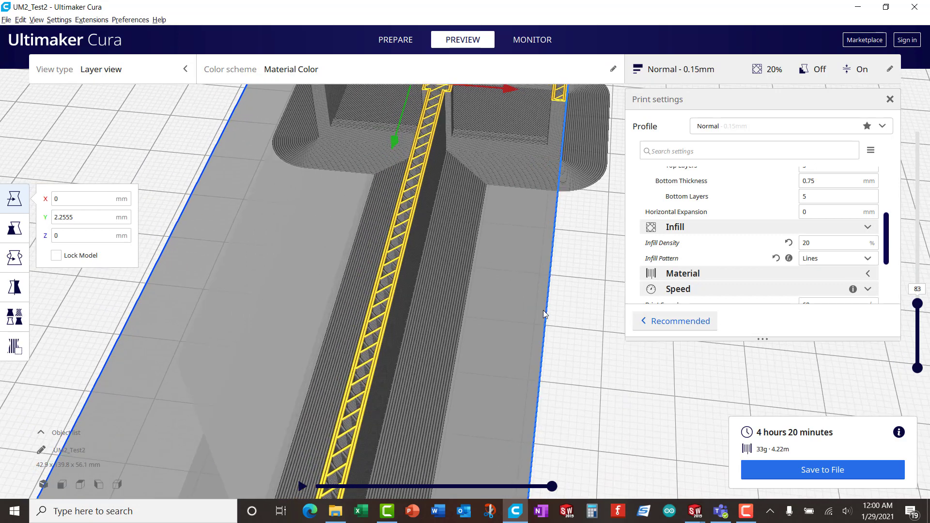
key(Up)
key(Up)
key(Up)
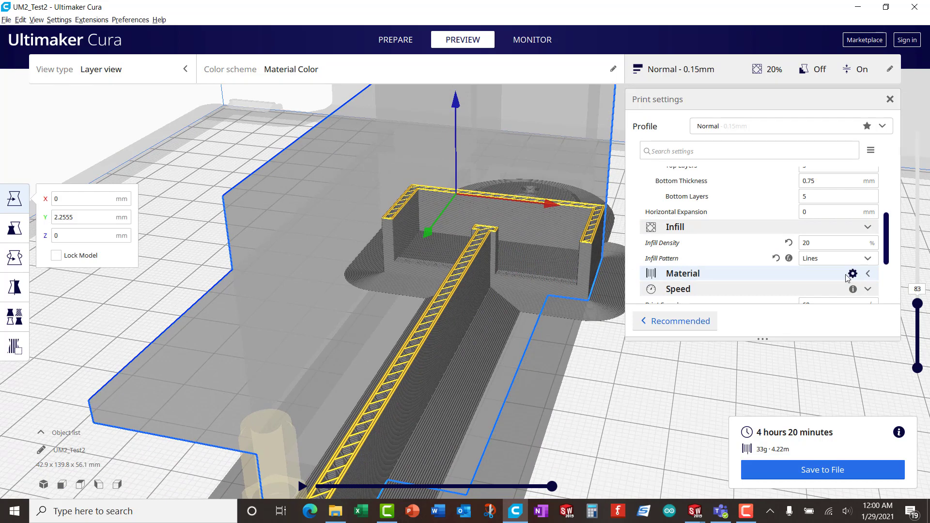
- Review Generic PLA's print settings in Preferences > Materials: 200 °C nozzle, 60 °C bed
scroll(889, 262, down, 3)
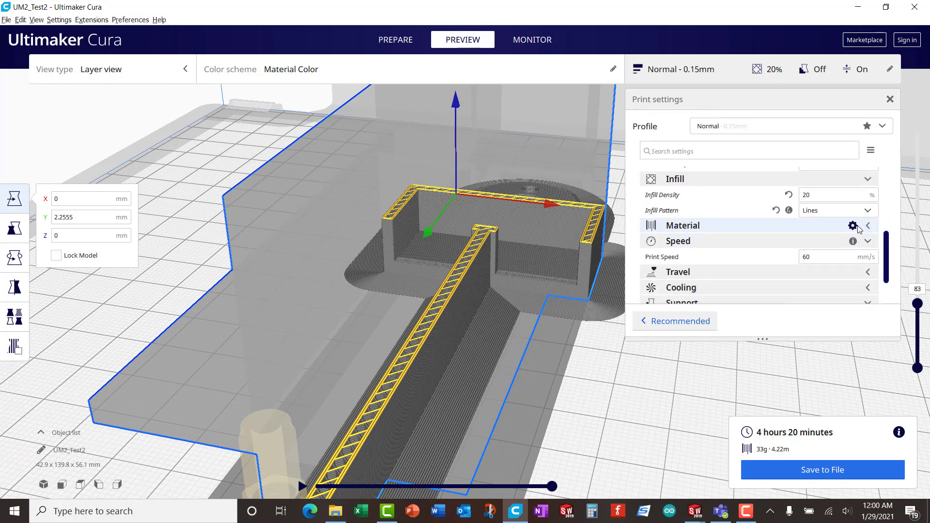
click(854, 226)
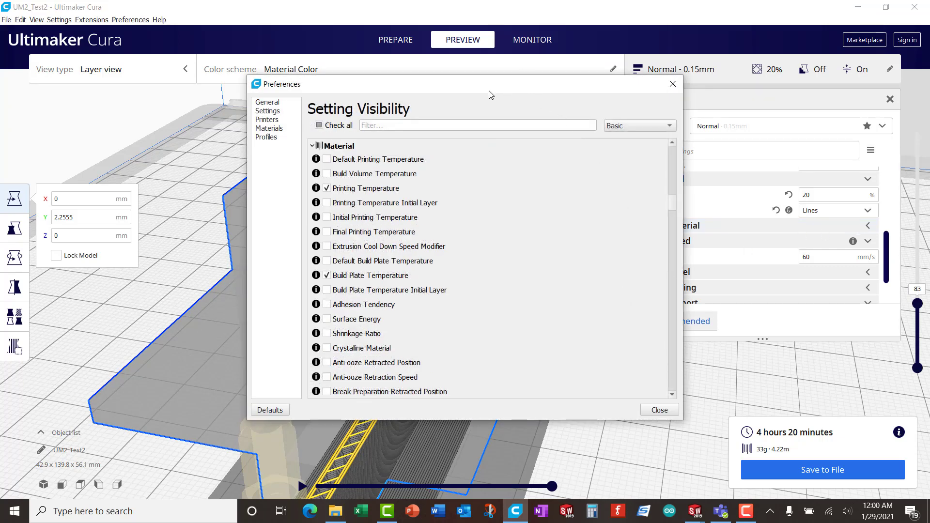
click(273, 129)
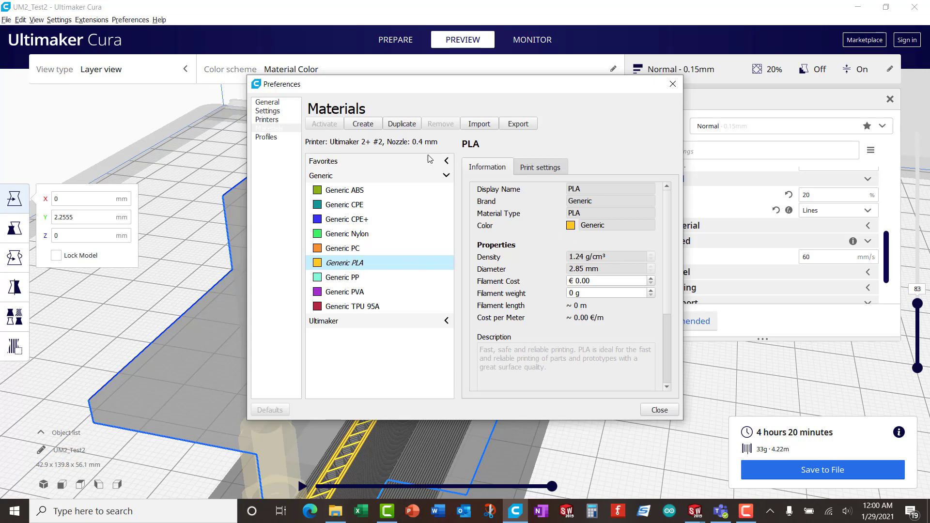
drag(493, 84, 397, 68)
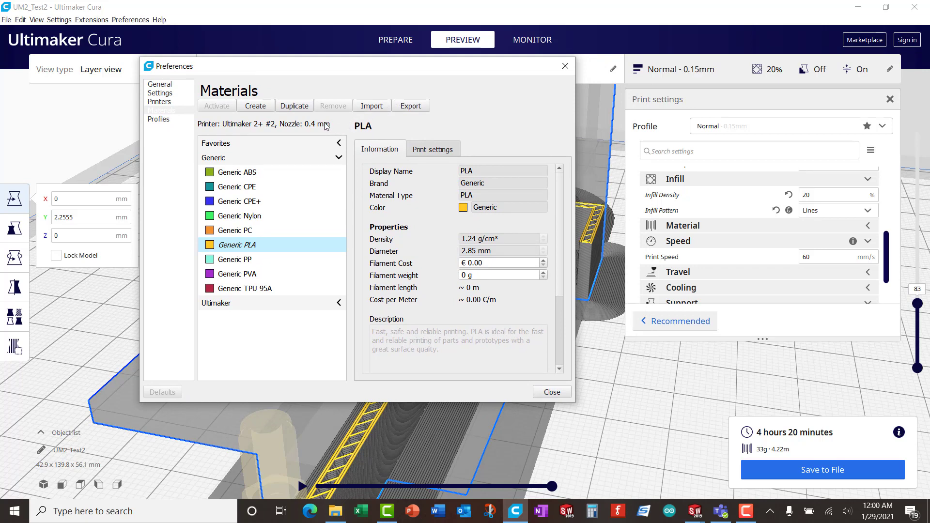
click(425, 152)
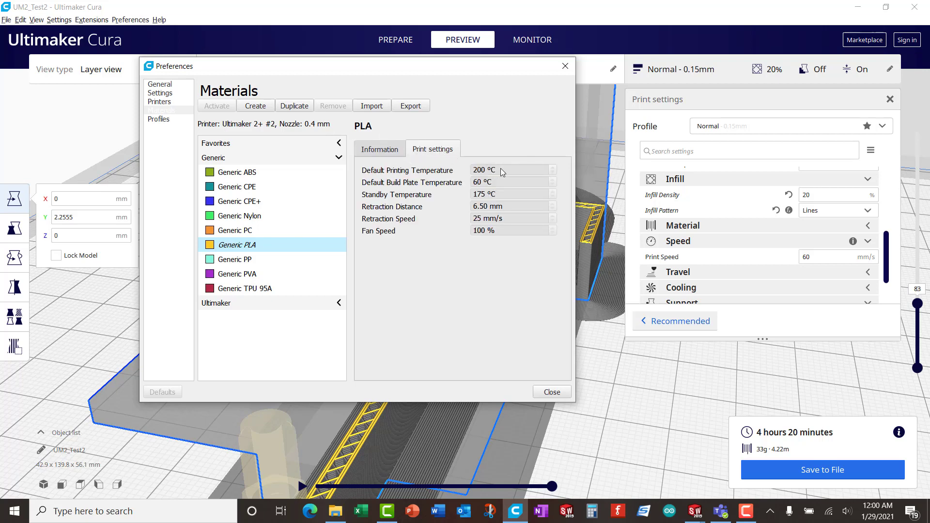
mouse_move(501, 170)
drag(451, 71, 347, 47)
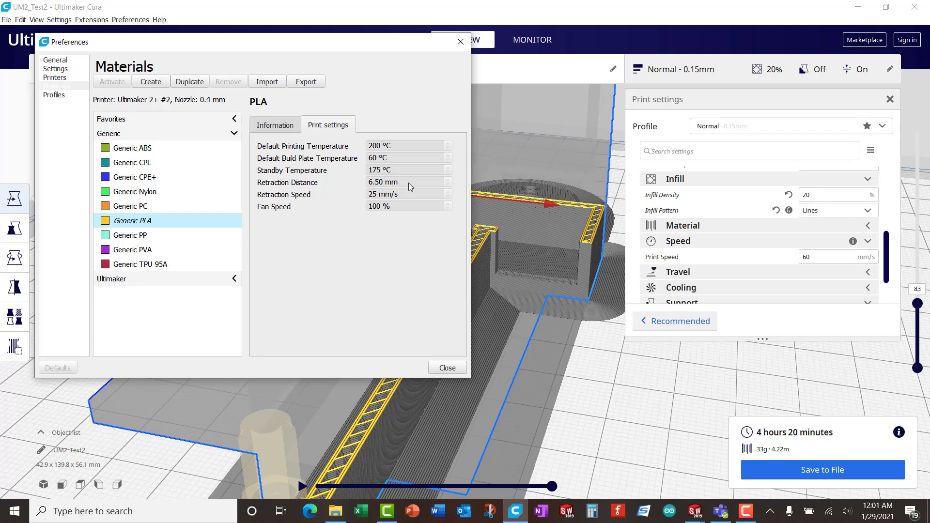
drag(339, 51, 409, 42)
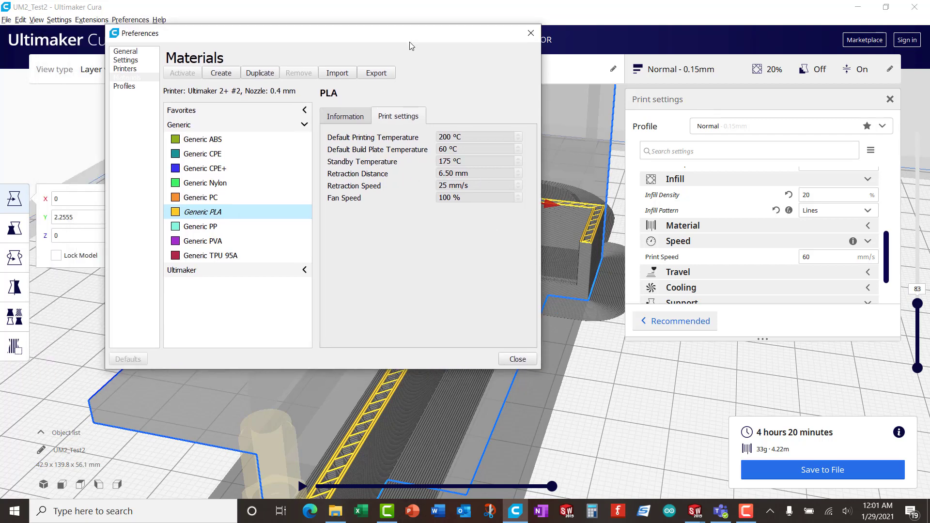
- Close Preferences, enable Generate Support and re-slice, estimating 6 hours 52 minutes and 56 g
click(514, 359)
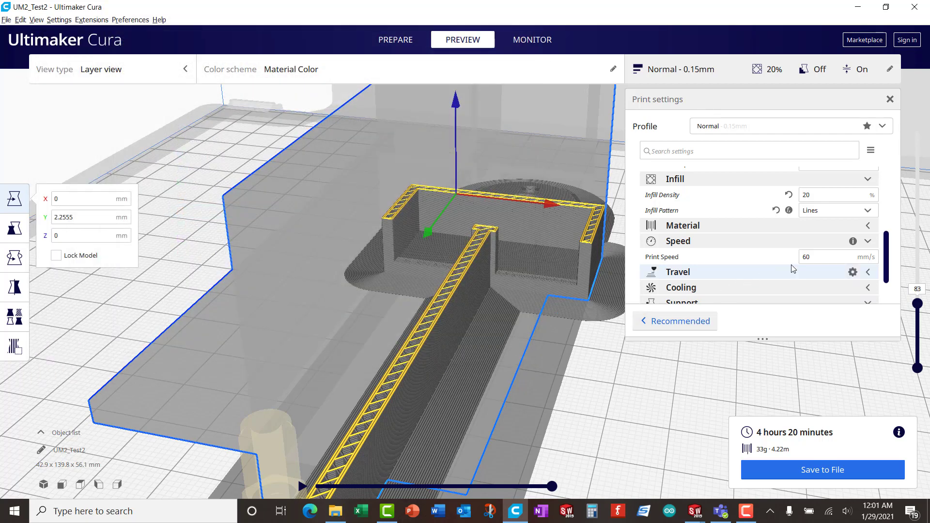
scroll(890, 263, down, 2)
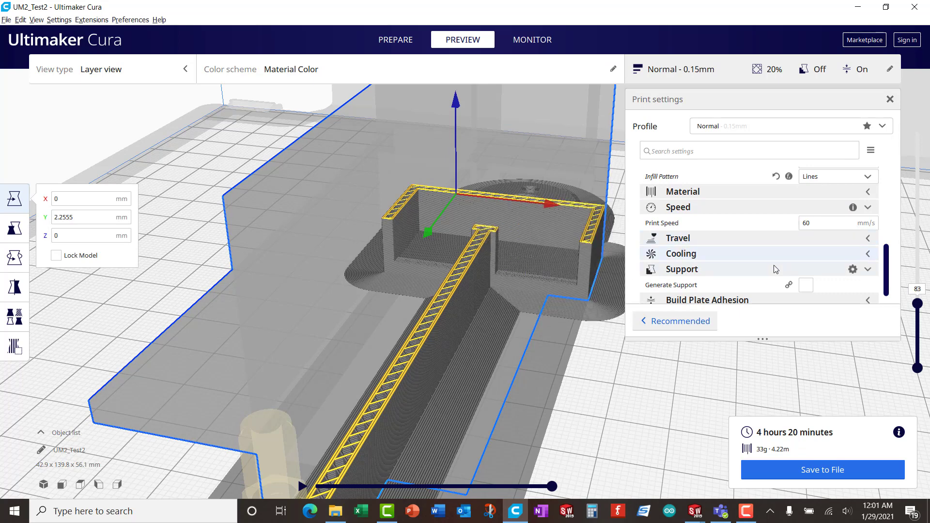
click(874, 274)
click(874, 273)
scroll(883, 270, up, 1)
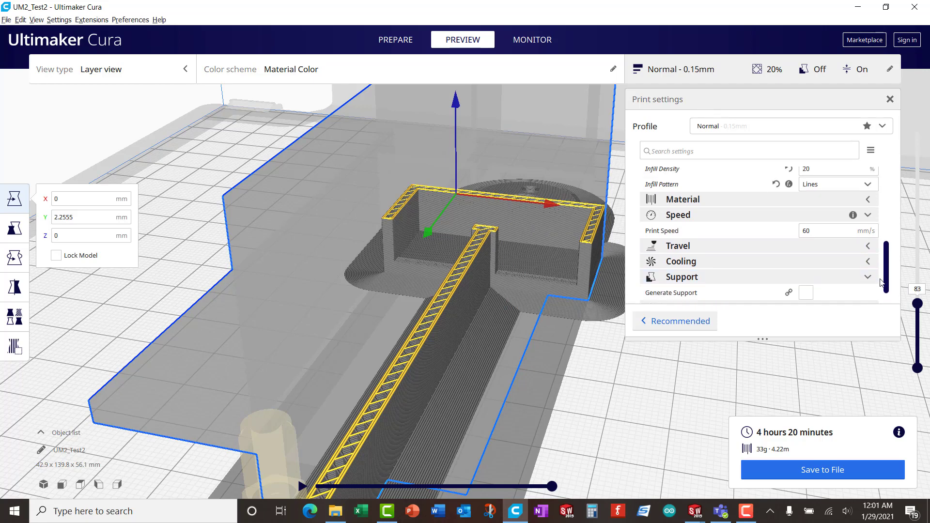
click(807, 296)
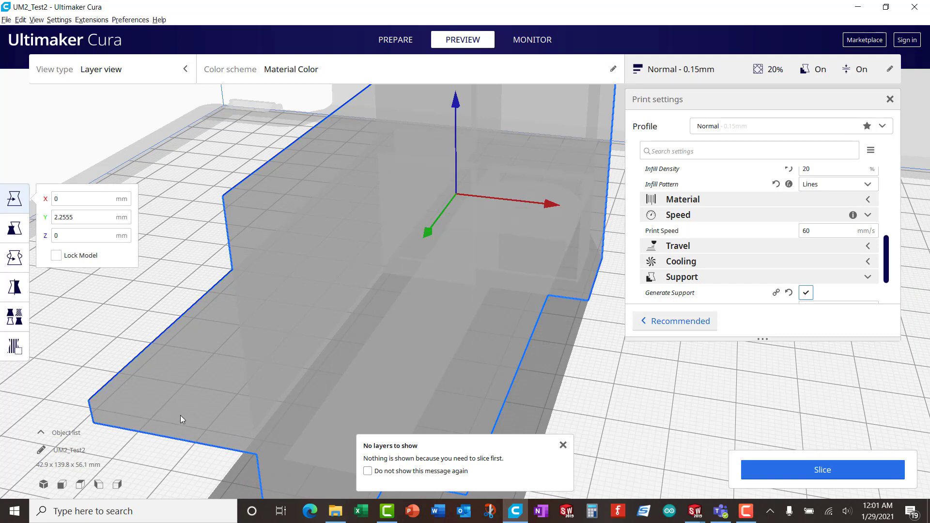
click(832, 471)
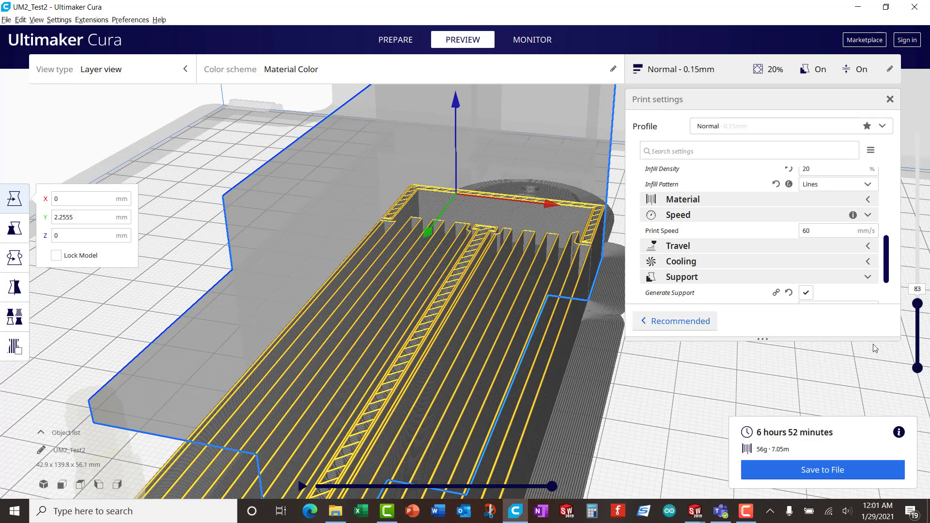
- Move the layer slider from the first layers up to the fixture's top layer
scroll(586, 401, down, 5)
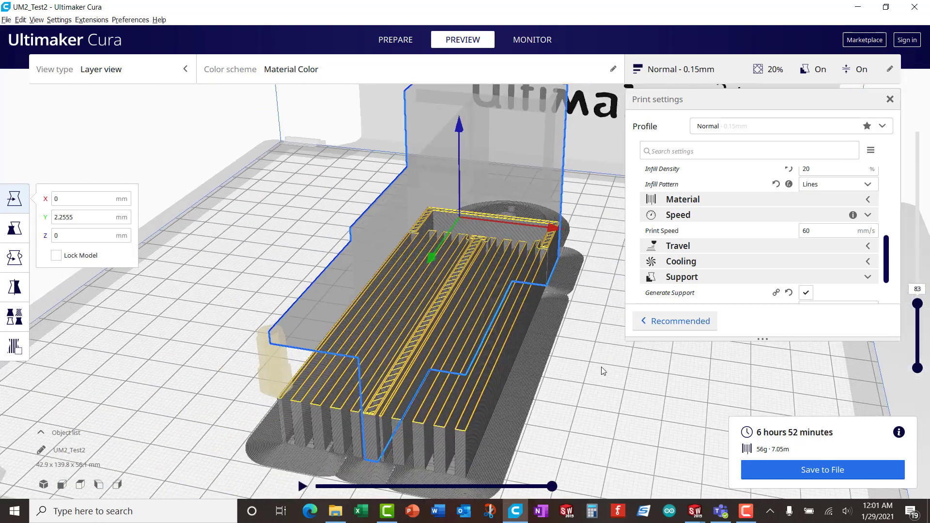
drag(921, 306, 916, 282)
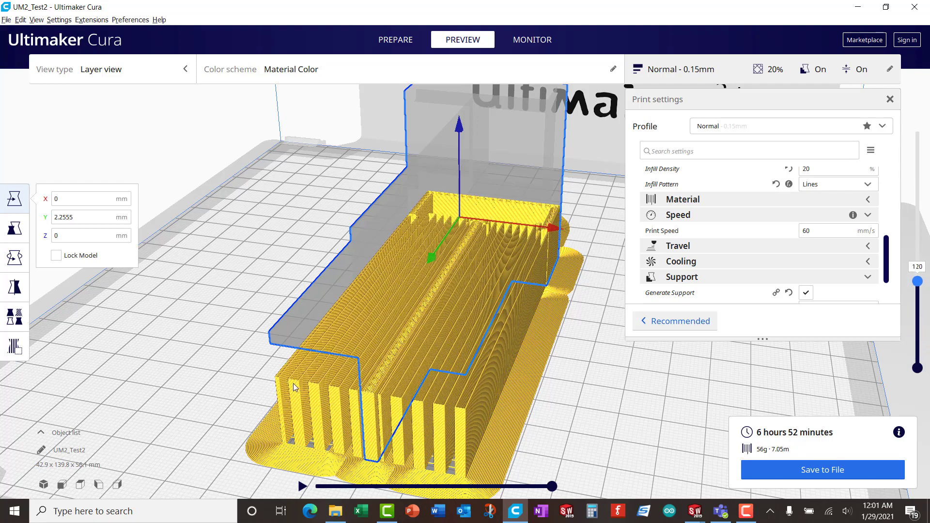
scroll(293, 383, up, 2)
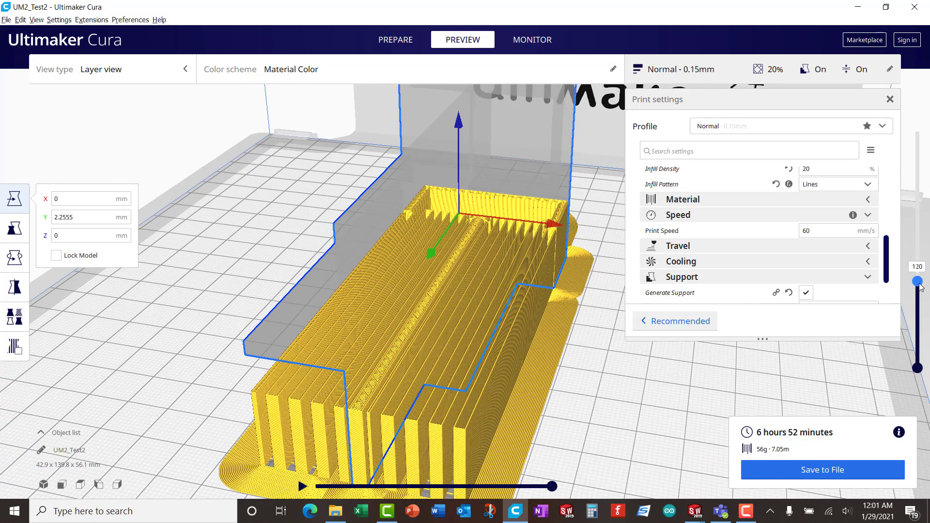
drag(921, 280, 918, 217)
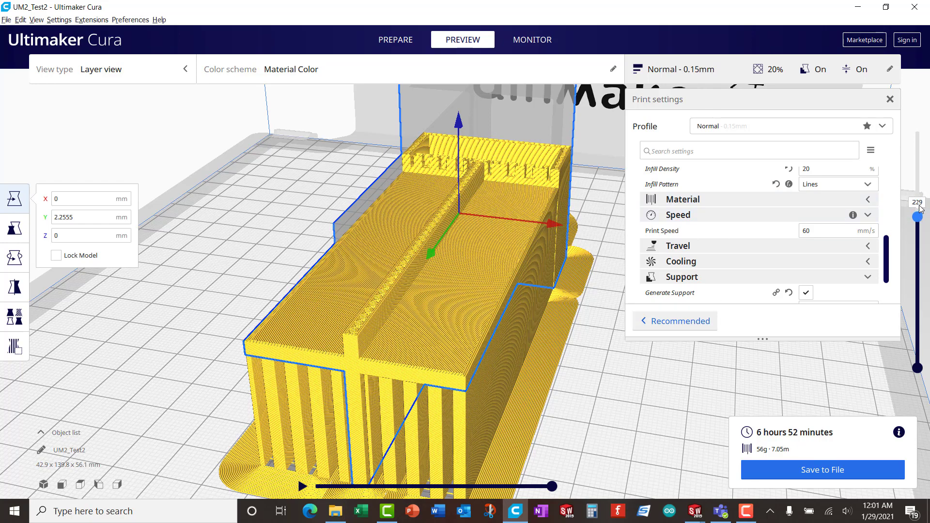
mouse_move(920, 208)
mouse_down()
mouse_move(923, 169)
mouse_move(920, 202)
mouse_up()
scroll(514, 145, down, 6)
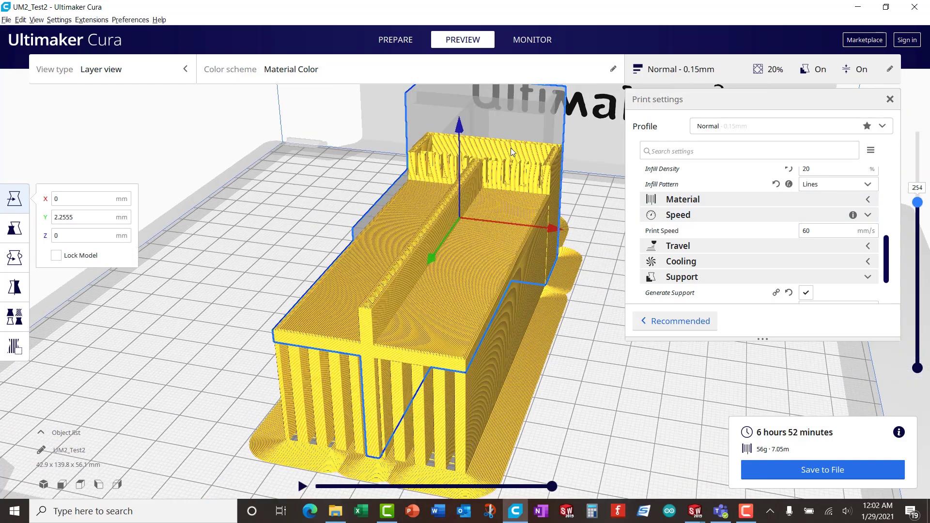
scroll(468, 194, up, 5)
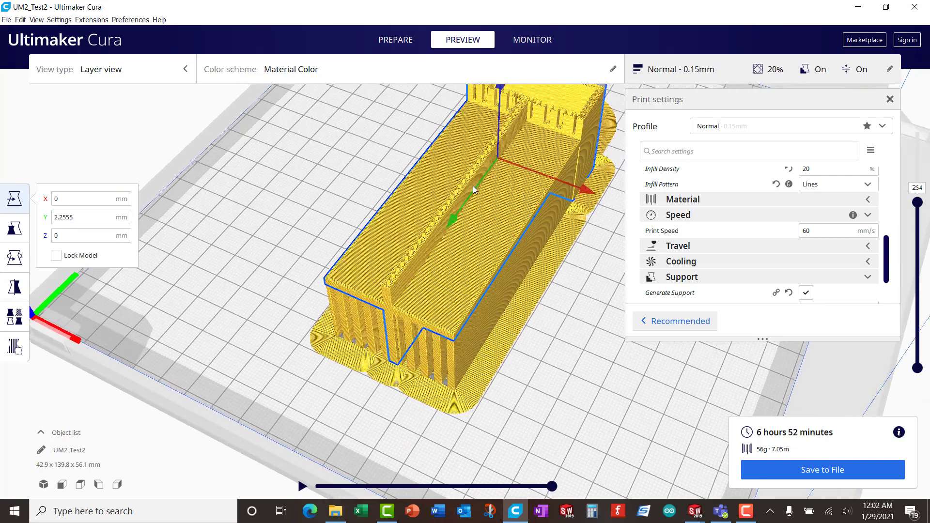
- Orbit and zoom the view down onto the fixture's box section
right_drag(468, 189, 433, 311)
scroll(433, 300, up, 8)
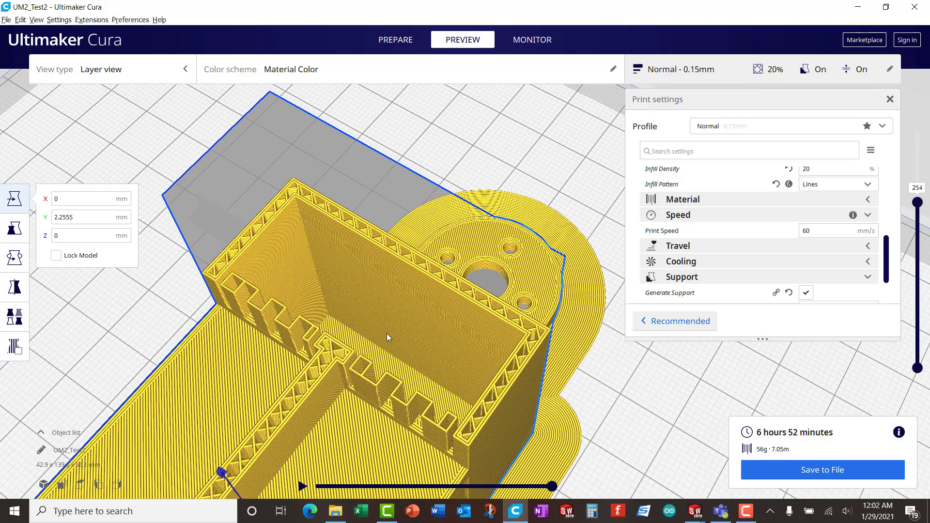
right_drag(387, 333, 339, 247)
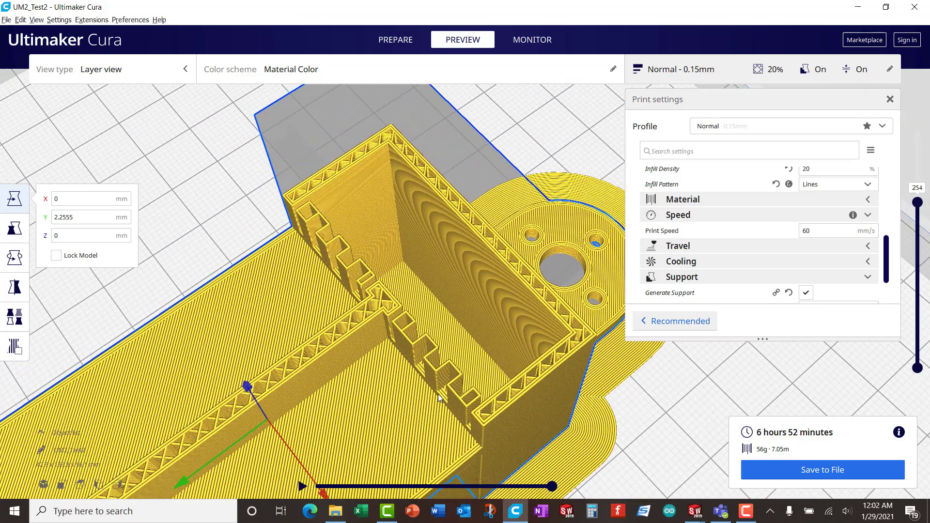
right_drag(440, 398, 435, 420)
scroll(414, 443, up, 10)
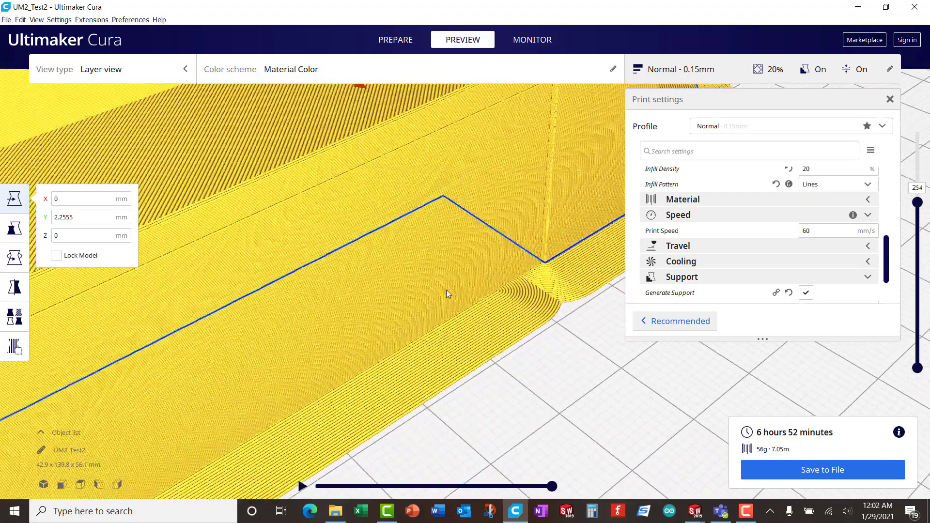
right_drag(446, 290, 446, 325)
right_click(448, 323)
click(490, 283)
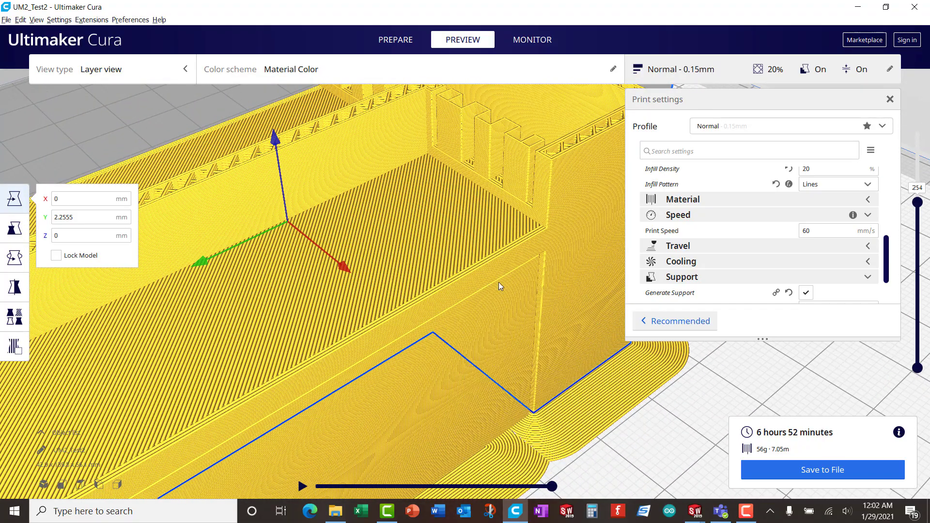
- Look into the box from several angles to inspect the generated supports
right_drag(496, 287, 397, 273)
scroll(433, 313, down, 10)
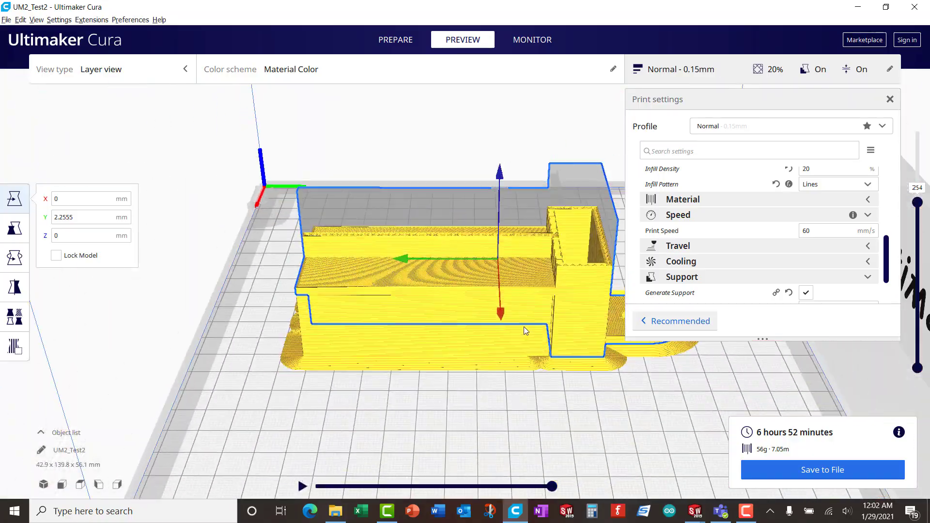
right_drag(524, 326, 498, 387)
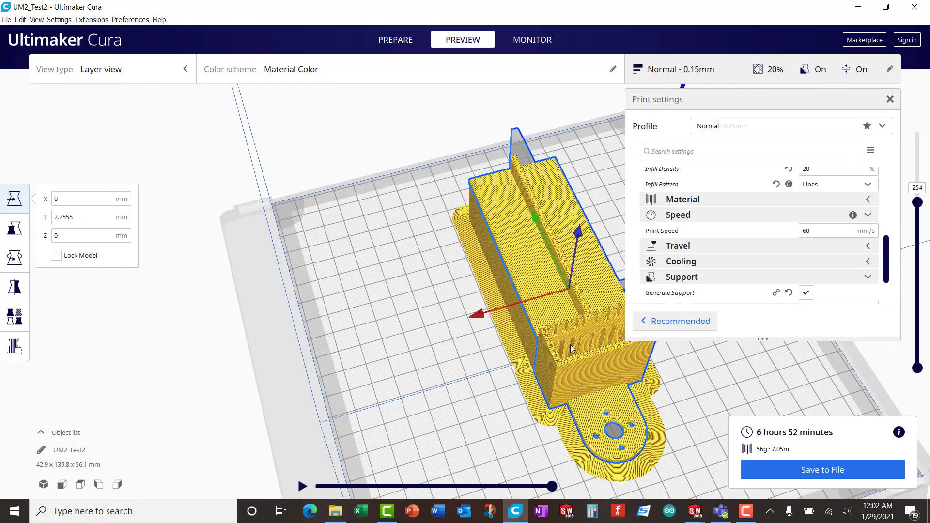
scroll(571, 344, up, 5)
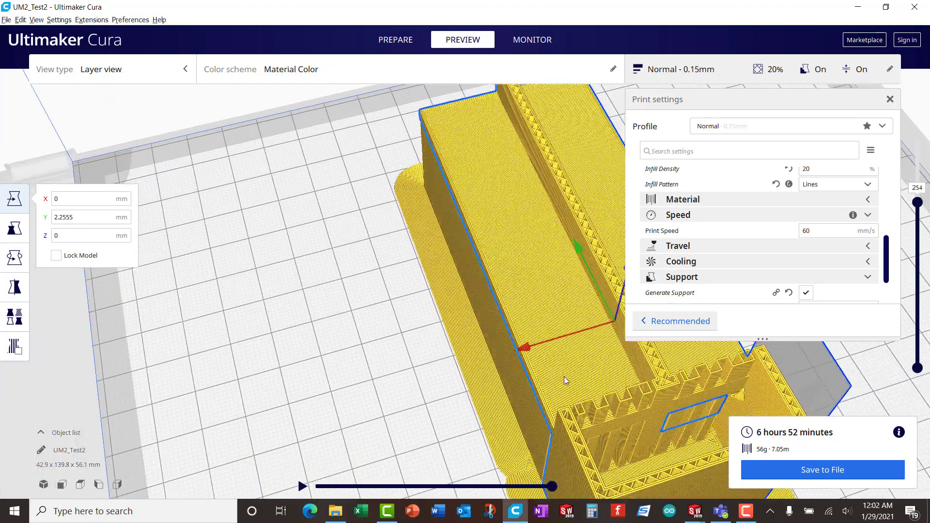
right_drag(566, 381, 383, 283)
scroll(382, 283, up, 2)
scroll(381, 284, up, 4)
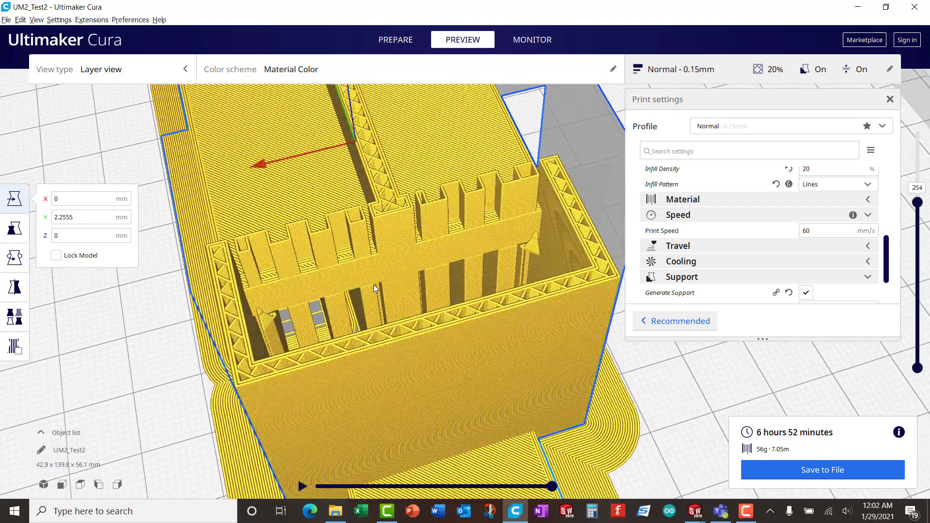
scroll(341, 309, up, 2)
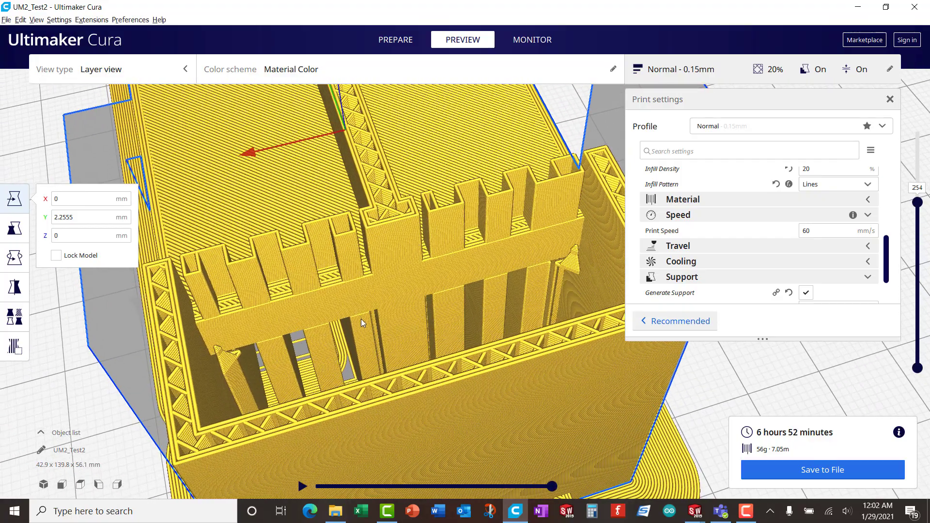
right_drag(361, 319, 337, 340)
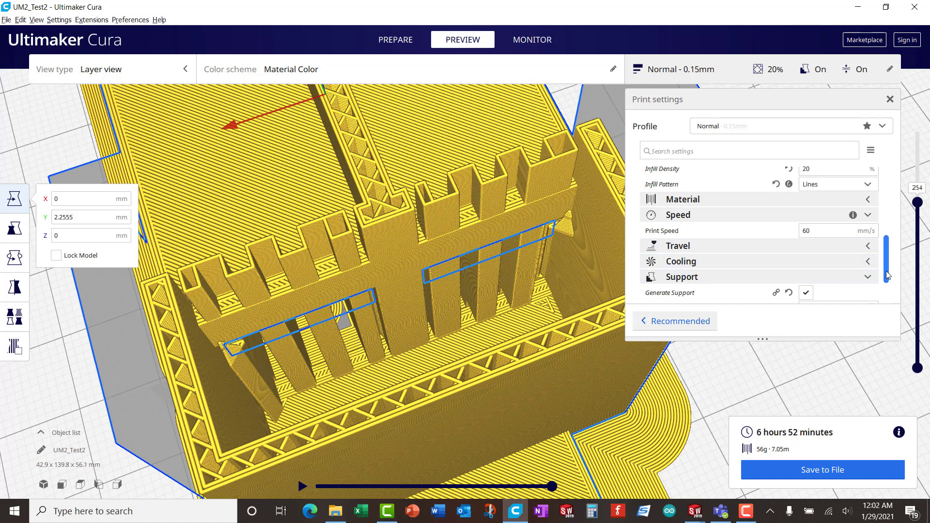
scroll(887, 275, down, 3)
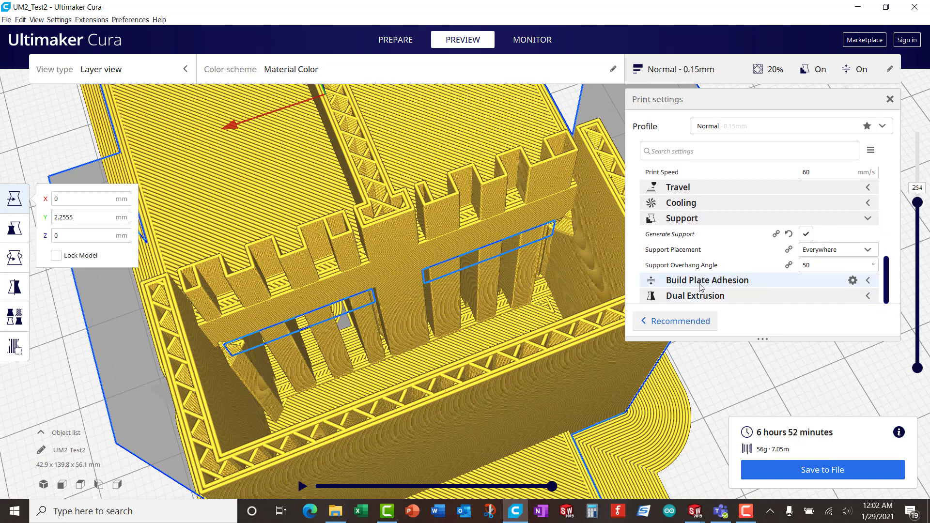
- Change the build plate adhesion type from Brim to Skirt
click(870, 281)
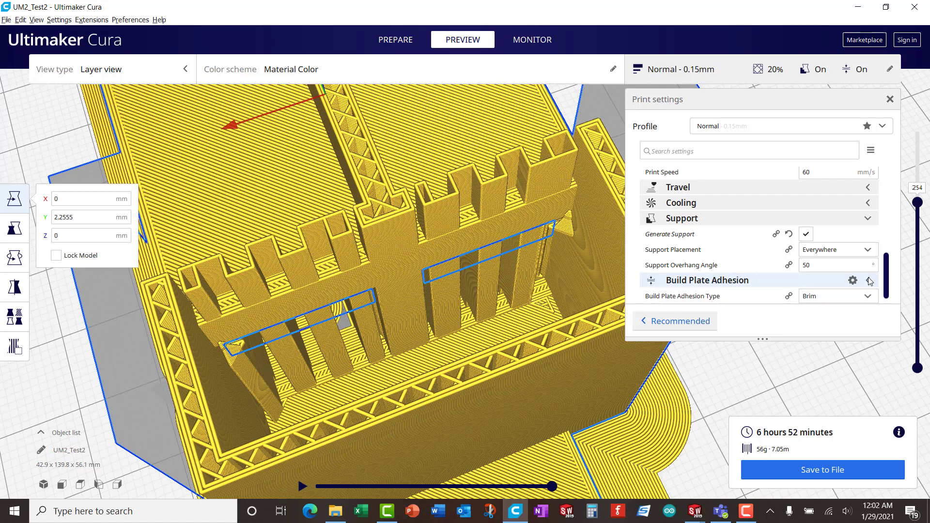
scroll(888, 272, down, 1)
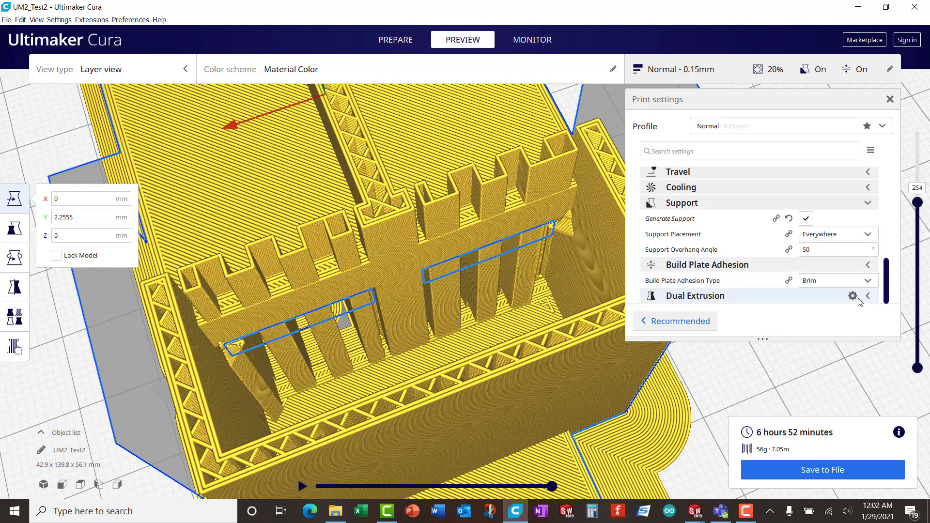
click(870, 282)
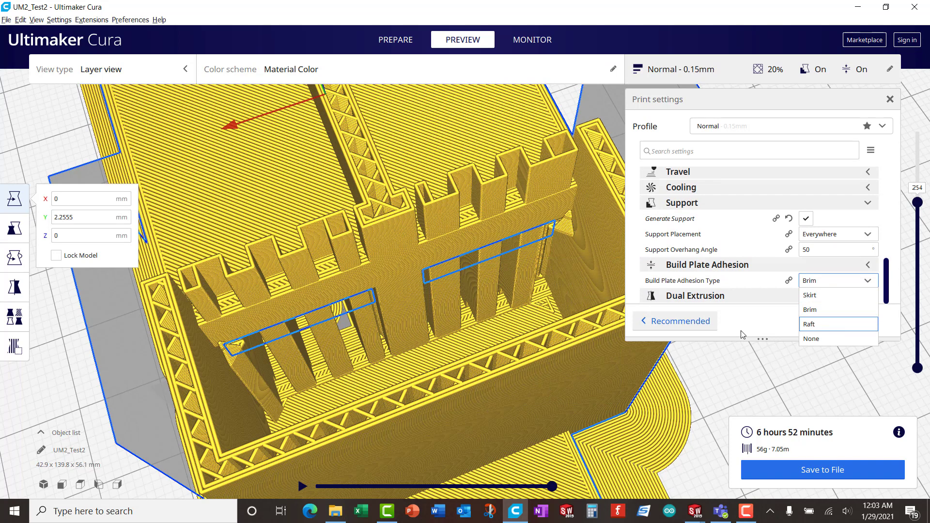
click(813, 297)
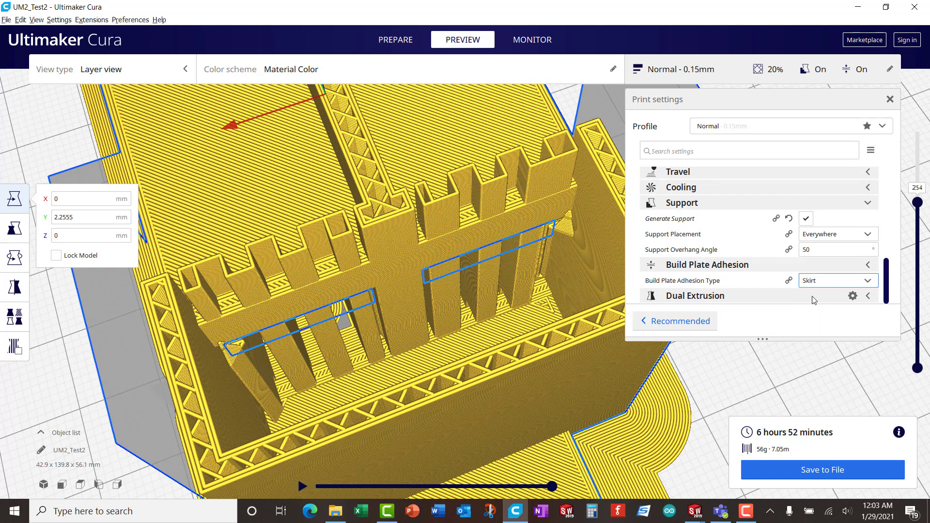
scroll(451, 373, down, 10)
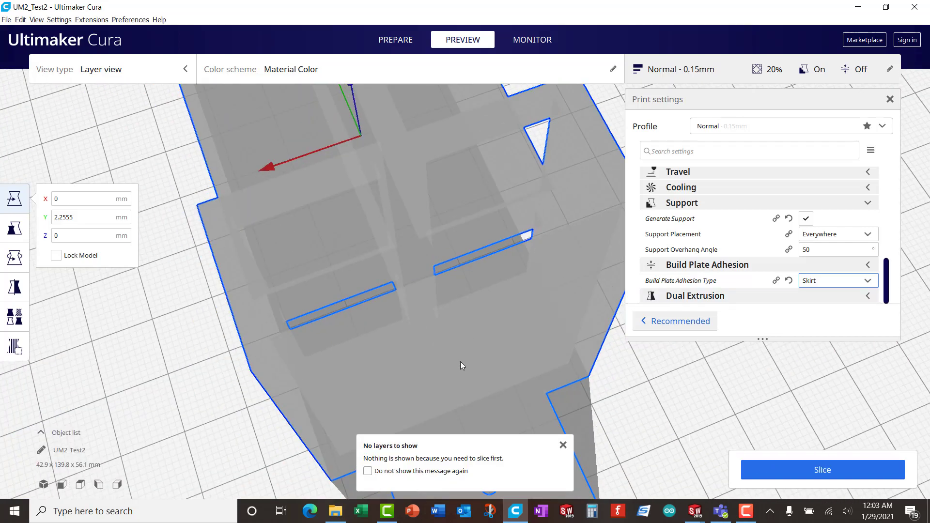
- Re-slice with Skirt, estimating 6 hours 45 minutes and 54 g, and inspect the sliced model
right_drag(469, 307, 716, 415)
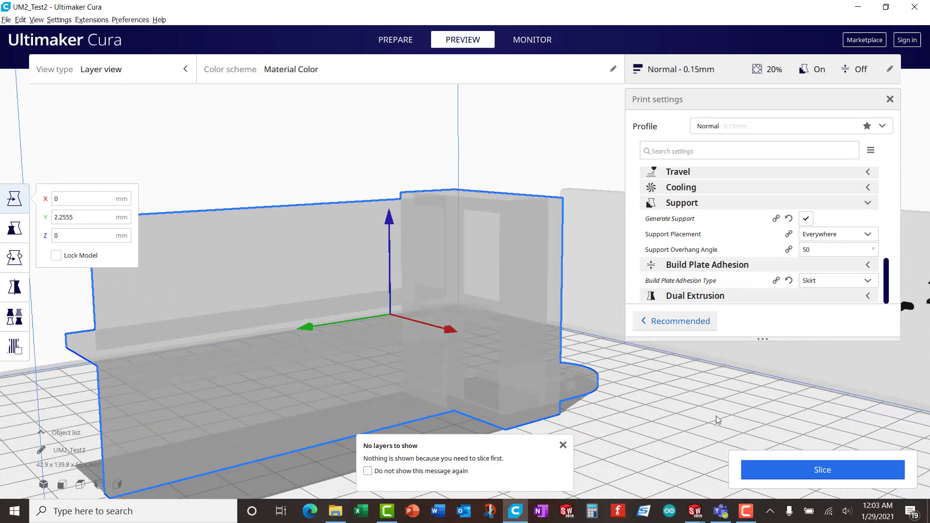
click(783, 470)
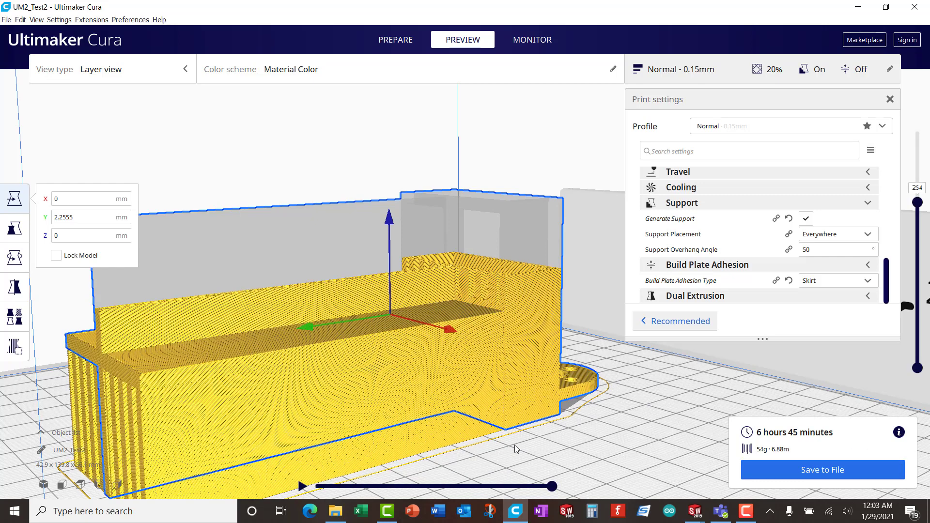
scroll(350, 450, down, 3)
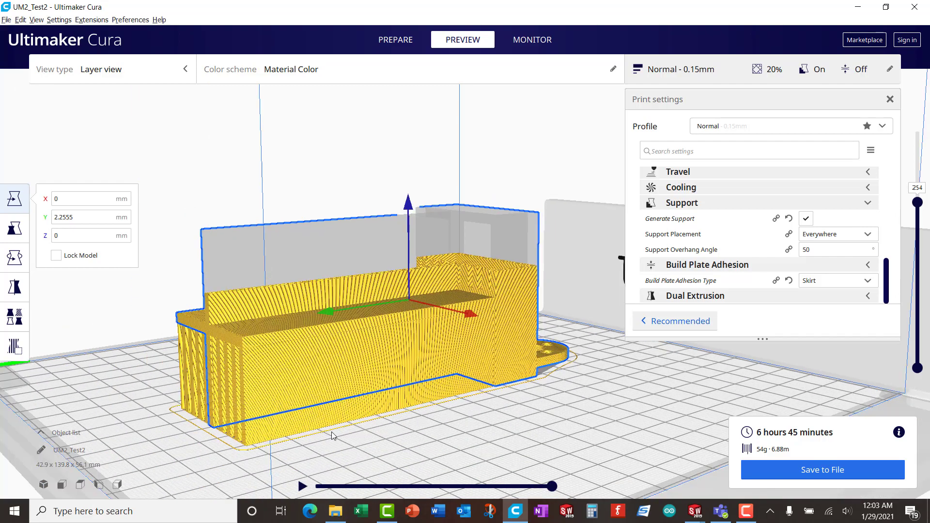
scroll(344, 430, up, 1)
right_drag(344, 430, 443, 430)
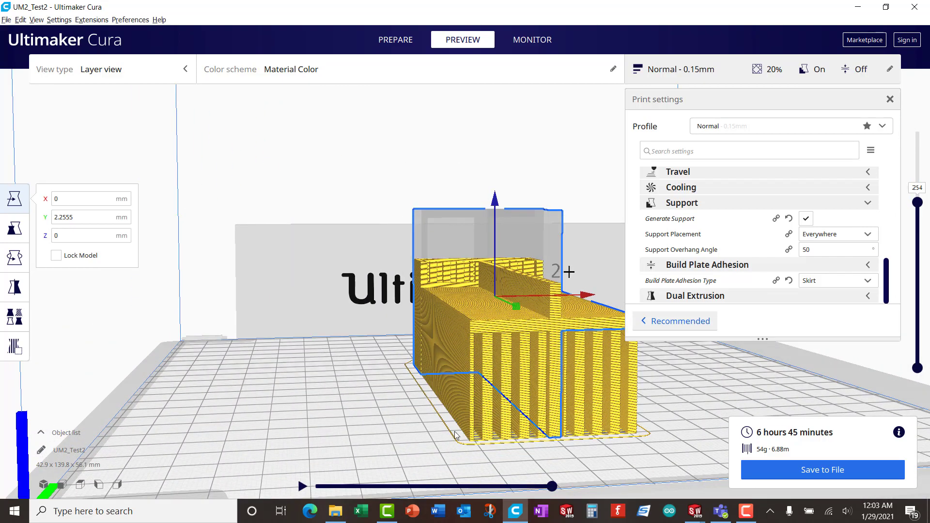
right_drag(649, 398, 562, 405)
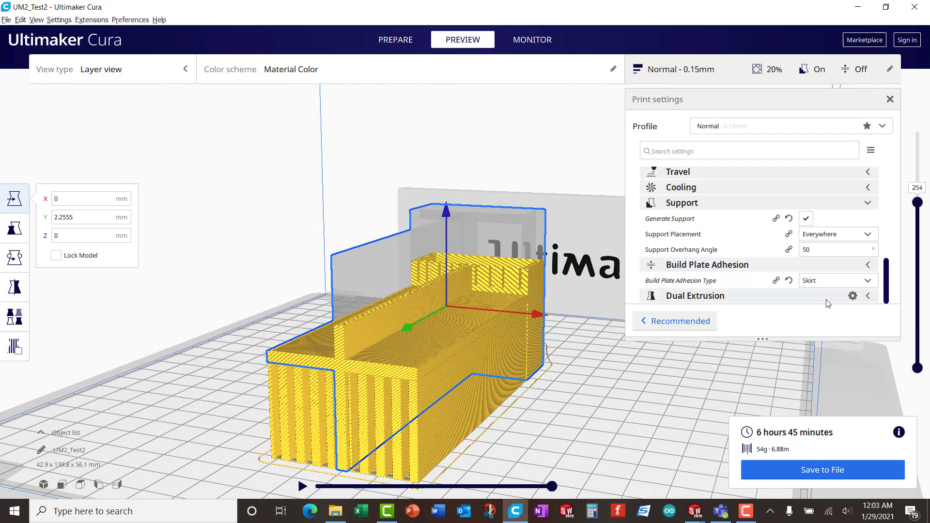
click(868, 282)
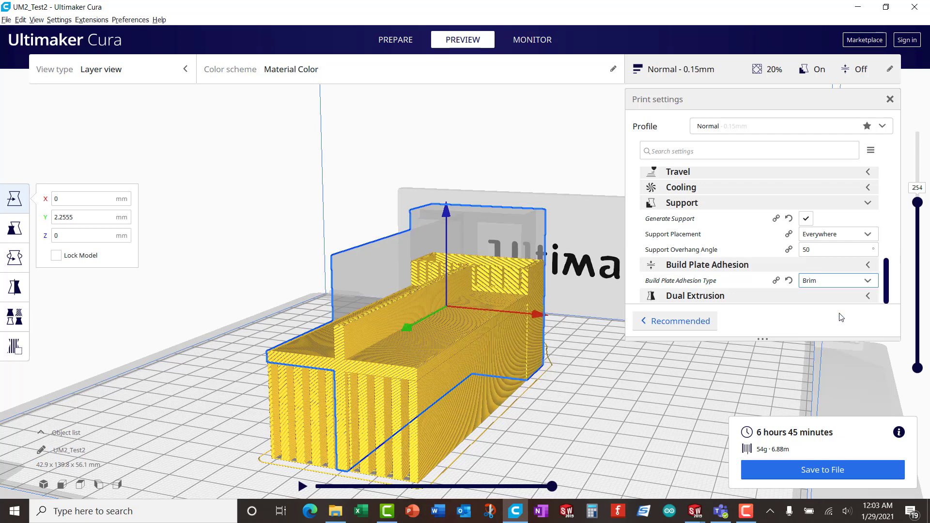
- Switch bed adhesion to Brim, re-slice, and inspect the brim at layer 1
click(840, 313)
click(822, 467)
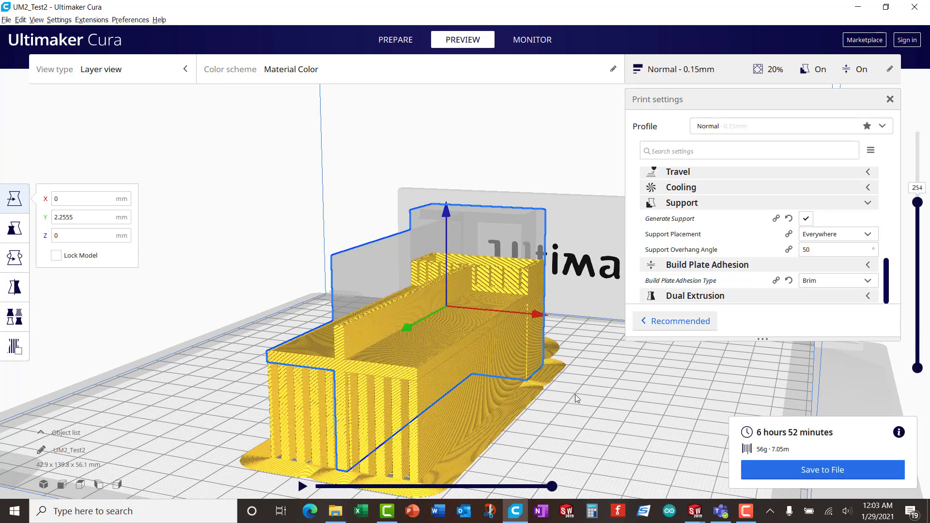
right_drag(576, 394, 882, 314)
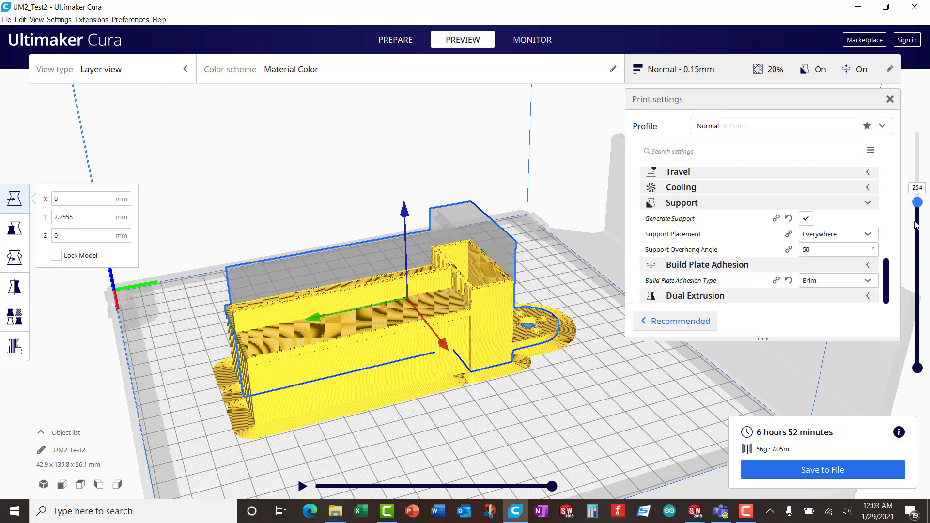
drag(916, 234, 917, 354)
right_drag(360, 436, 692, 348)
scroll(330, 412, up, 2)
- Change adhesion to Raft (7 h 39 min, 64 g) and inspect the first raft layer
click(865, 280)
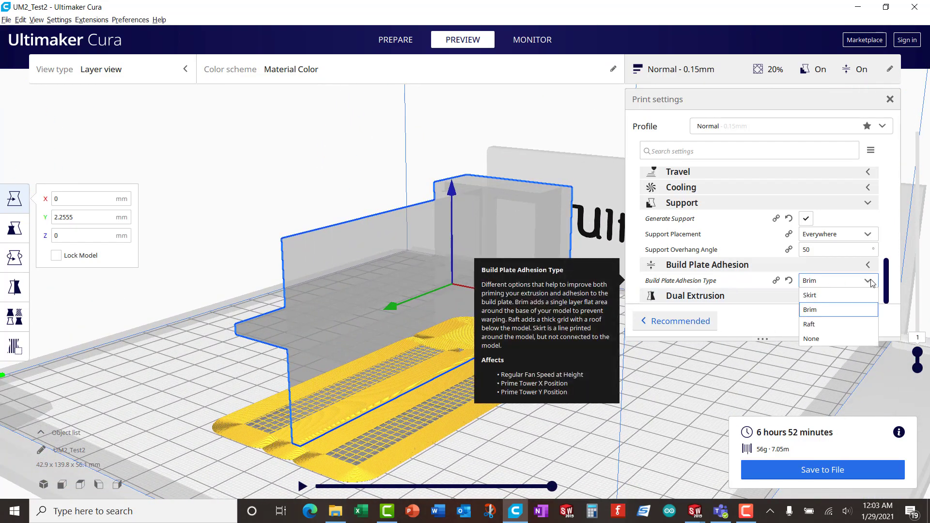
click(848, 325)
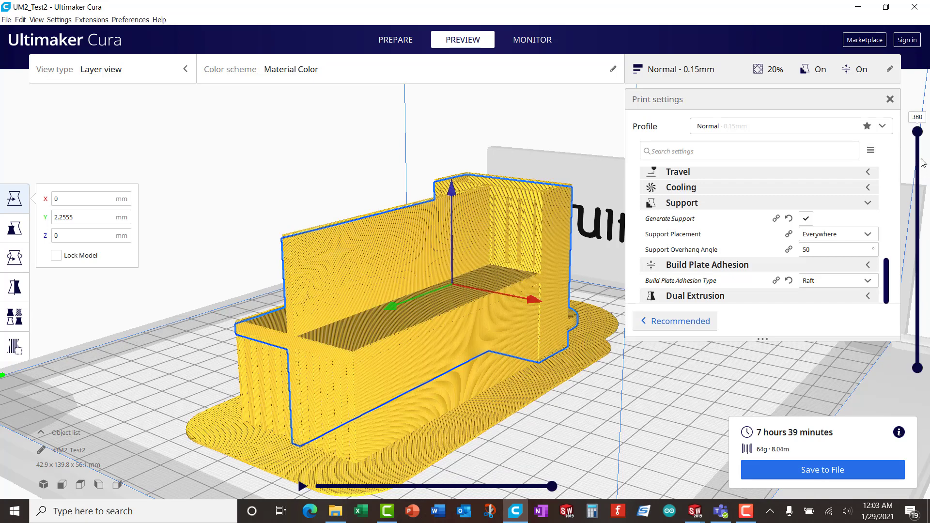
drag(919, 137, 917, 352)
right_drag(533, 442, 511, 361)
scroll(408, 371, up, 10)
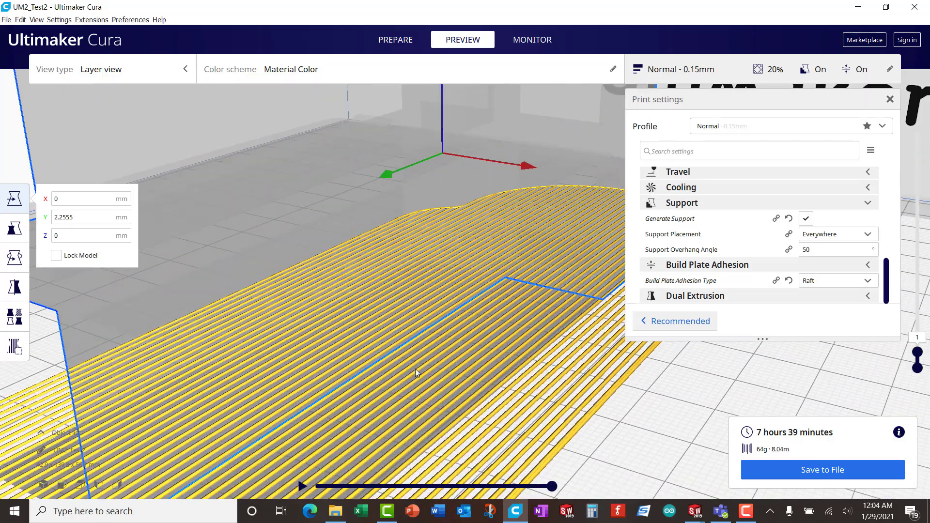
scroll(436, 369, down, 4)
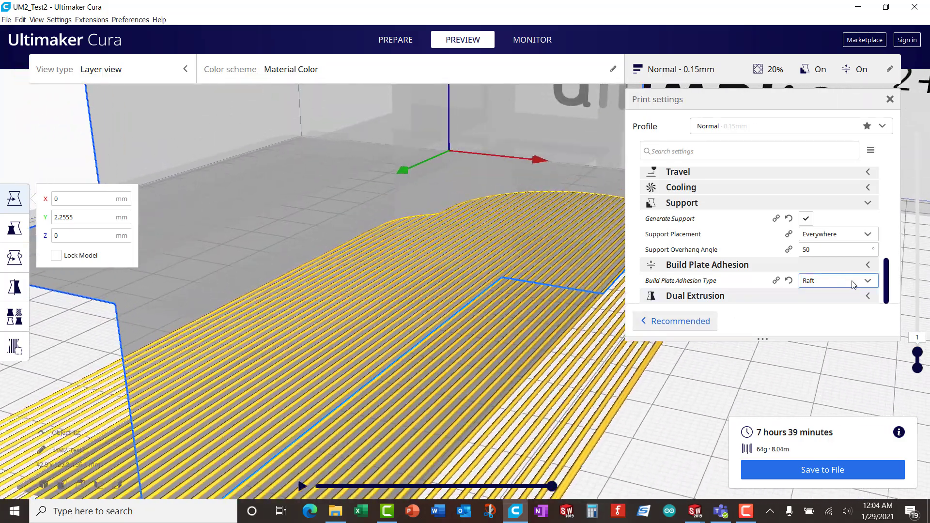
click(870, 285)
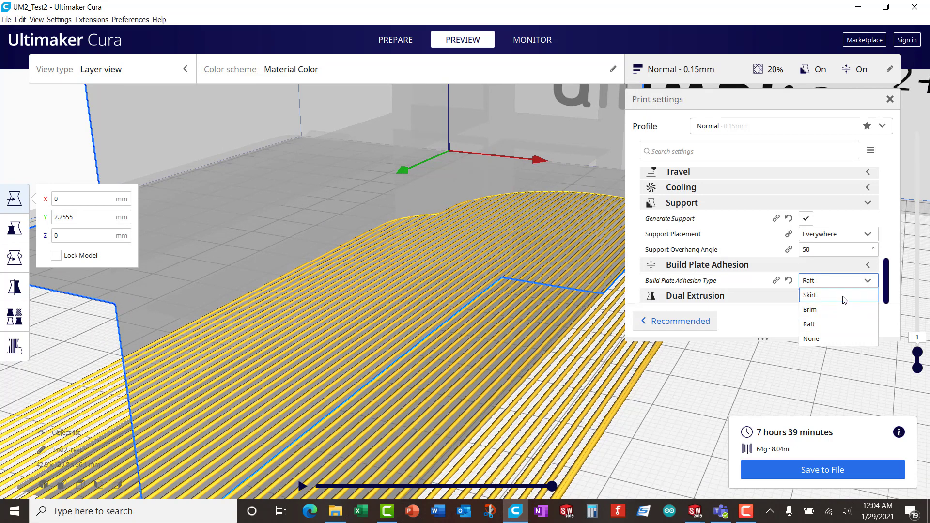
- Set adhesion back to Brim, re-slice, and show only layer 1
click(839, 310)
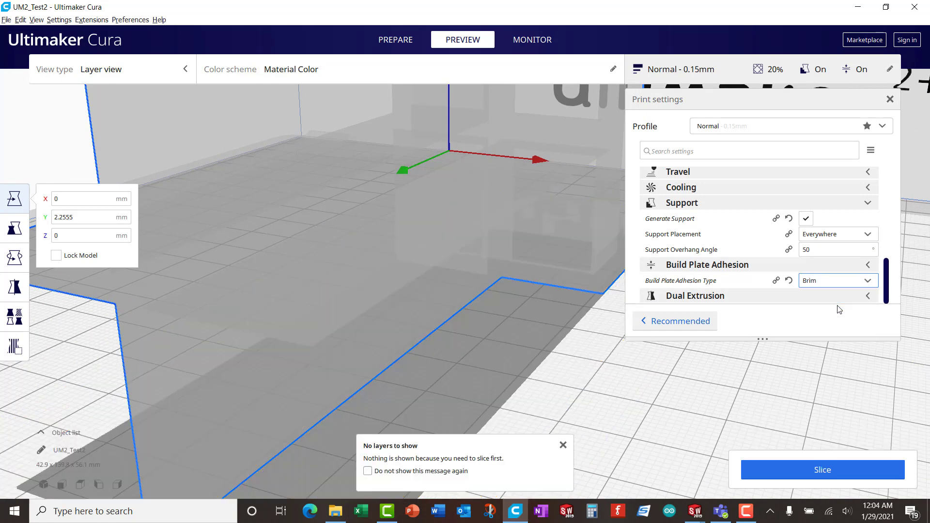
click(833, 470)
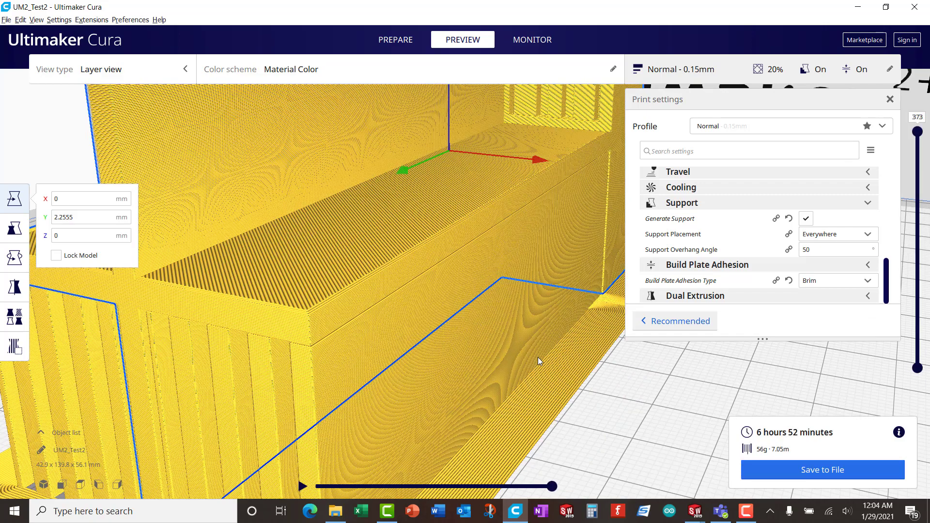
scroll(538, 356, down, 5)
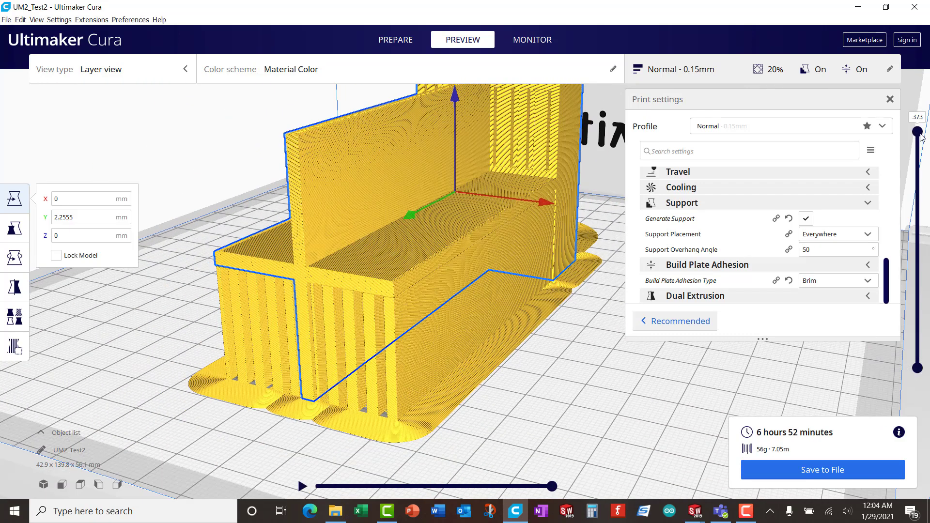
drag(919, 149, 900, 371)
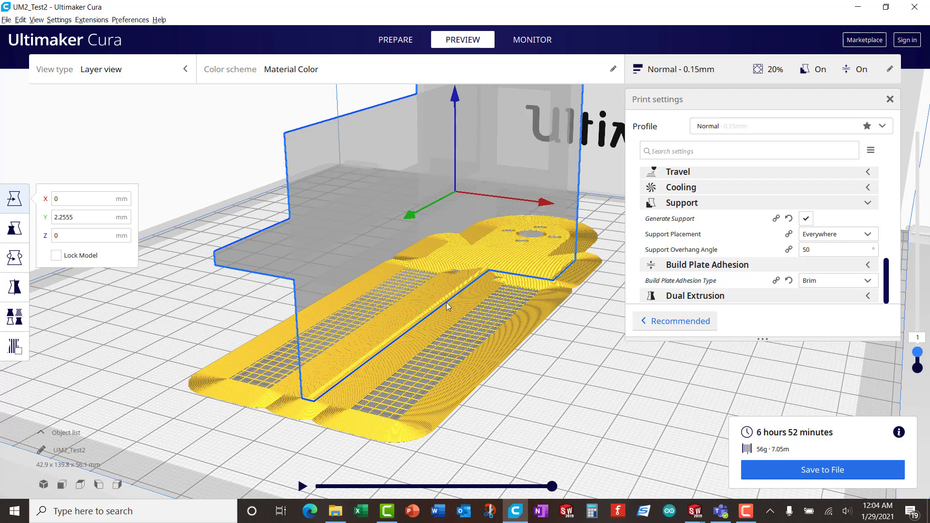
- Orbit and pan around the first-layer brim preview to inspect it
right_drag(453, 302, 489, 298)
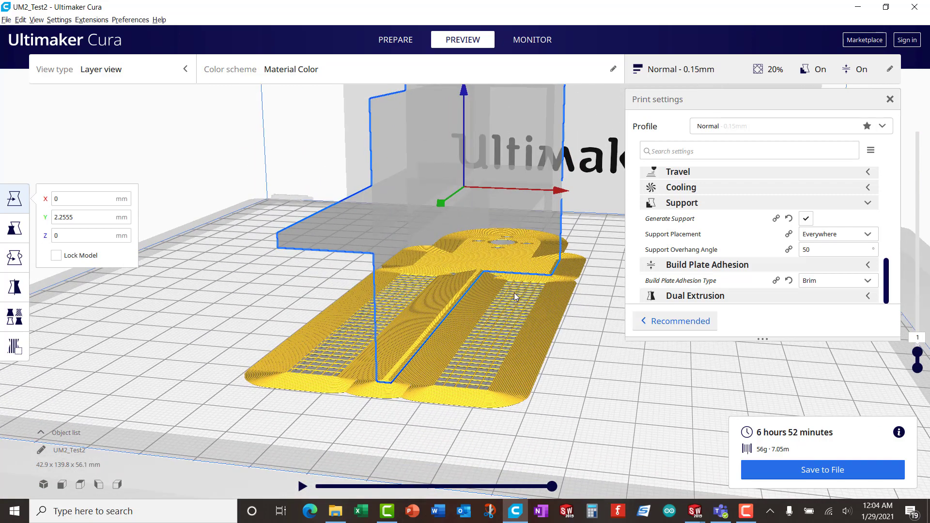
right_drag(455, 336, 412, 340)
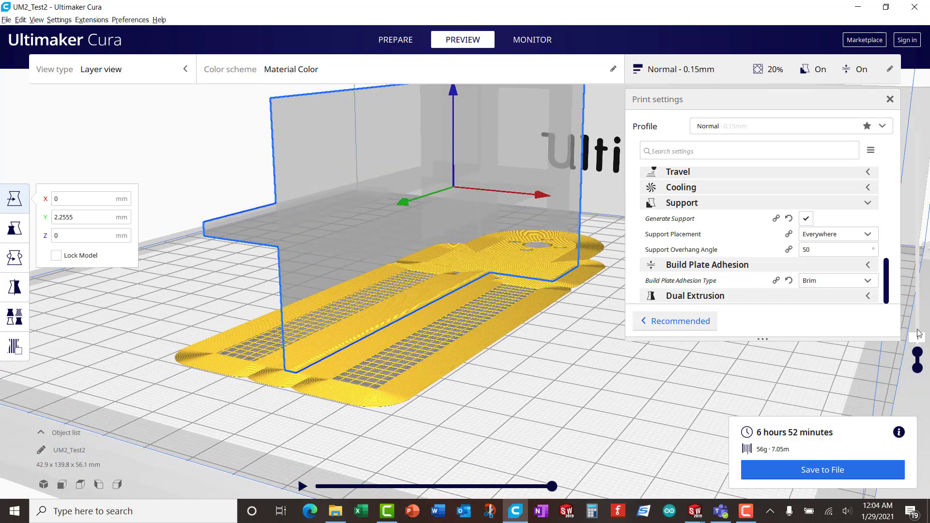
drag(917, 353, 889, 363)
scroll(550, 336, up, 5)
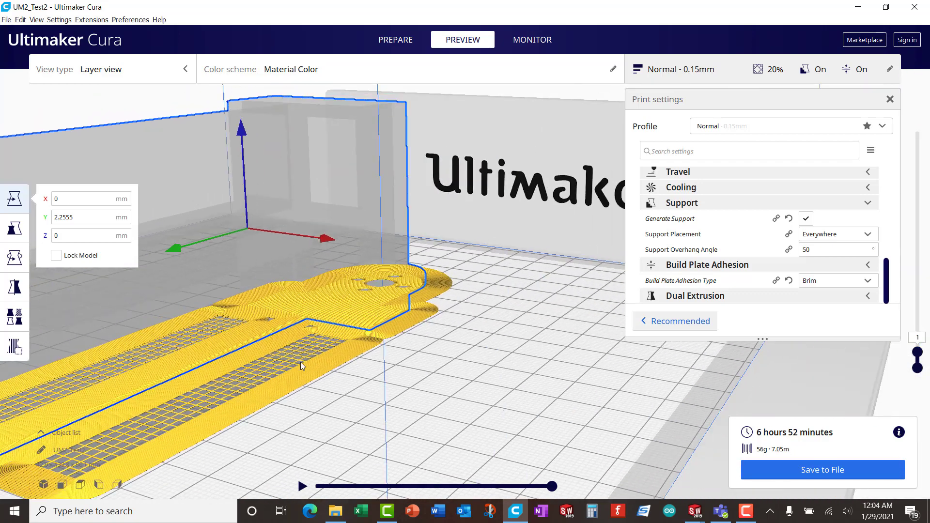
middle_drag(281, 366, 68, 357)
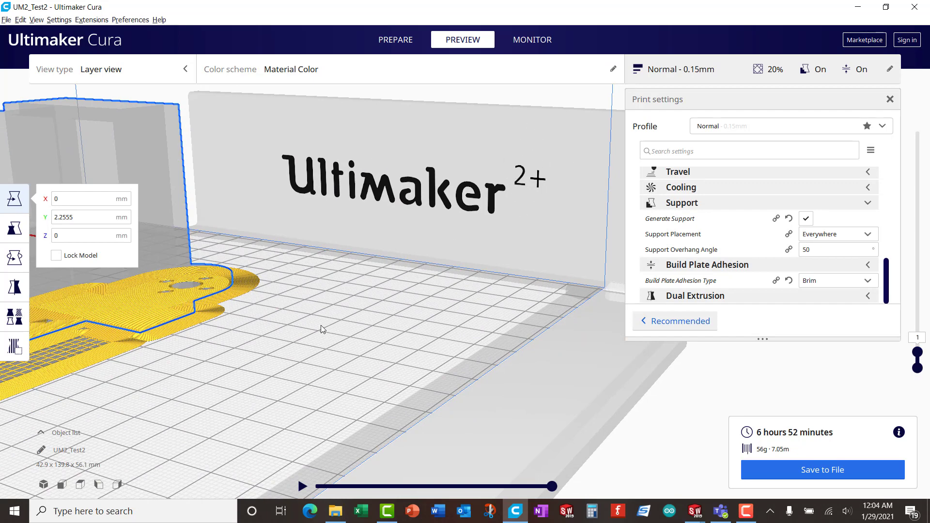
middle_drag(321, 325, 494, 269)
scroll(509, 235, down, 3)
- Save the sliced fixture as the G-code file UM2_Test2
click(814, 470)
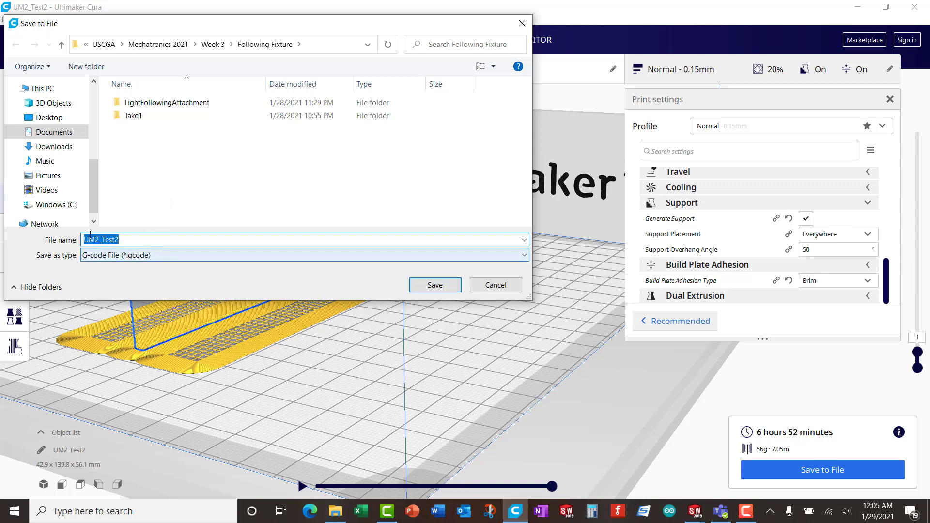
click(421, 286)
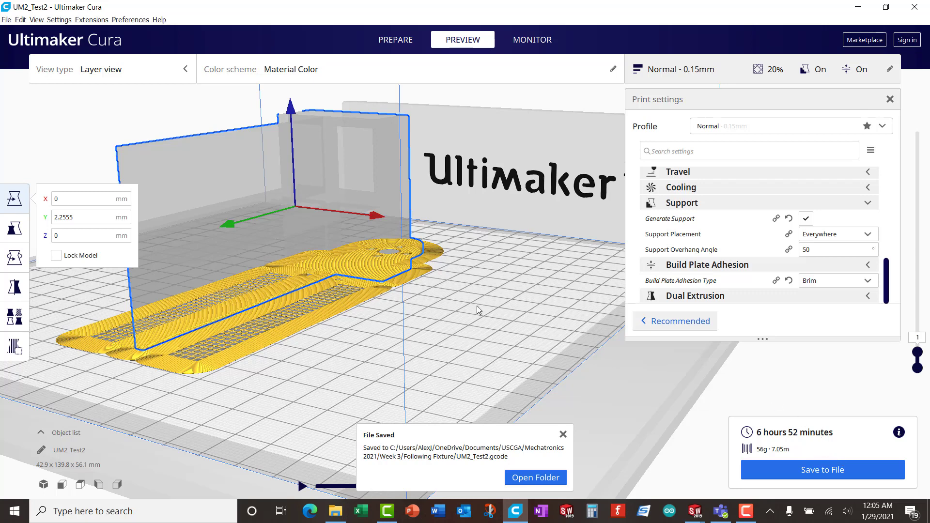
- Show all 245 layers in the layer preview and orbit to a front view of the fixture
scroll(466, 294, down, 6)
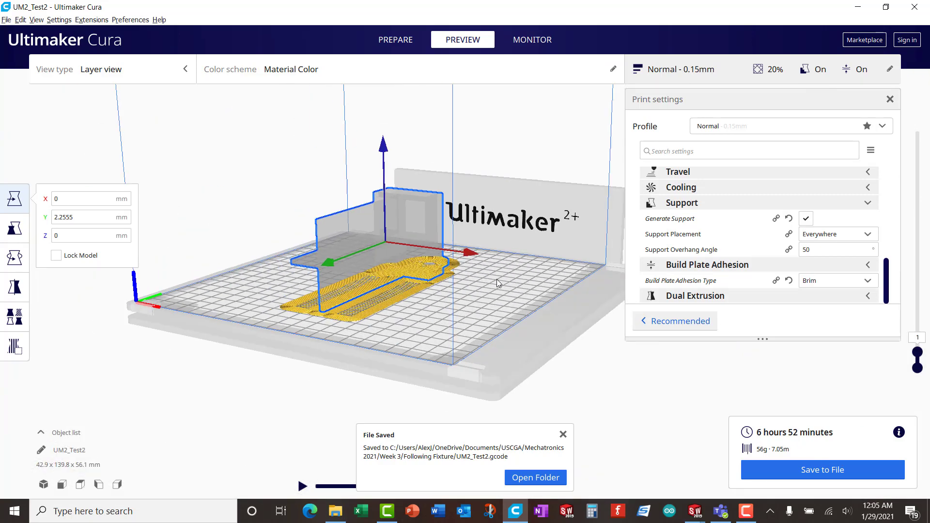
scroll(478, 321, up, 4)
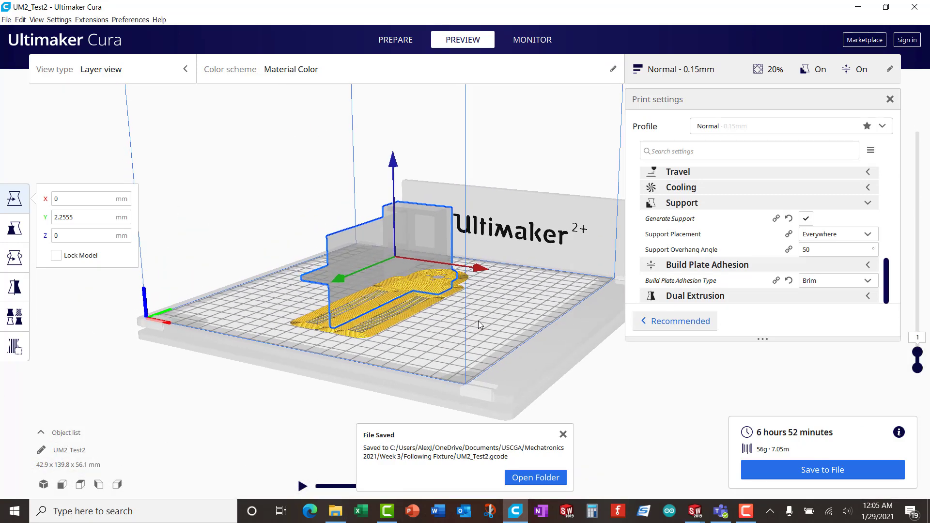
right_drag(484, 336, 484, 320)
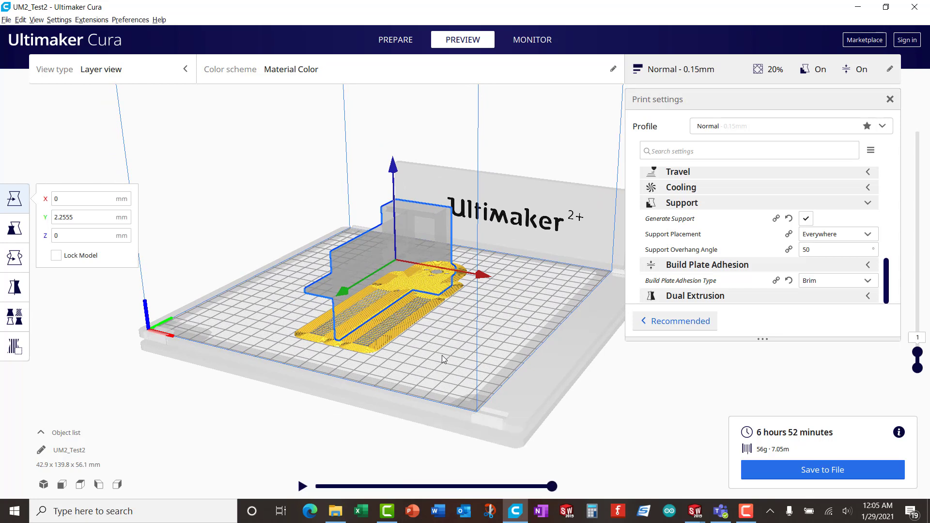
scroll(463, 268, down, 4)
scroll(372, 175, down, 2)
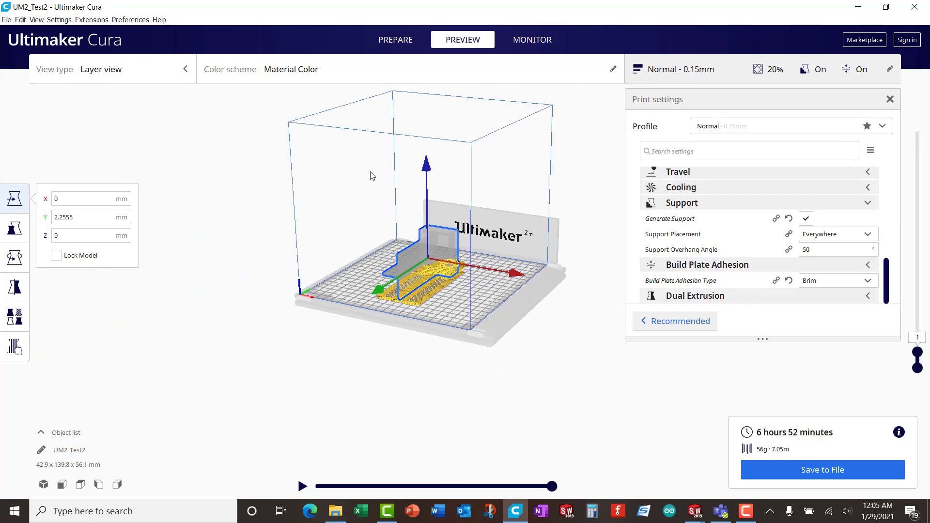
right_drag(372, 175, 334, 190)
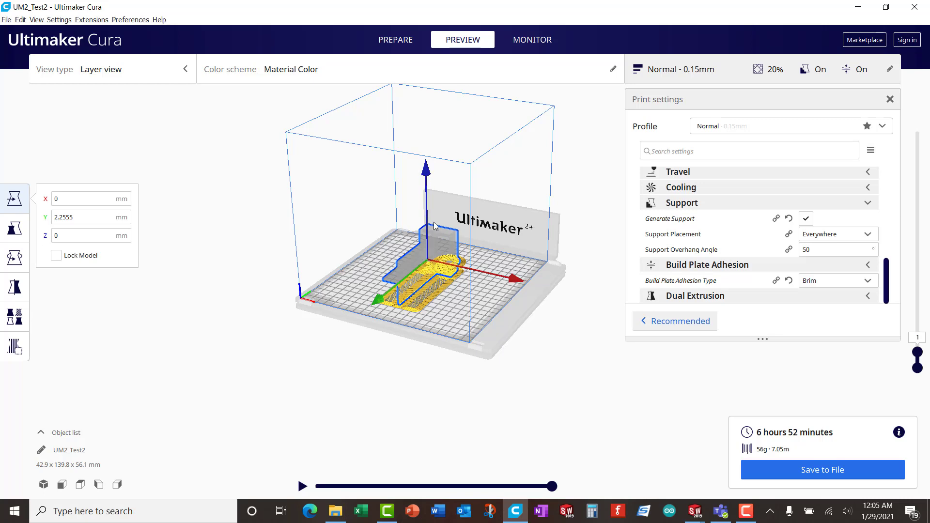
scroll(439, 223, up, 6)
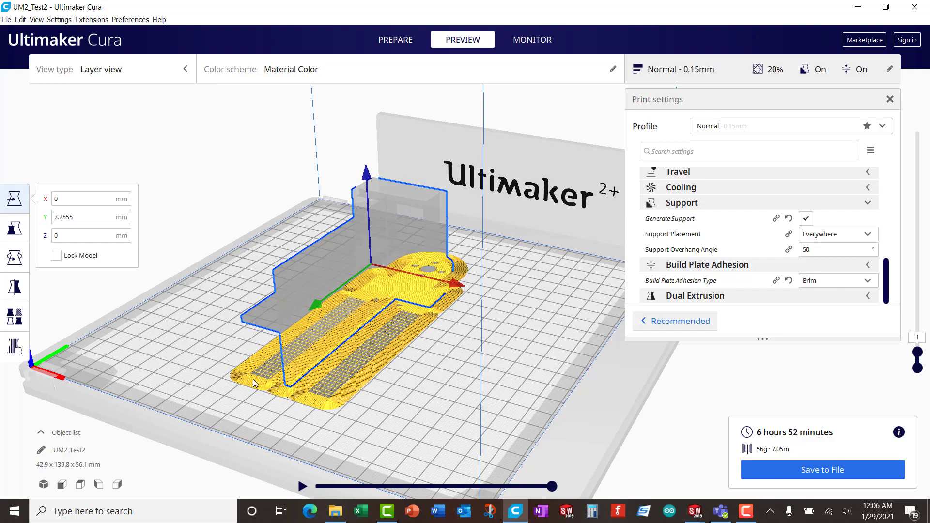
scroll(254, 368, up, 6)
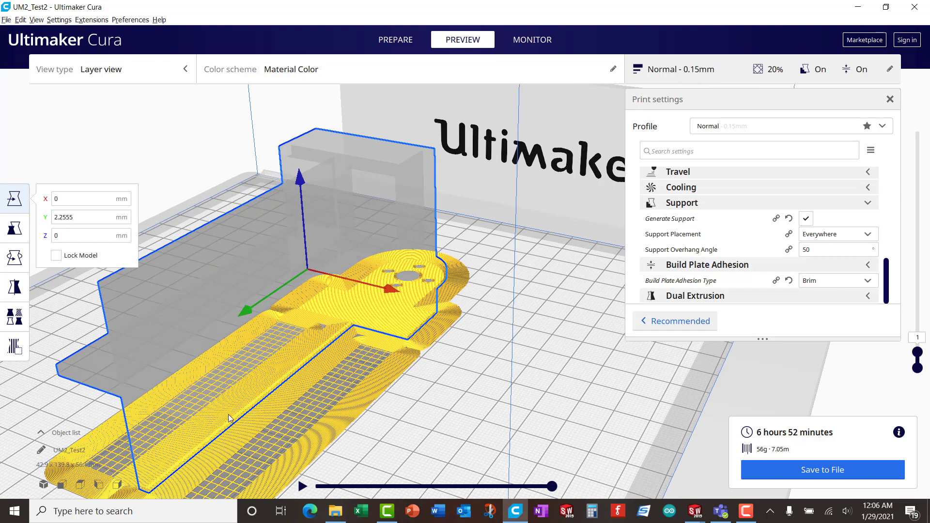
scroll(240, 327, down, 4)
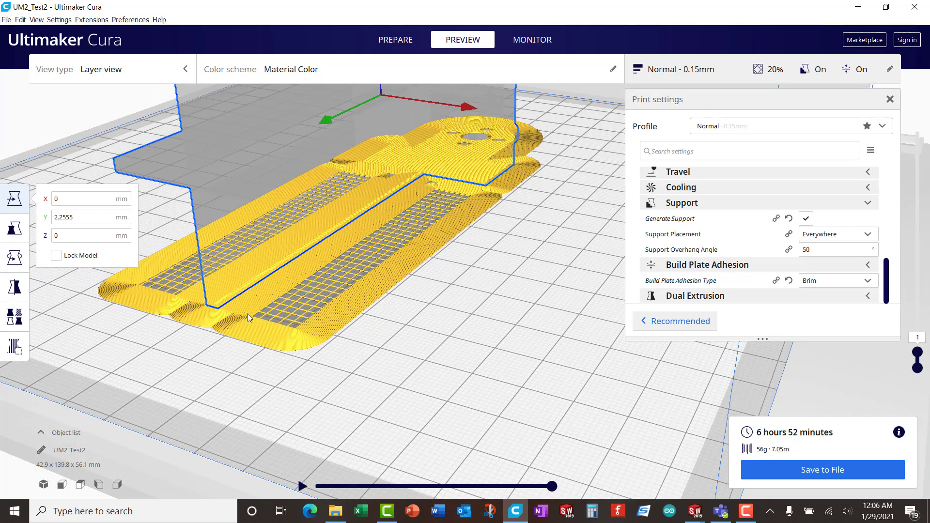
scroll(301, 243, up, 3)
scroll(301, 242, down, 4)
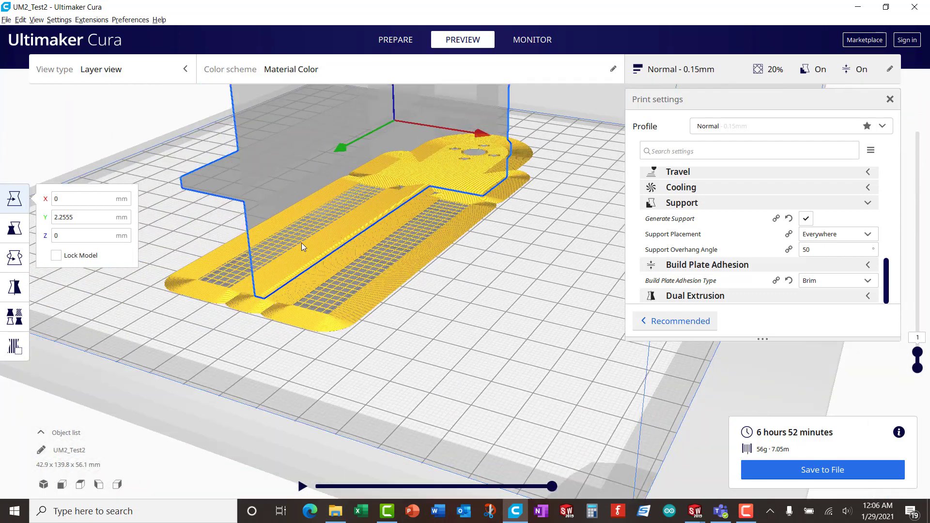
drag(919, 355, 918, 207)
right_drag(308, 264, 369, 254)
- Inspect the slice from several angles, then move the fixture along X to -61.5203 mm
scroll(406, 219, up, 6)
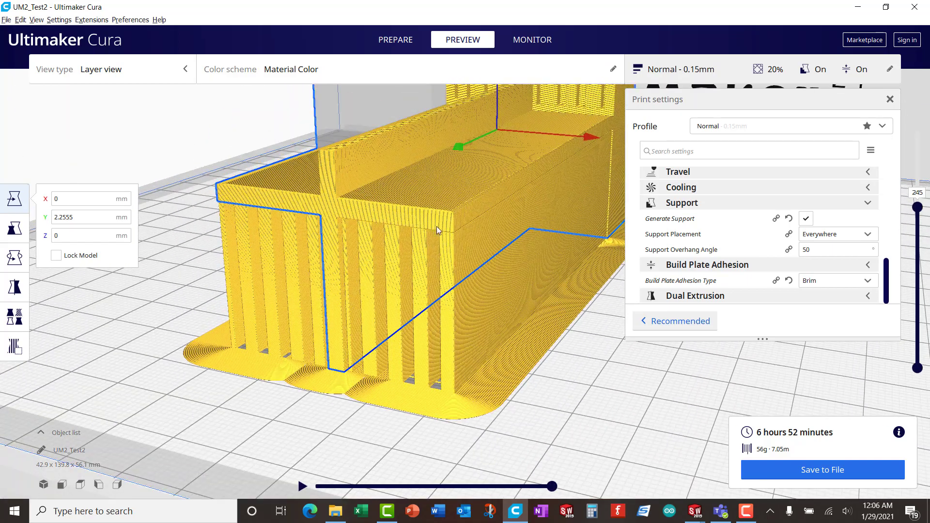
scroll(469, 230, up, 3)
scroll(472, 233, down, 5)
right_drag(507, 185, 431, 208)
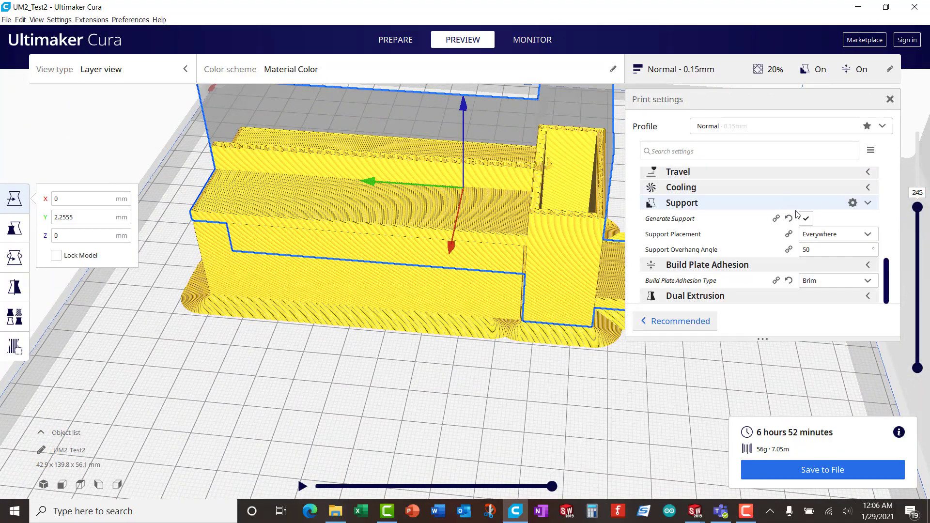
scroll(796, 210, up, 10)
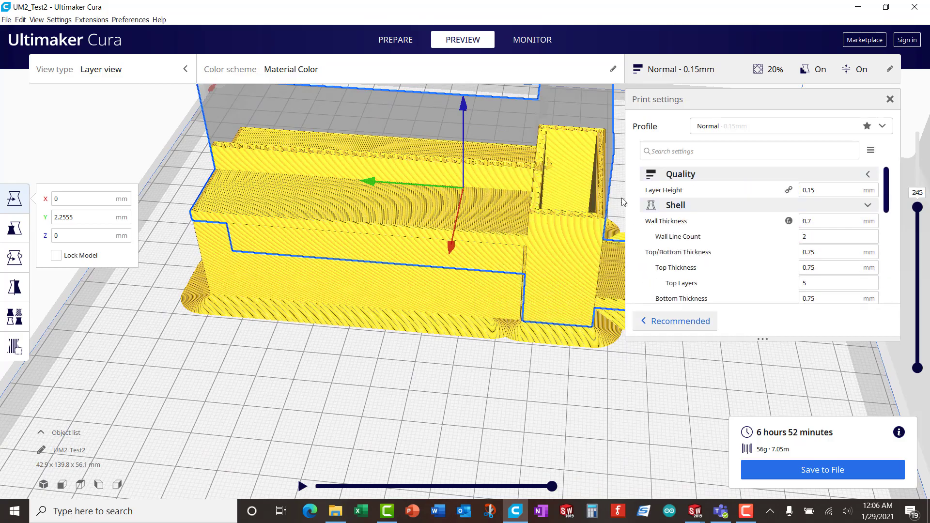
right_drag(437, 300, 481, 289)
scroll(481, 289, down, 5)
right_drag(379, 296, 465, 216)
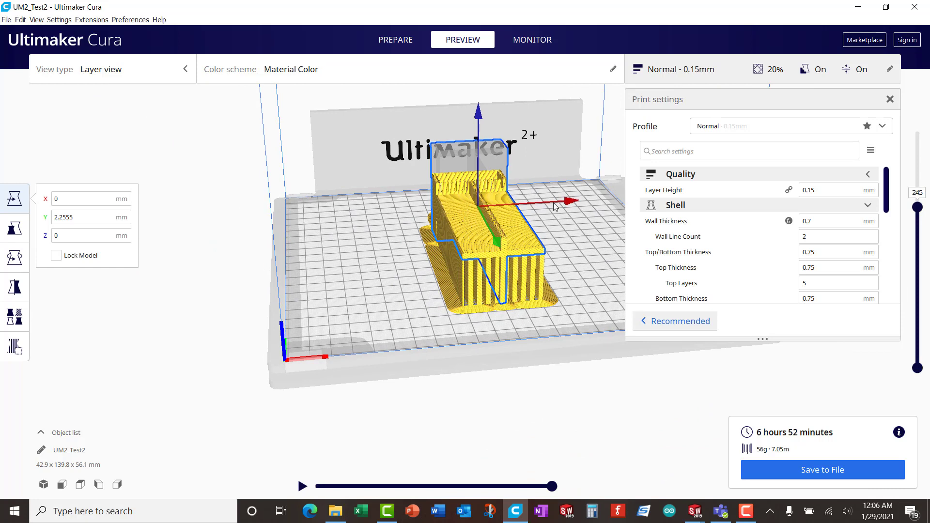
drag(570, 201, 473, 228)
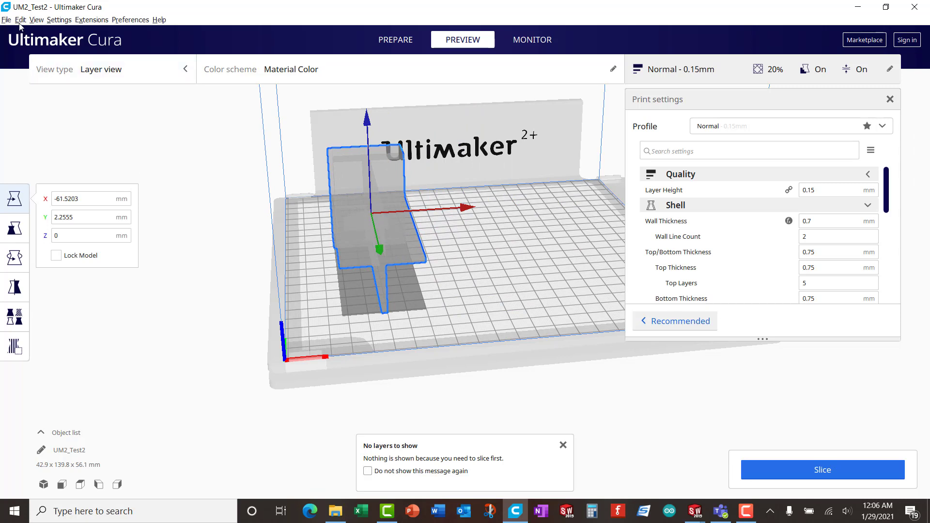
- Load the Test2 model file onto the build plate beside the fixture
click(440, 260)
click(358, 231)
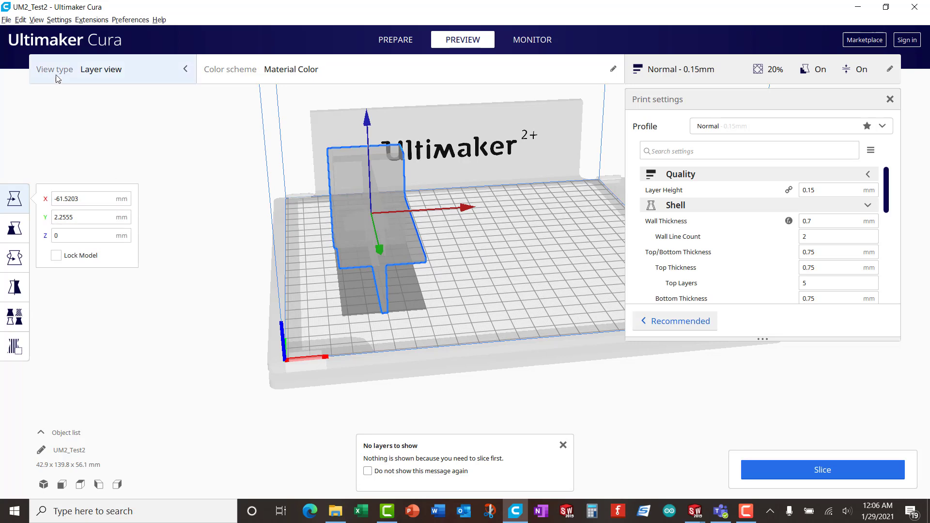
click(7, 21)
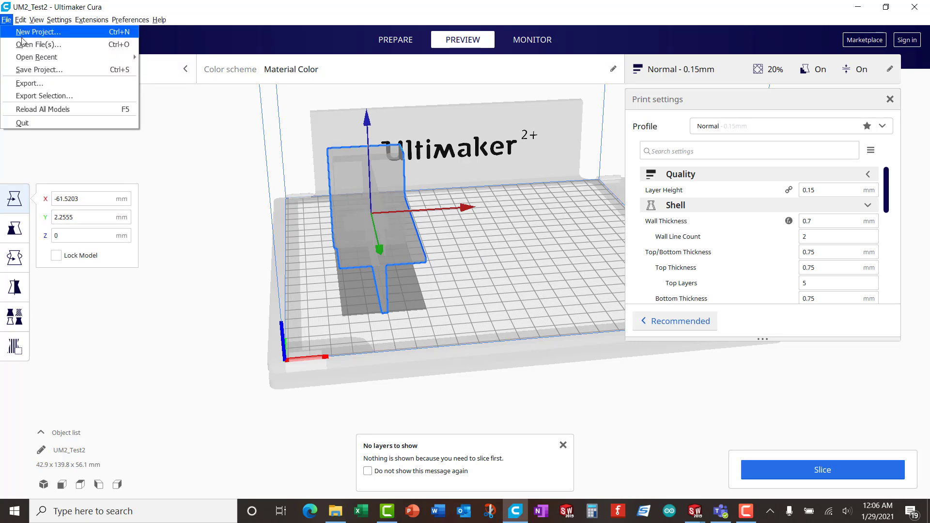
click(22, 46)
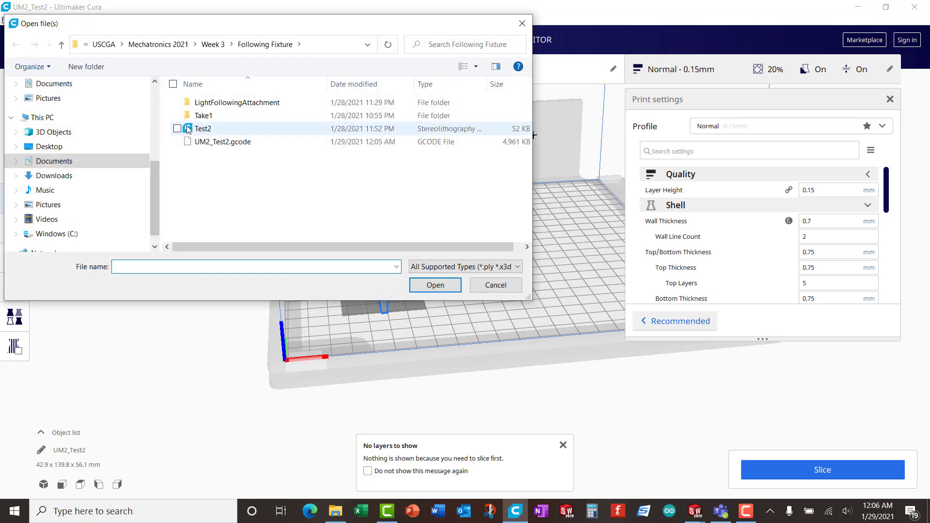
click(201, 129)
click(435, 285)
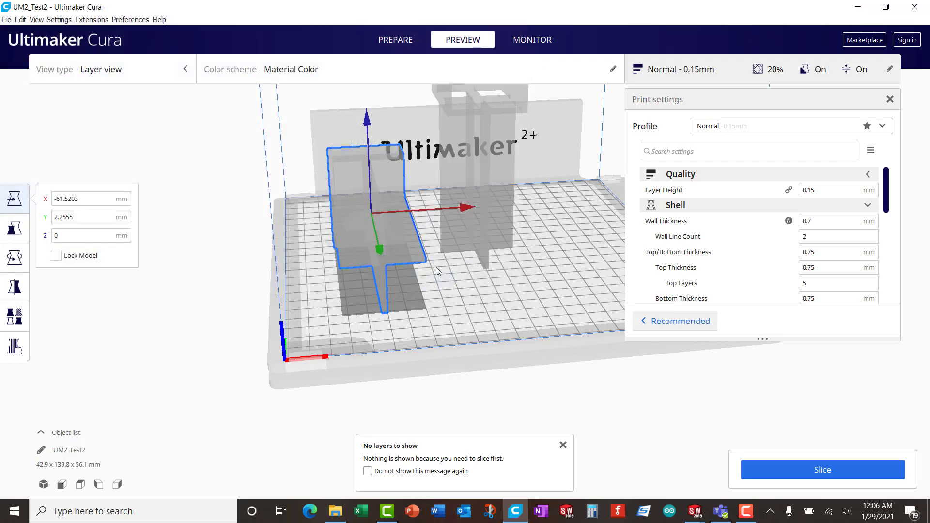
- Deselect the models and dismiss the 'No layers to show' message
click(542, 260)
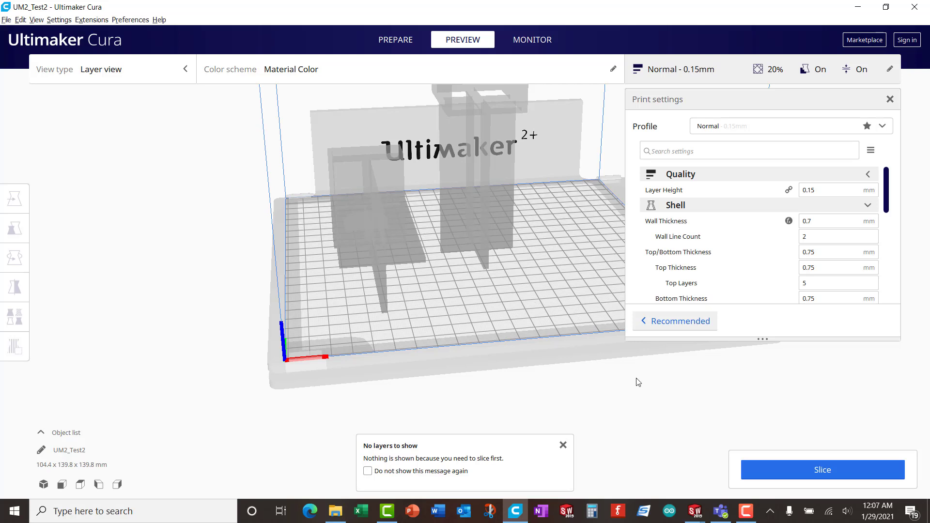
click(498, 207)
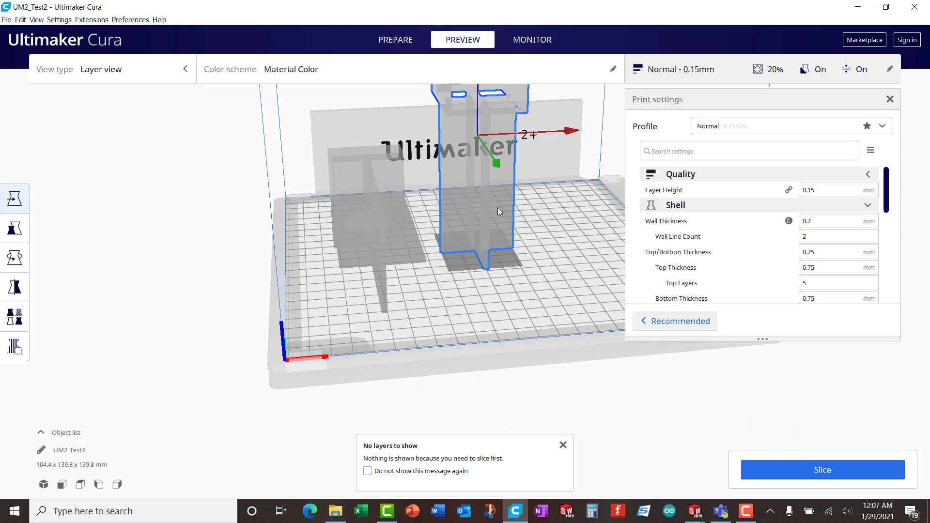
click(539, 240)
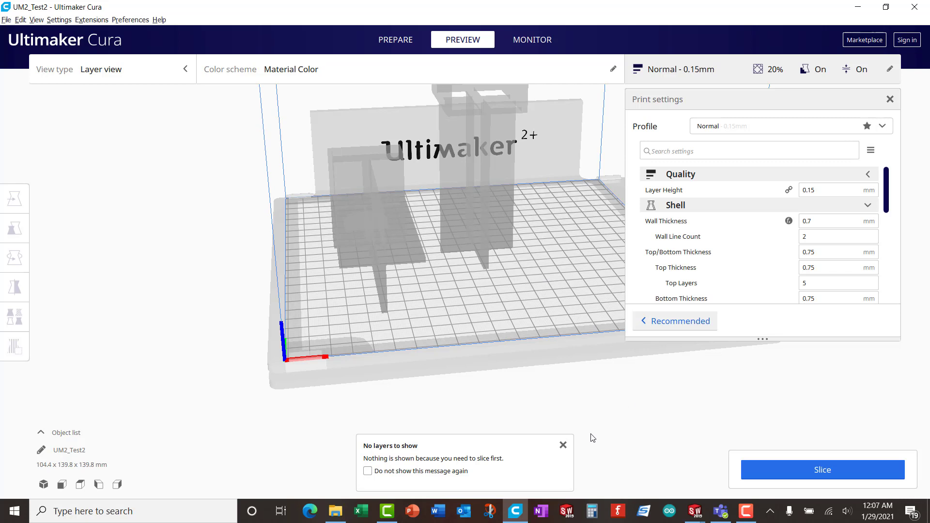
click(563, 446)
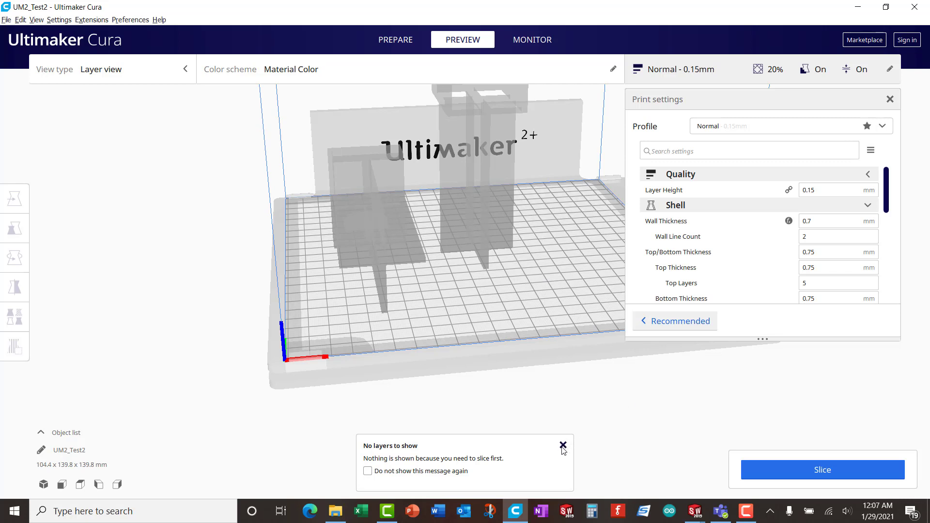
- Slice both fixtures together, estimating 17 h 35 min and 139 g
click(836, 472)
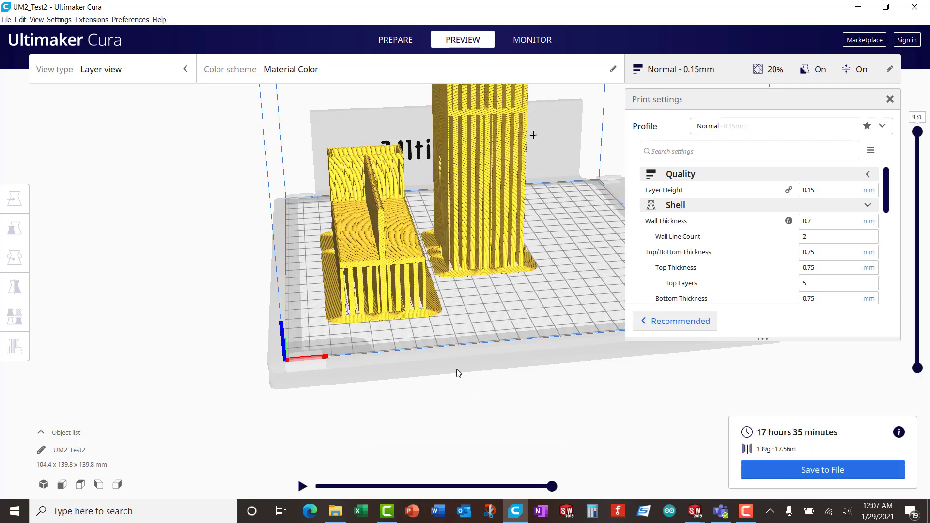
scroll(489, 202, up, 3)
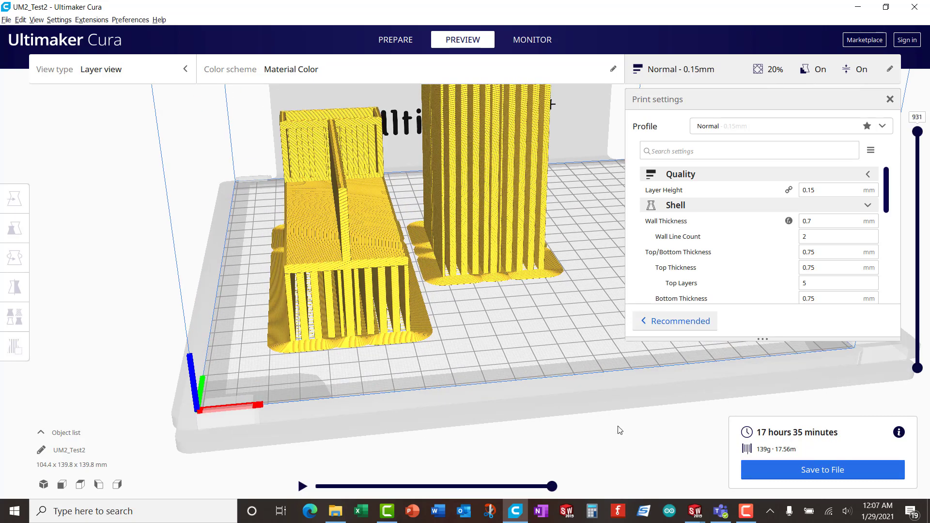
scroll(394, 183, down, 5)
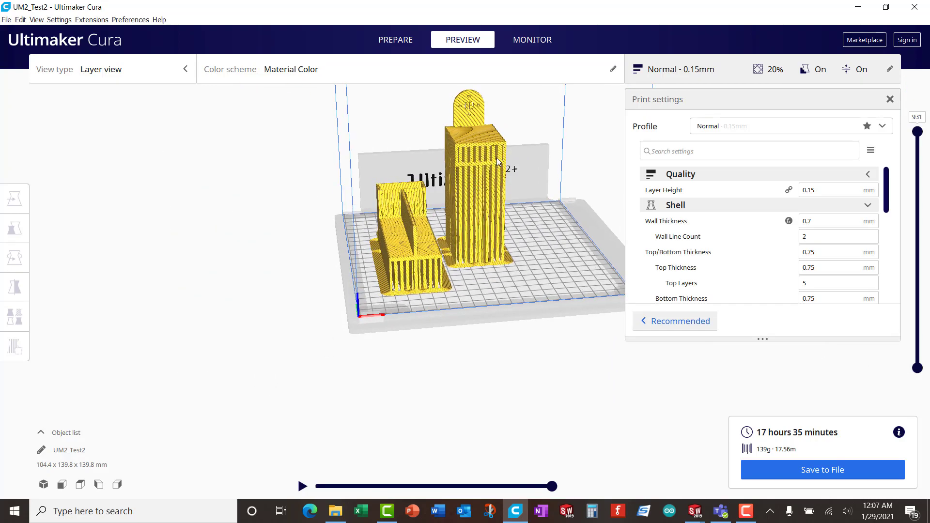
right_drag(475, 188, 605, 160)
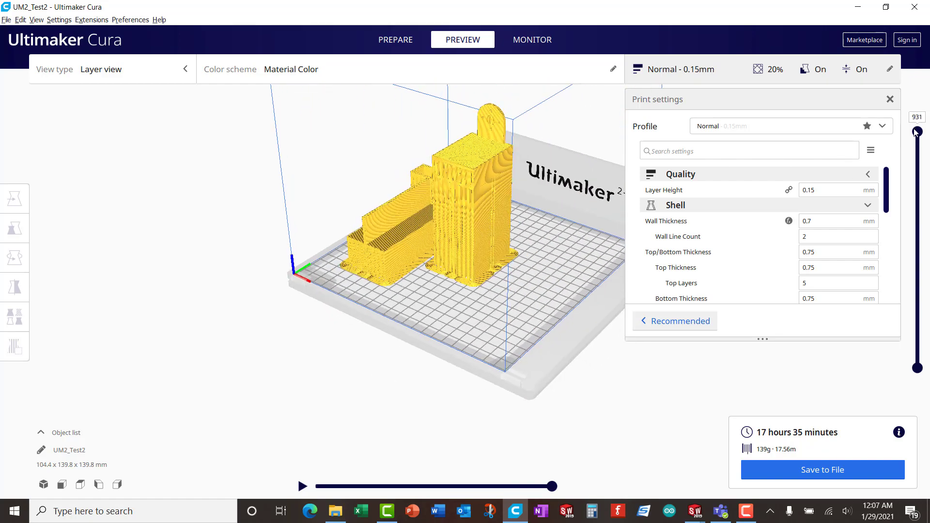
- Limit the layer preview to layer 308 and orbit around both models
drag(917, 132, 917, 279)
right_drag(562, 241, 472, 214)
scroll(487, 207, up, 6)
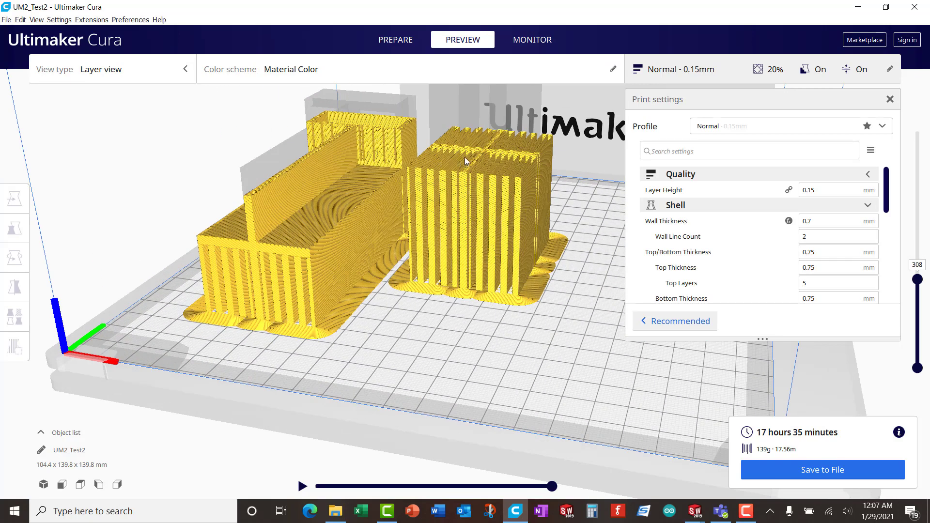
scroll(490, 153, down, 5)
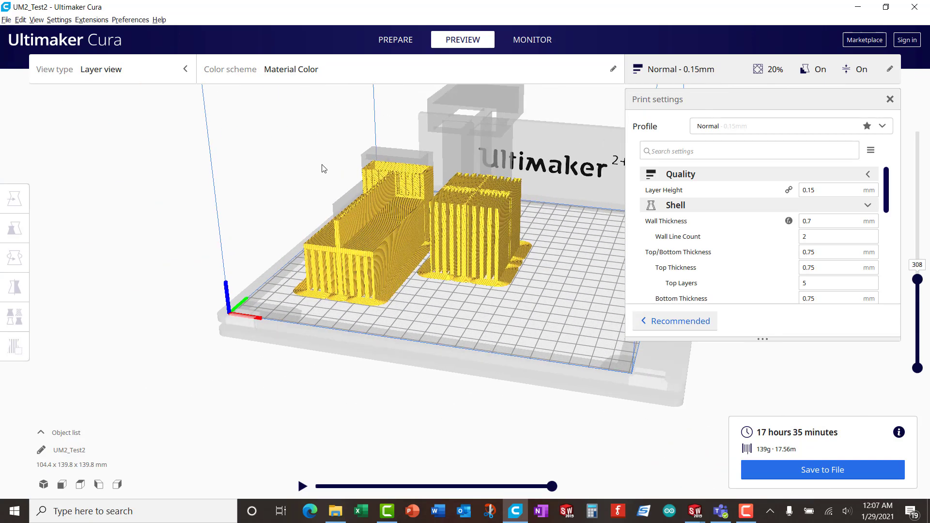
right_drag(347, 161, 467, 183)
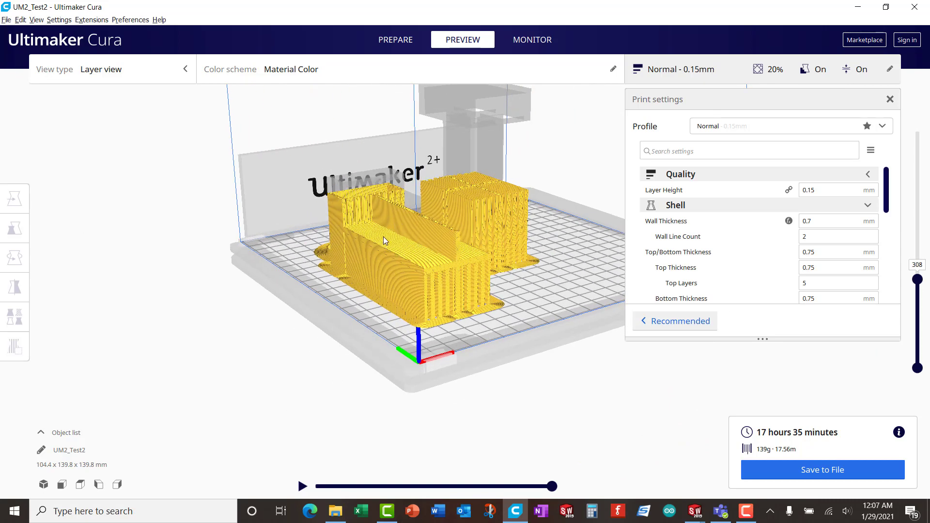
right_drag(376, 235, 381, 194)
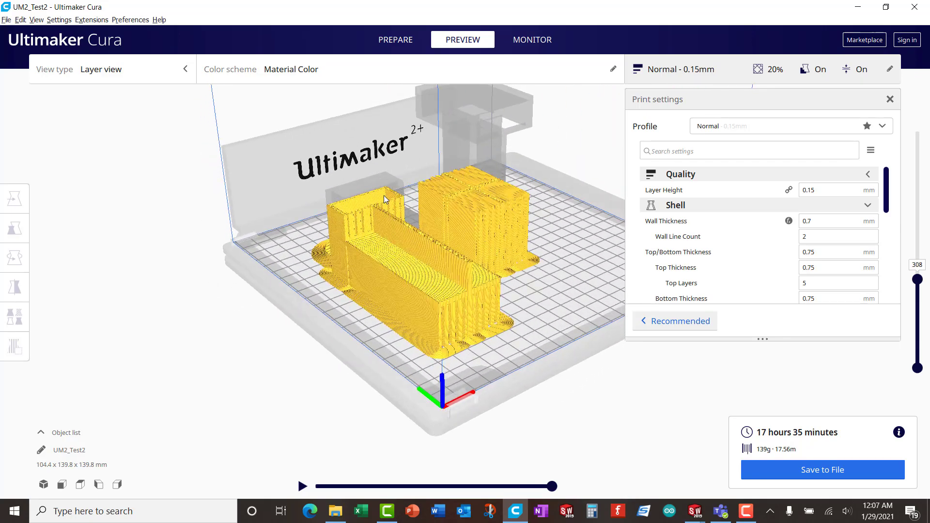
click(746, 511)
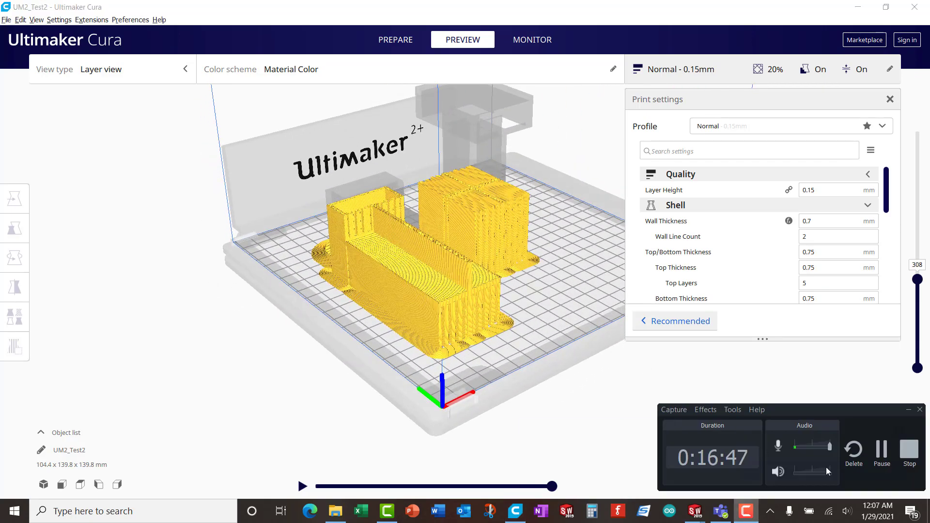